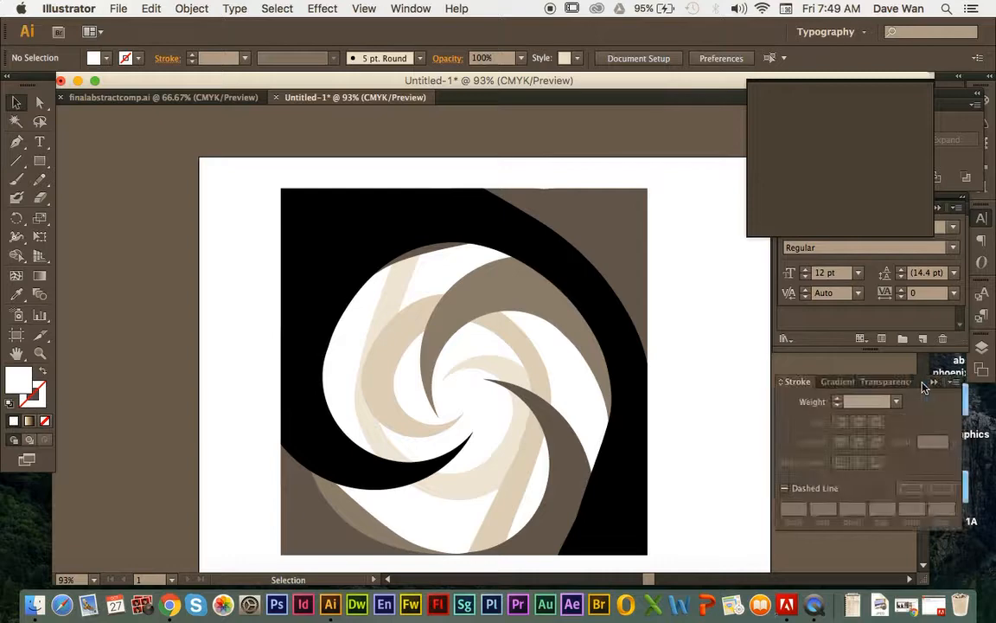
- Look at the finished colour composition in finalabstractcomp.ai and return to the Untitled-1 document
click(245, 96)
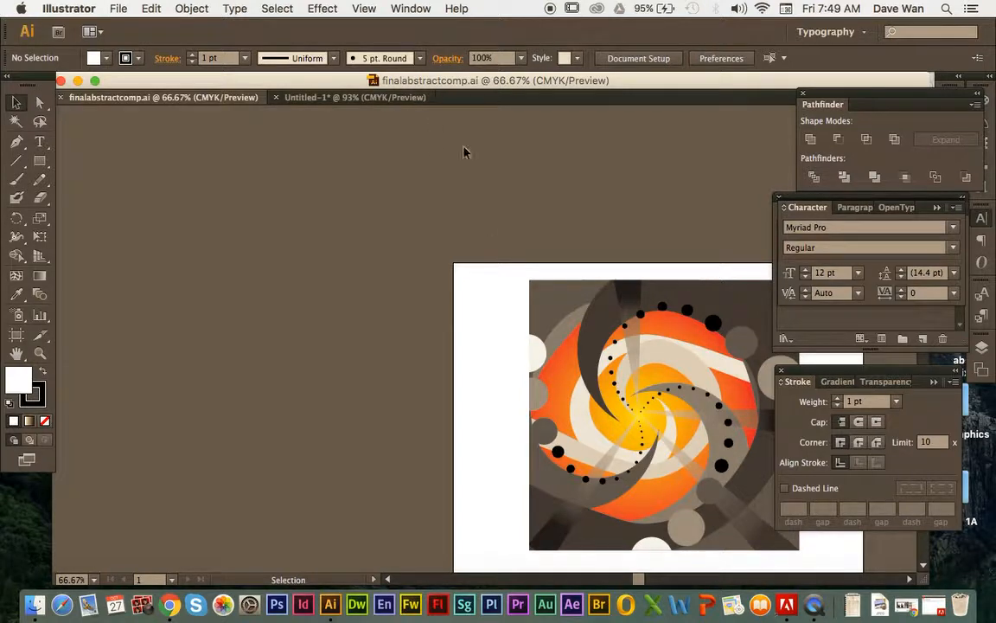
click(322, 97)
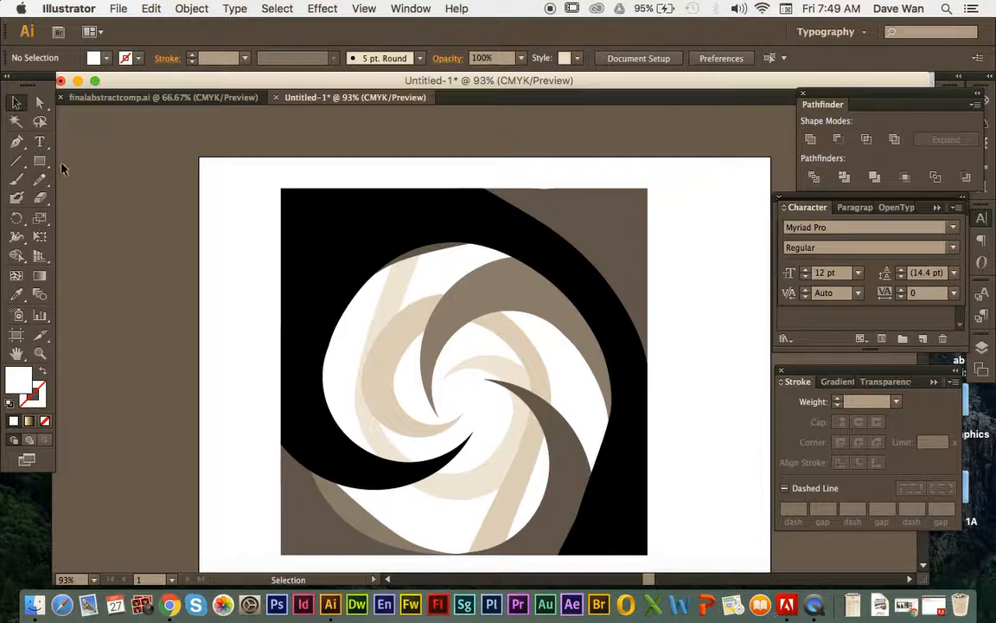
- Draw a closed, curved blob with the Pen tool over the artwork's upper-right corner
click(16, 141)
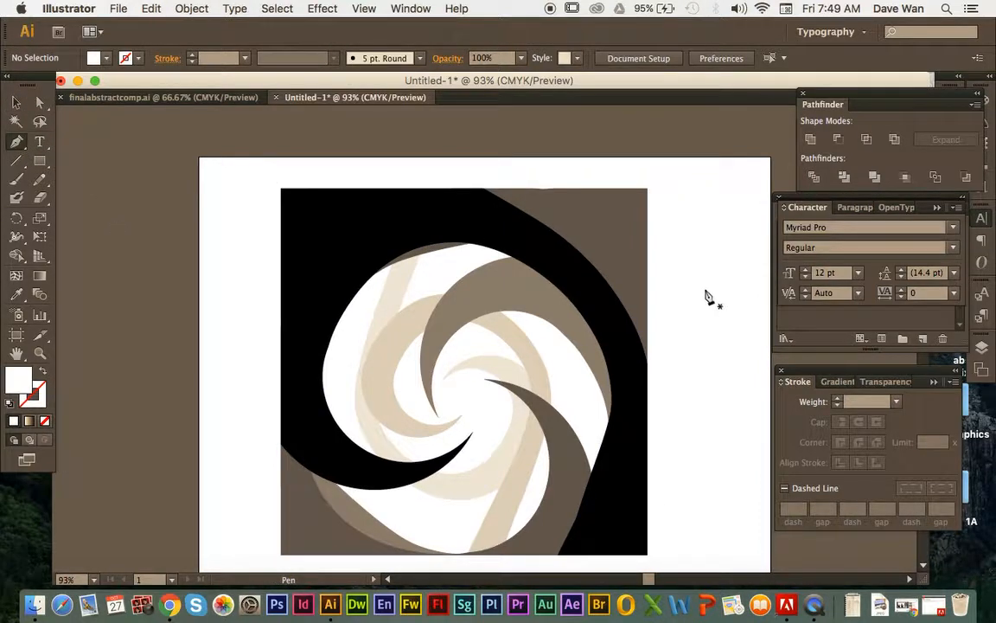
drag(707, 290, 625, 185)
key(super)
drag(600, 220, 603, 259)
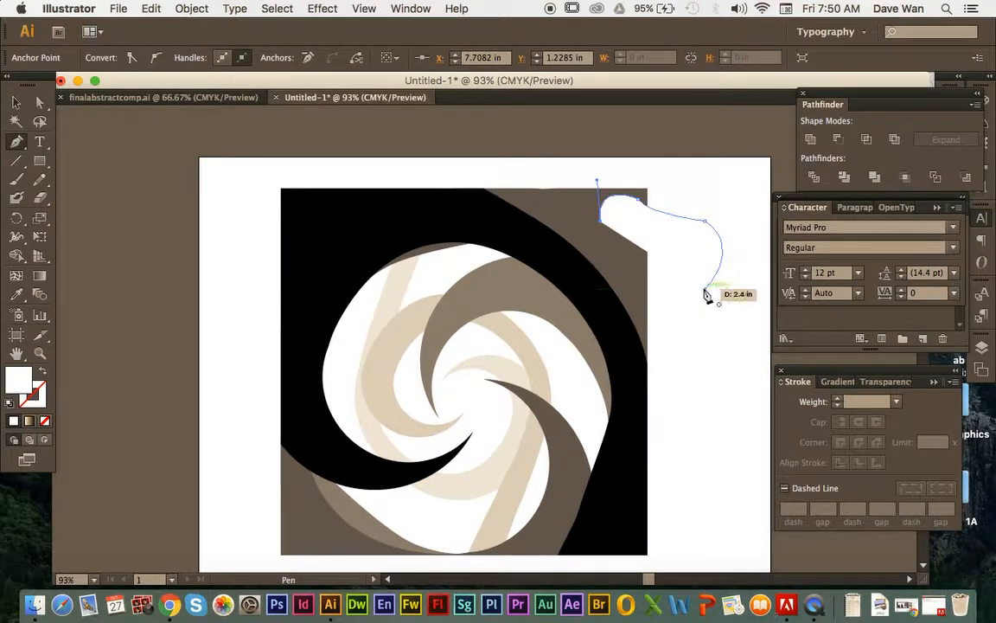
drag(705, 290, 802, 275)
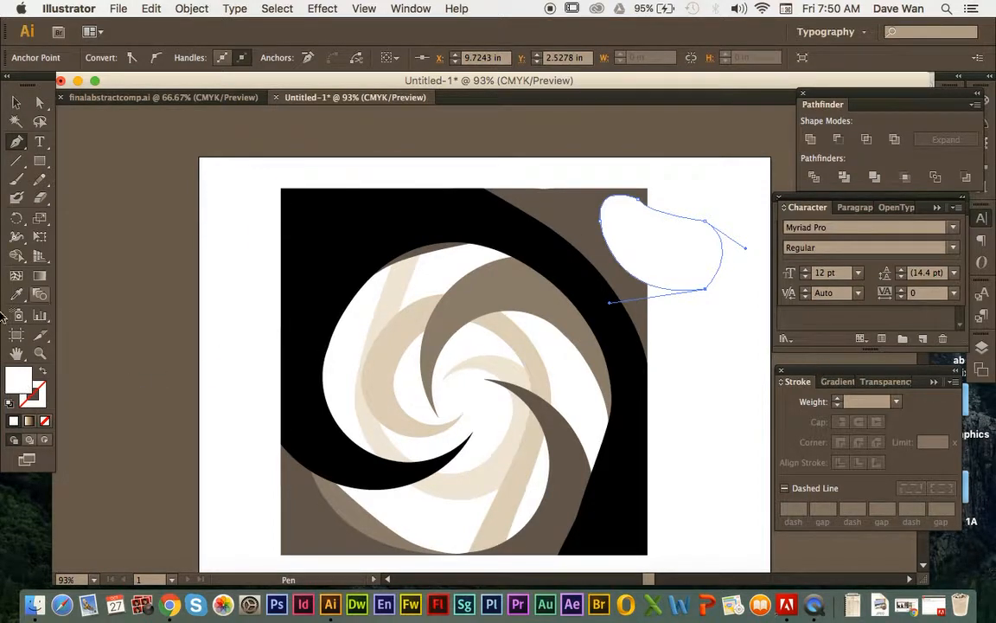
- Fill the blob with the default white-to-black linear gradient, keeping the Gradient settings open
click(15, 102)
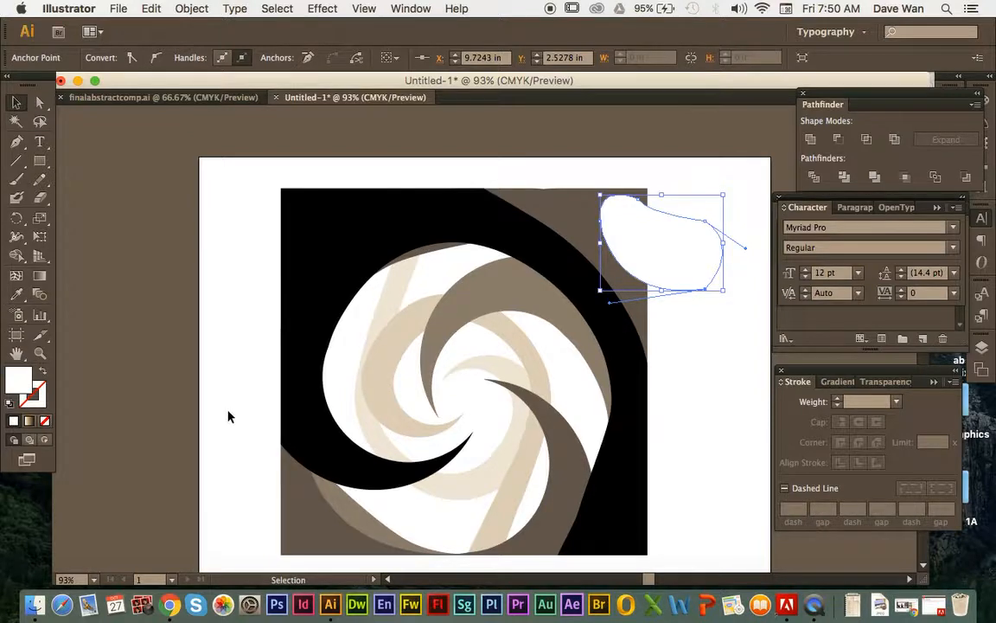
click(39, 275)
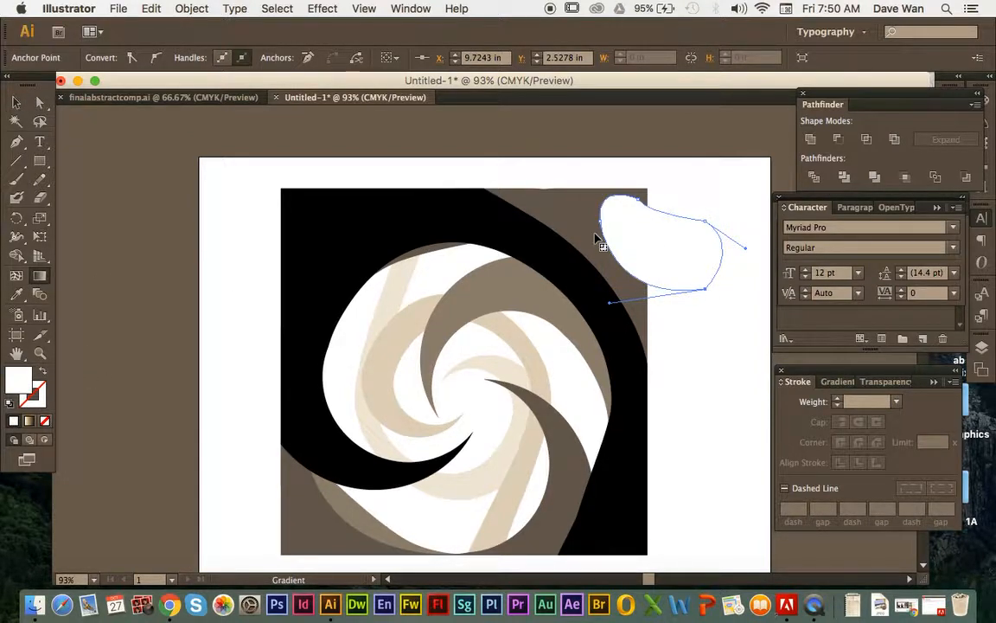
click(39, 162)
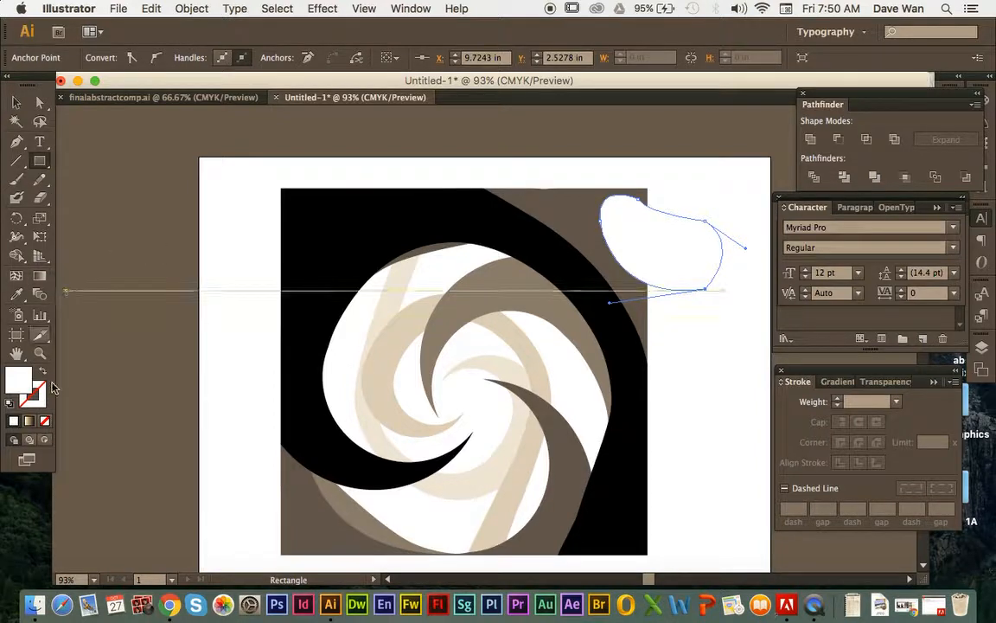
click(30, 423)
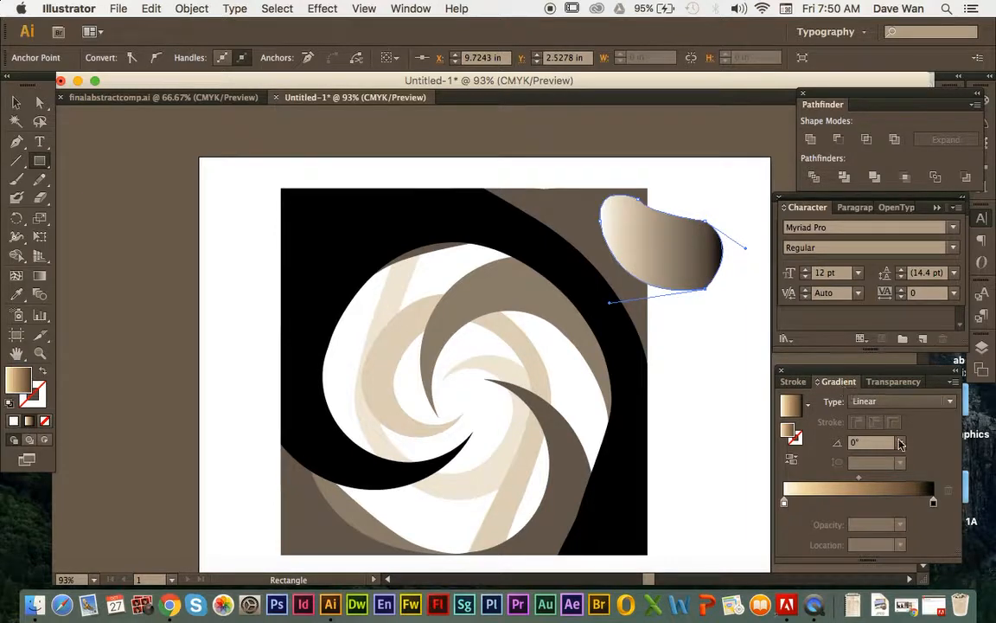
click(411, 7)
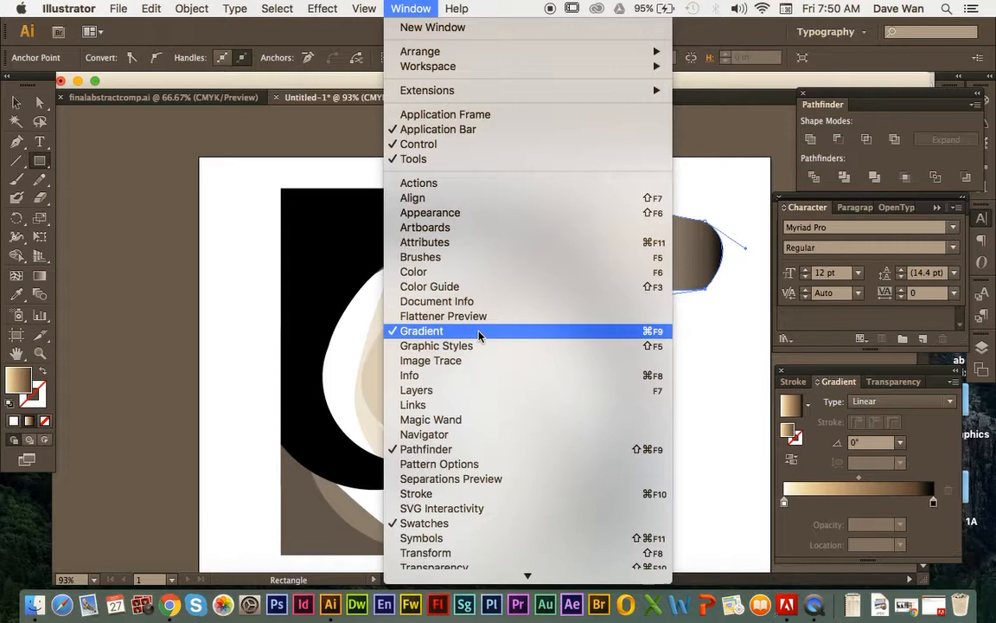
click(403, 7)
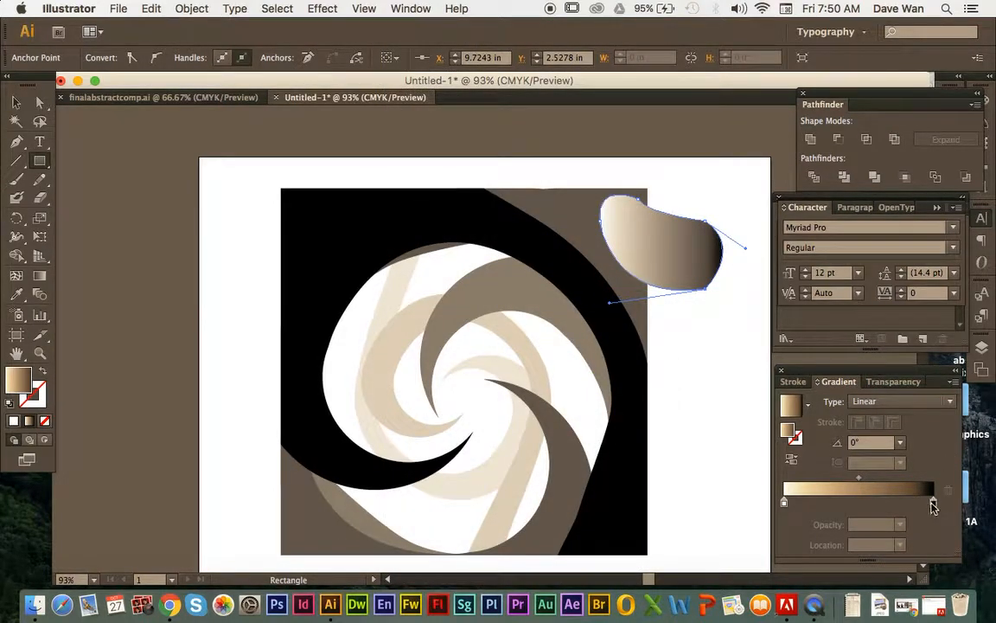
- Try the black gradient stop at about 79% and return it to the 100% location
drag(933, 505, 902, 505)
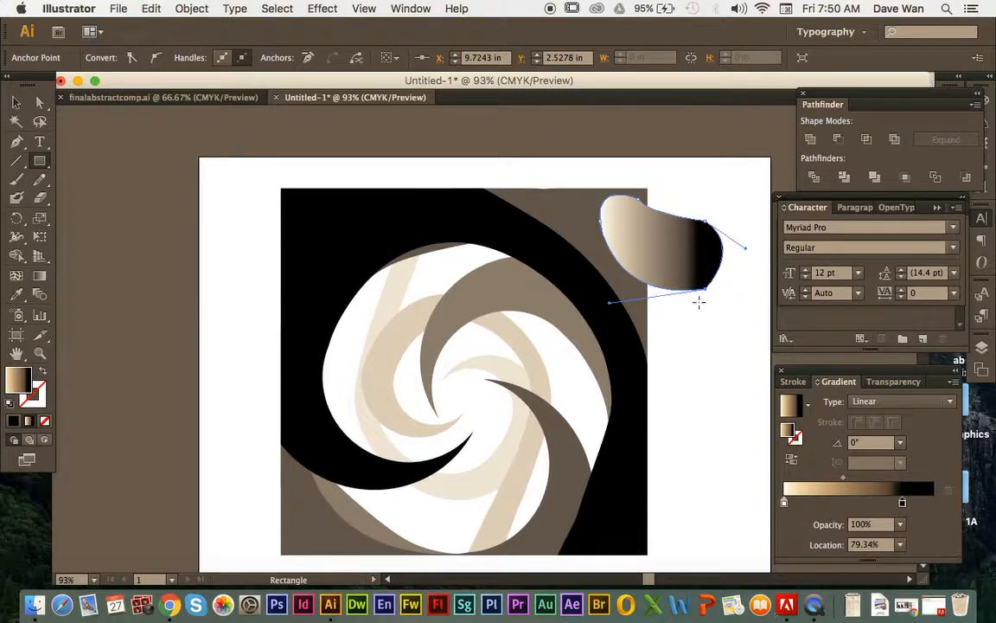
drag(902, 504, 936, 507)
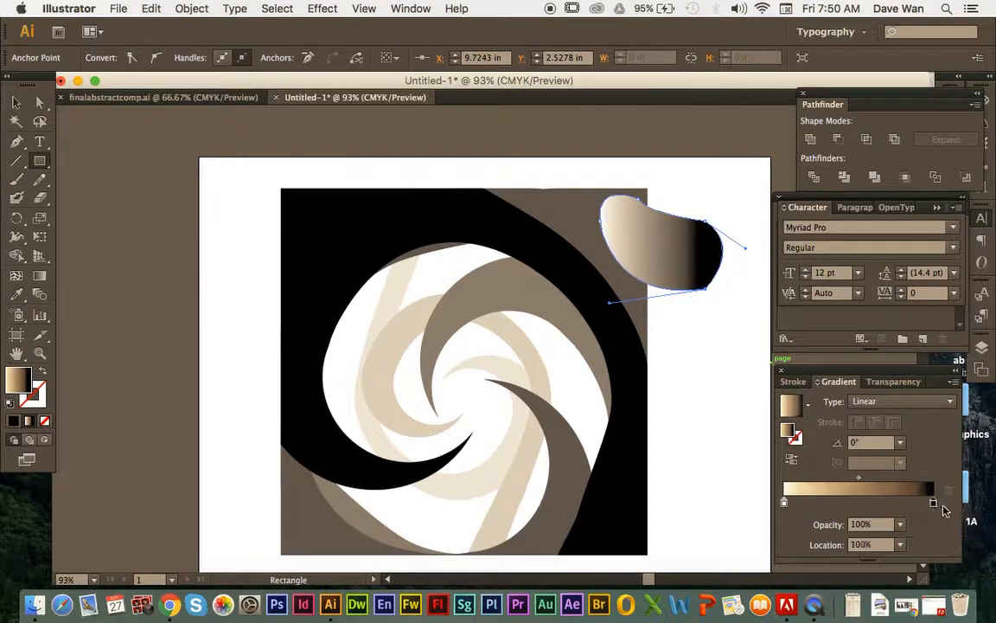
mouse_move(785, 503)
mouse_down()
mouse_move(838, 504)
mouse_move(782, 506)
mouse_up()
- Add a gradient stop at about 51% and colour it orange (C=0 M=50 Y=100 K=0)
click(860, 503)
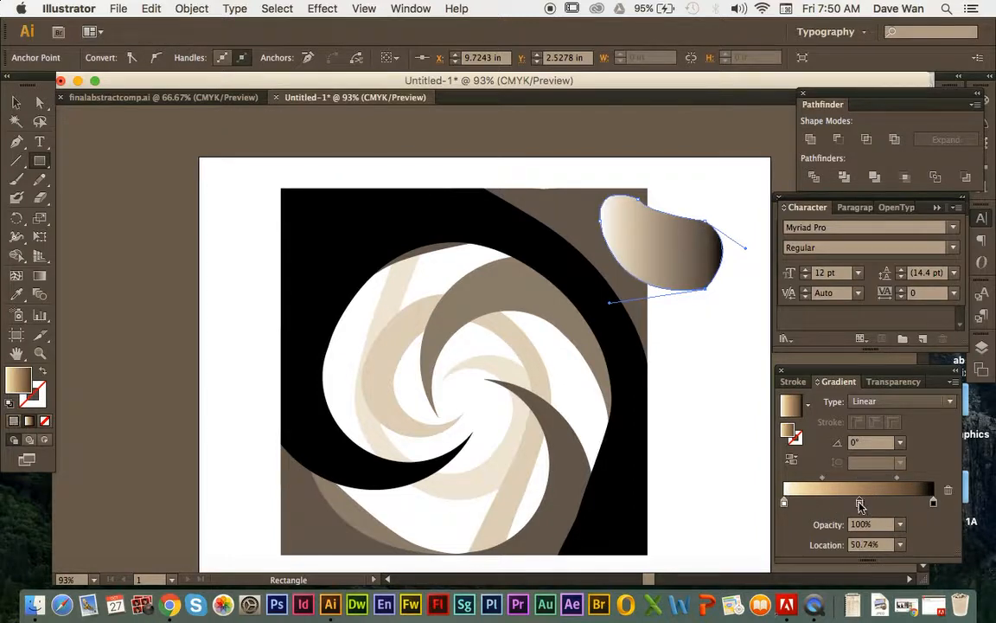
double_click(860, 504)
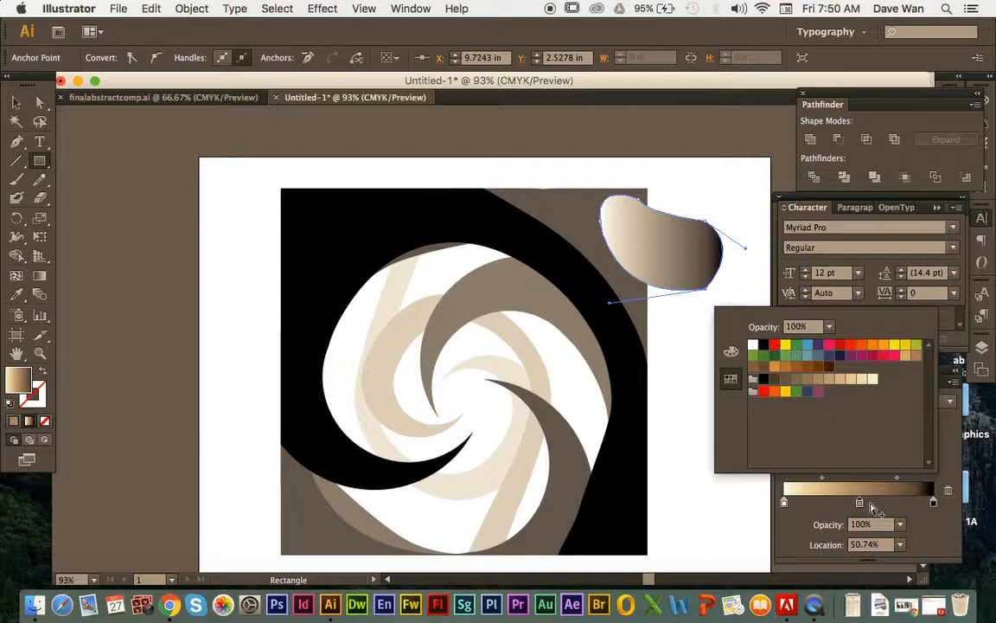
click(775, 345)
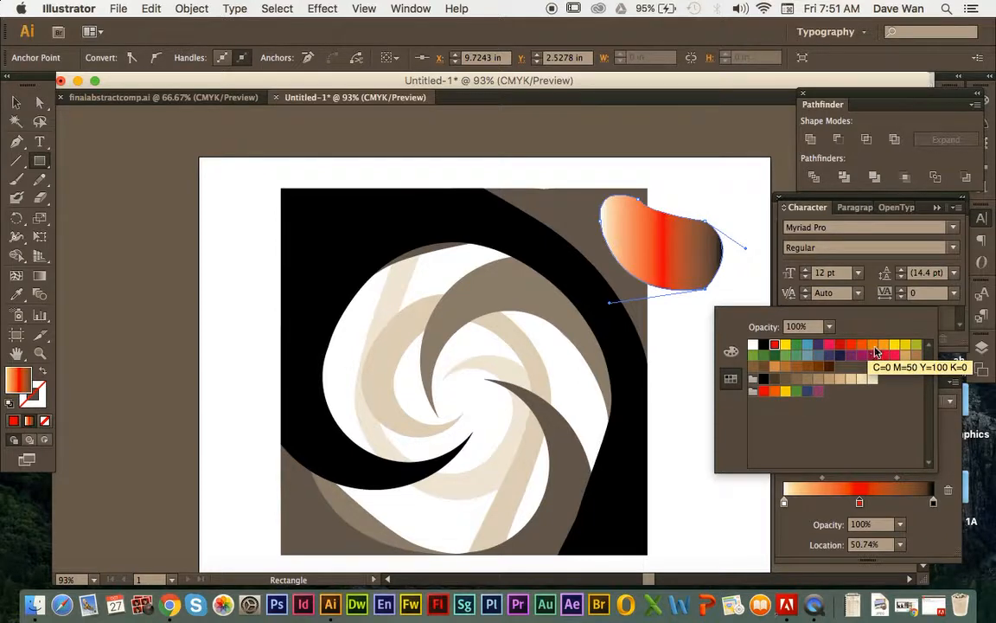
click(874, 346)
- Colour the gradient's starting stop yellow and its end stop red
click(785, 503)
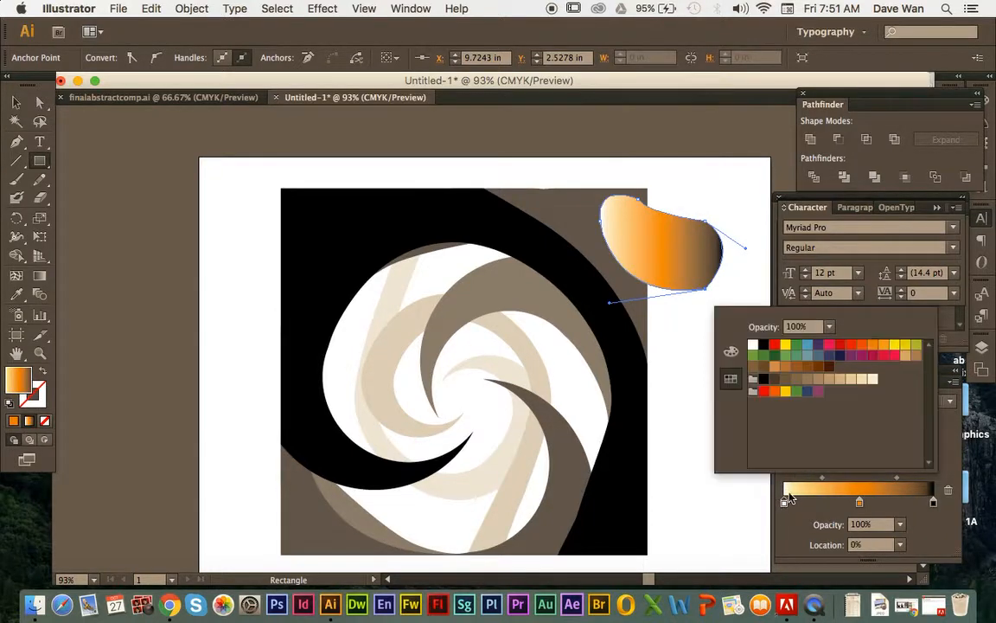
click(786, 345)
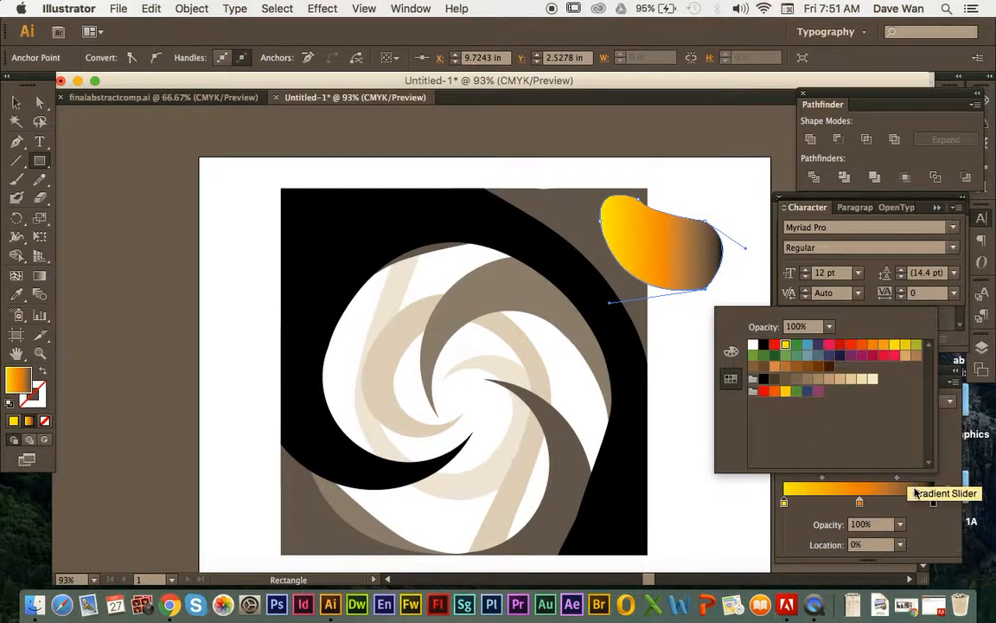
click(934, 503)
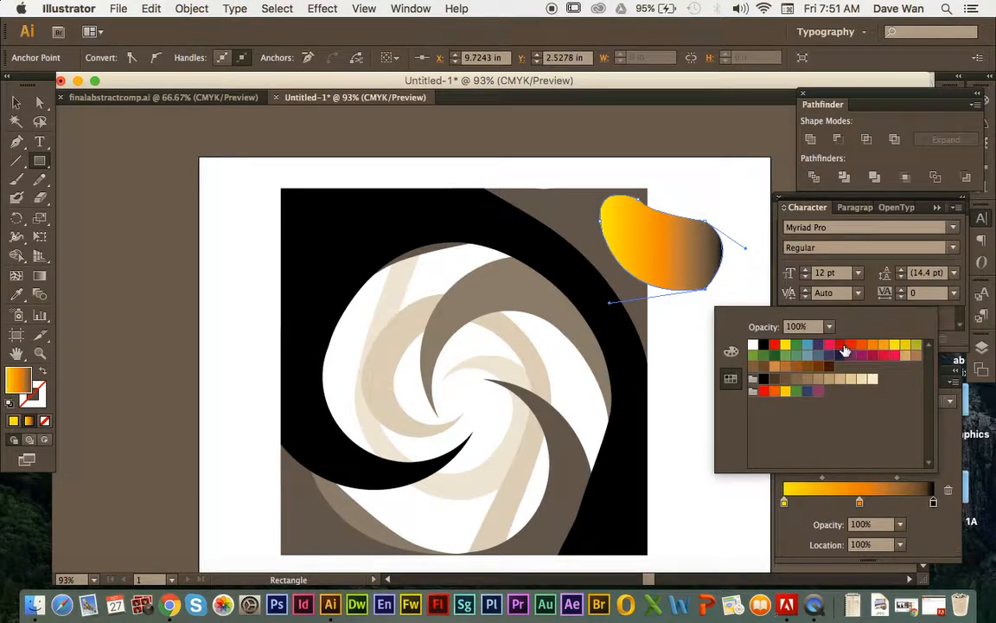
click(845, 350)
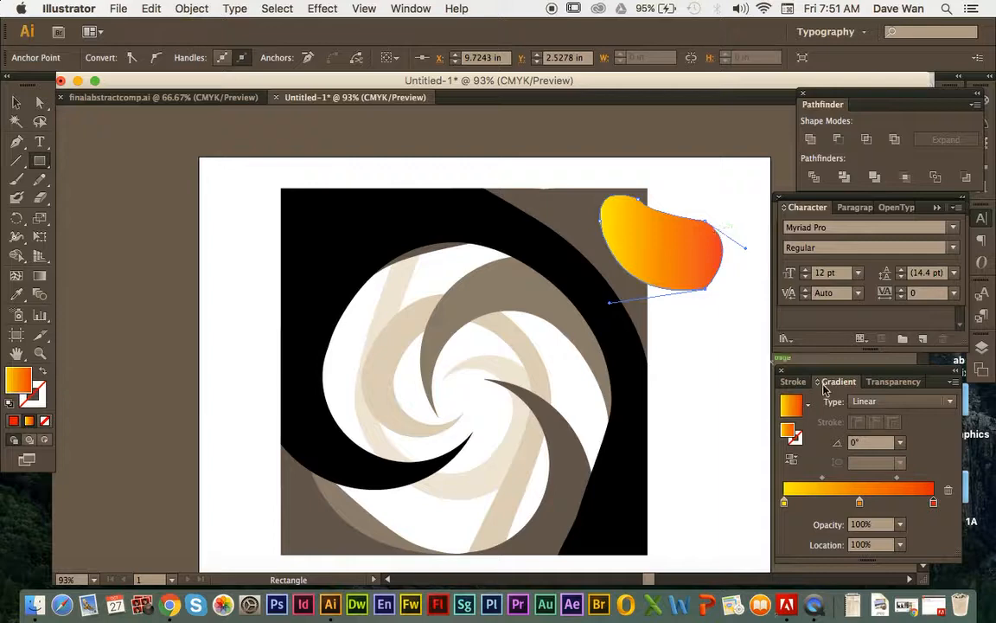
- Add a purple gradient stop at about 77% and a dark green one at about 24%
click(900, 503)
double_click(901, 504)
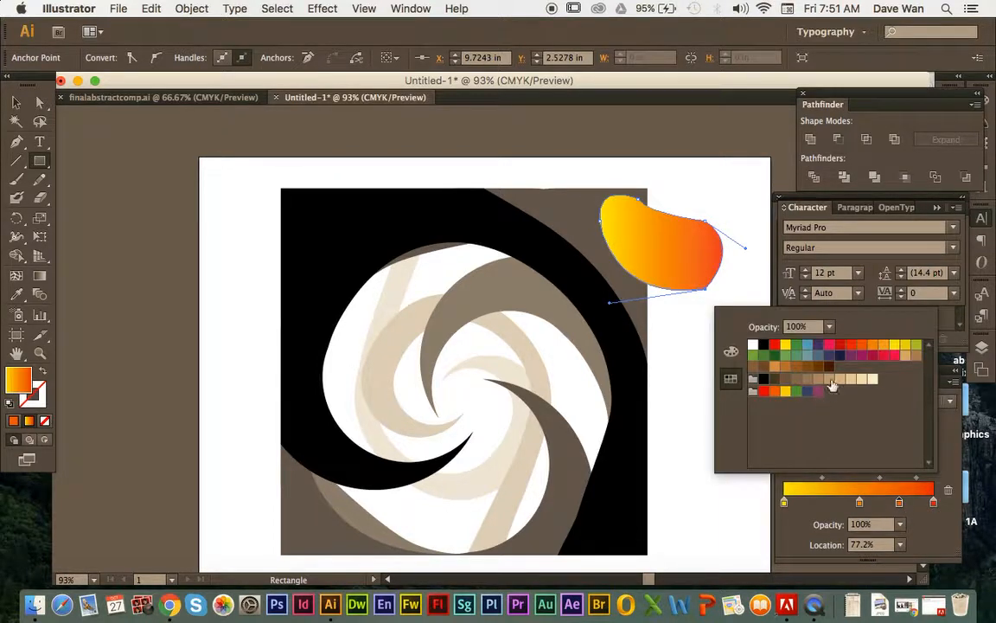
click(818, 344)
double_click(820, 503)
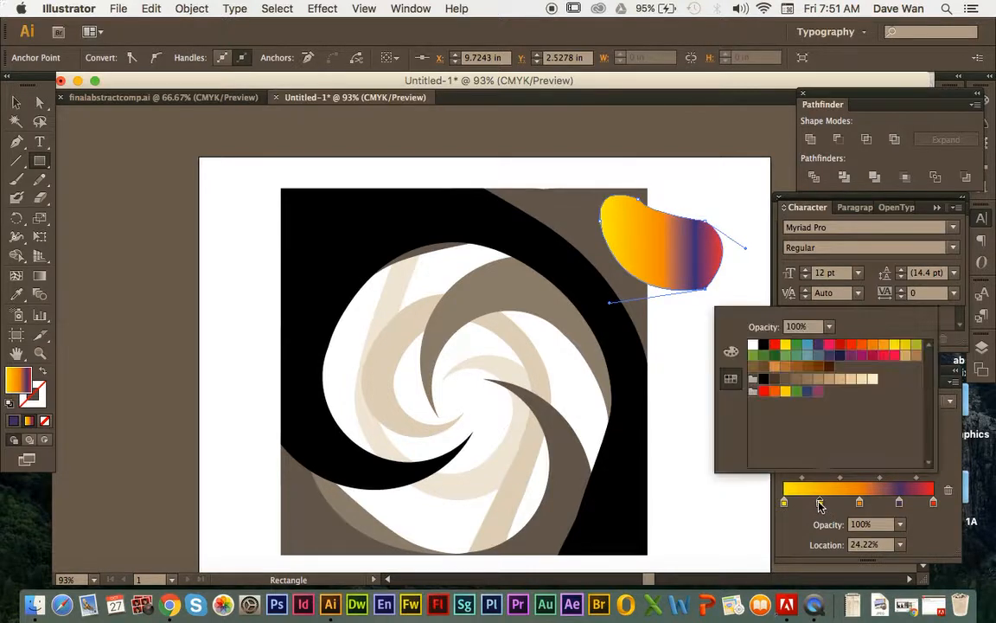
click(775, 354)
click(786, 485)
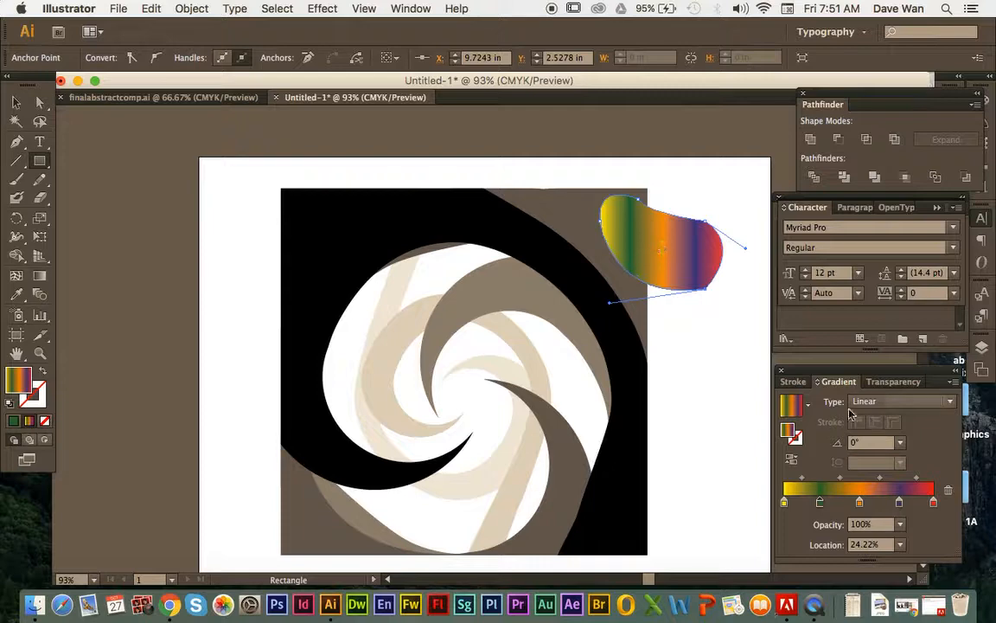
- Remove the green, purple and orange stops so the gradient runs only from yellow to red
drag(822, 506, 823, 536)
drag(900, 503, 899, 528)
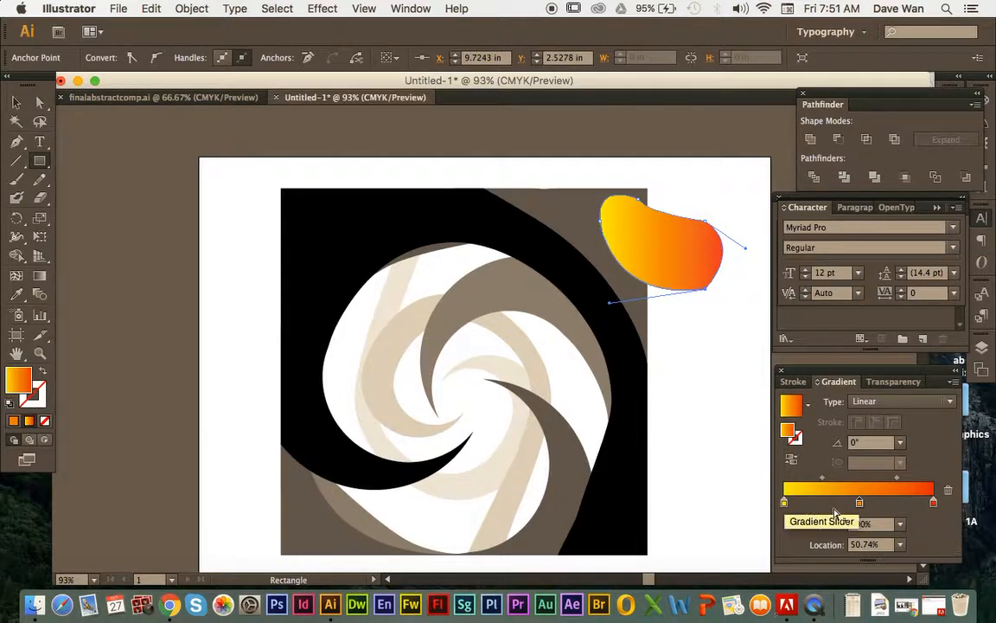
drag(859, 502, 859, 525)
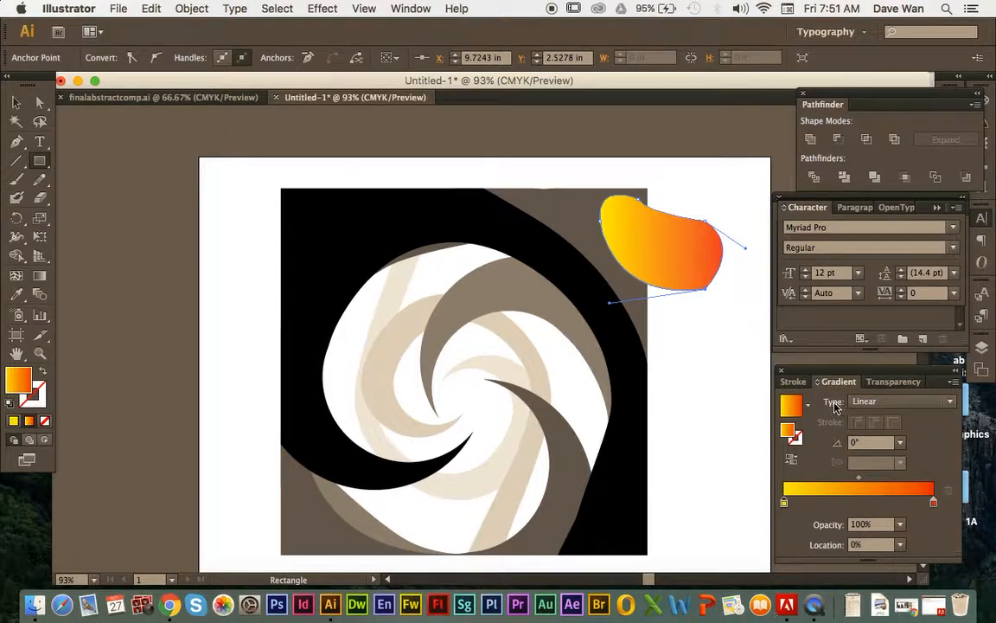
- Set the linear gradient's angle to -30°
click(901, 445)
click(903, 449)
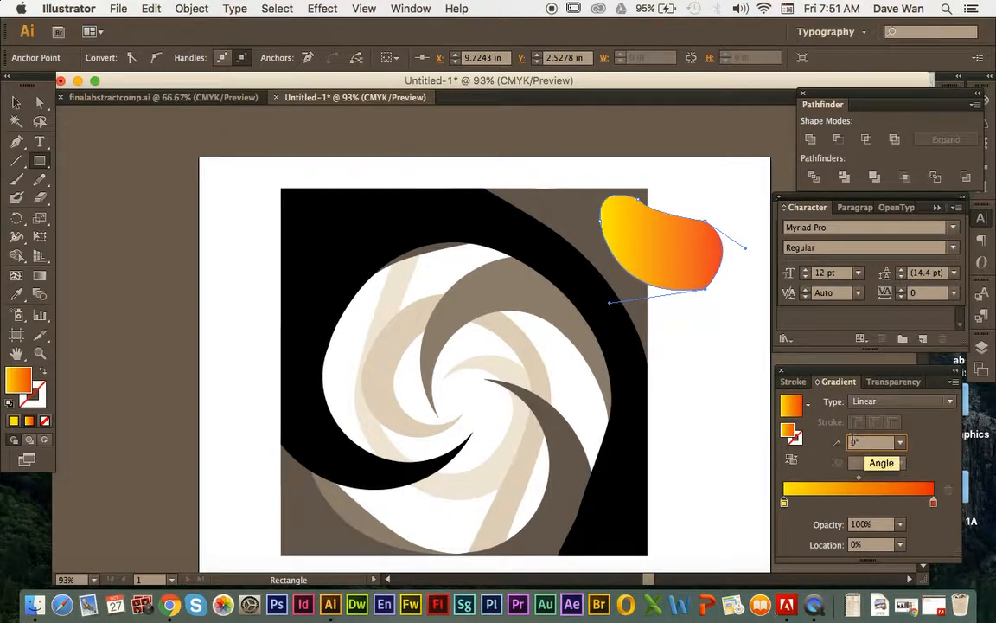
click(901, 441)
click(922, 305)
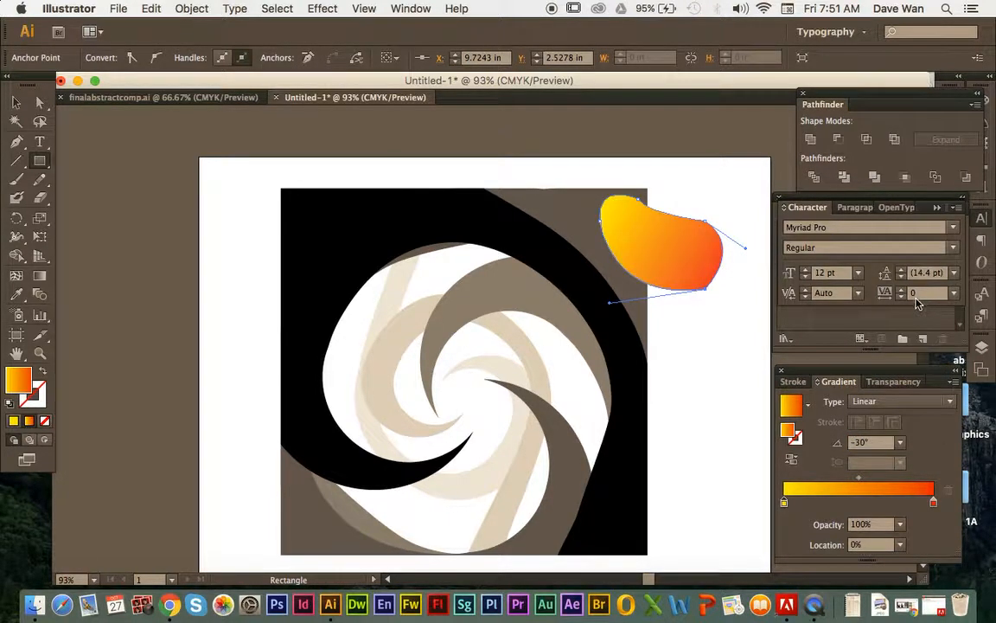
- Try a 45° gradient angle and adjust it gradually to -37°
click(901, 445)
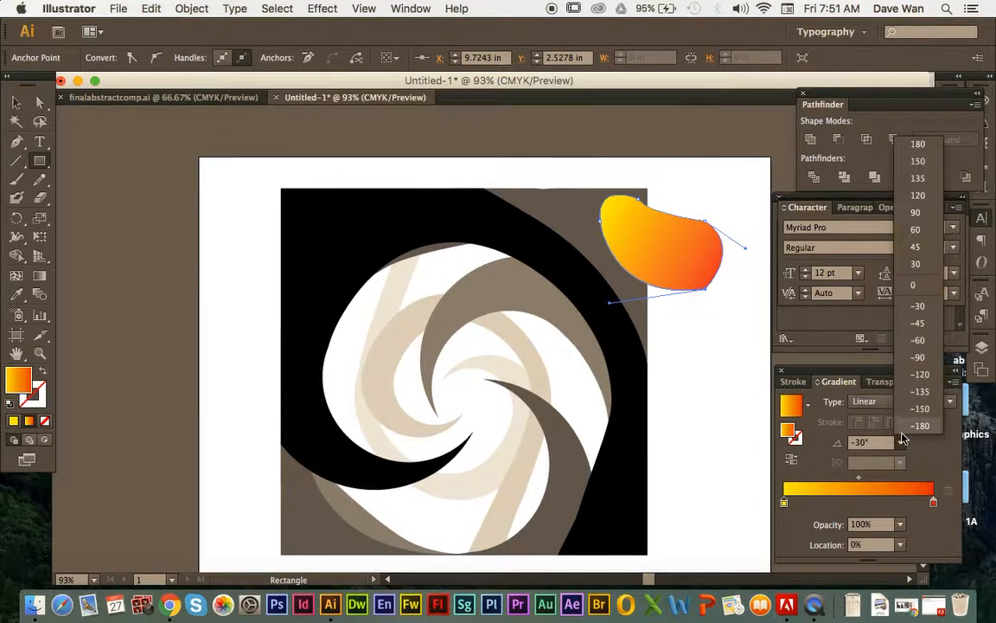
click(906, 250)
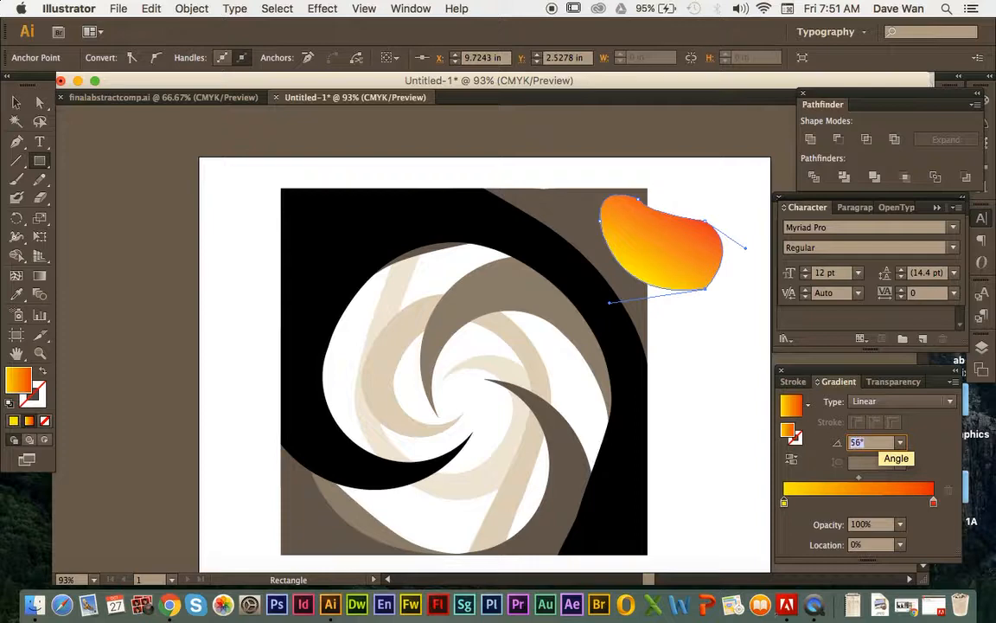
key(Down)
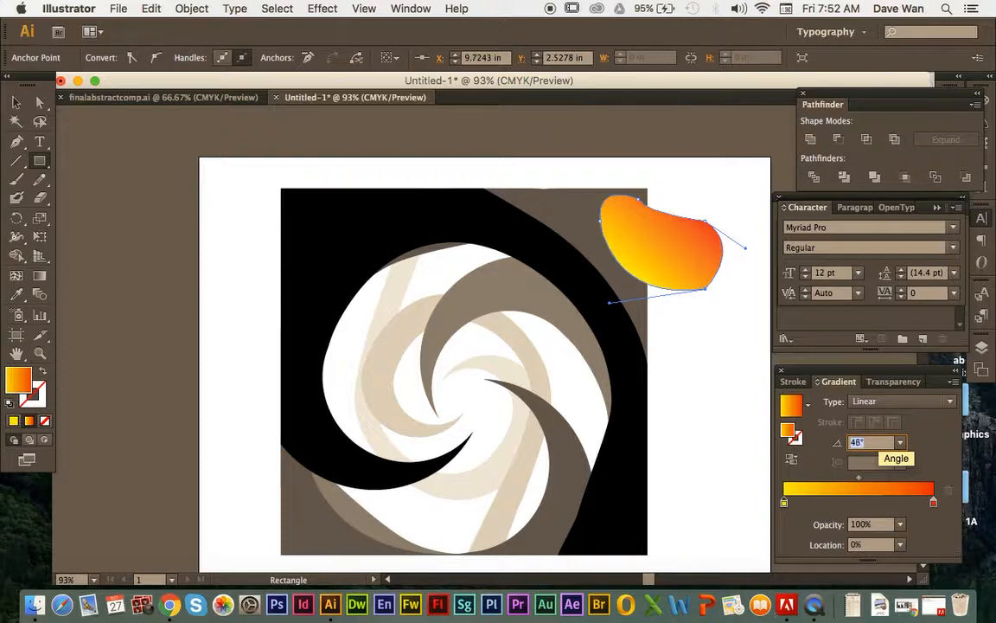
key(Down)
key(Down)
key(Down)
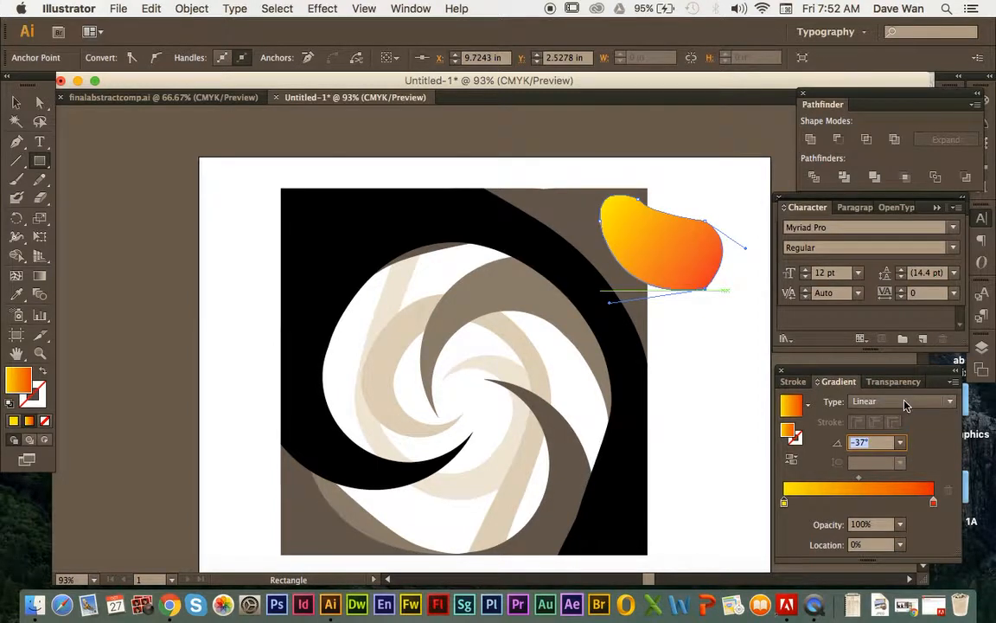
- Change the blob's gradient type to Radial and lower its aspect ratio to 60%
click(930, 401)
click(894, 437)
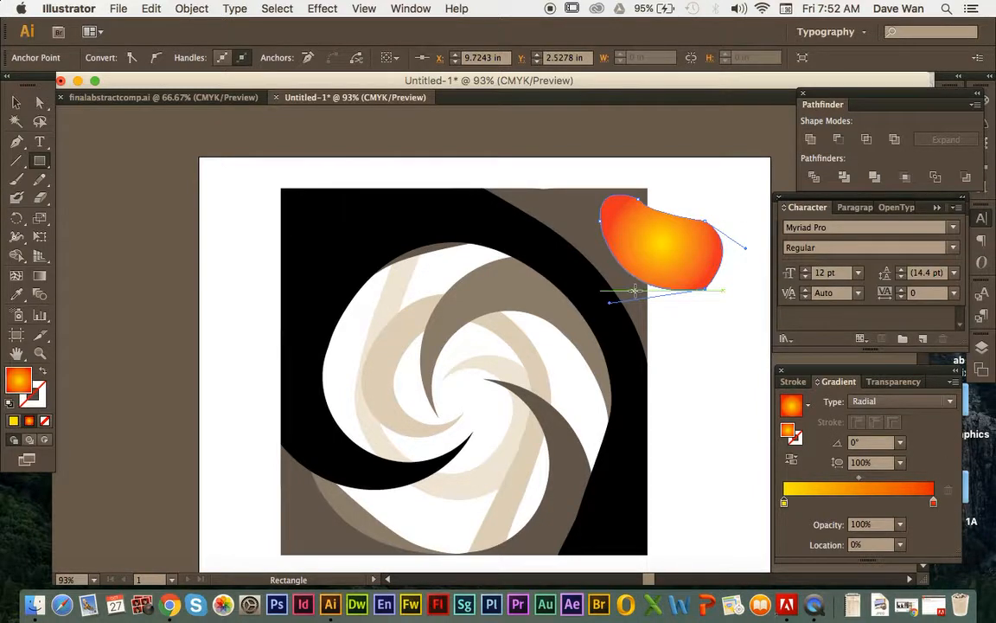
click(860, 463)
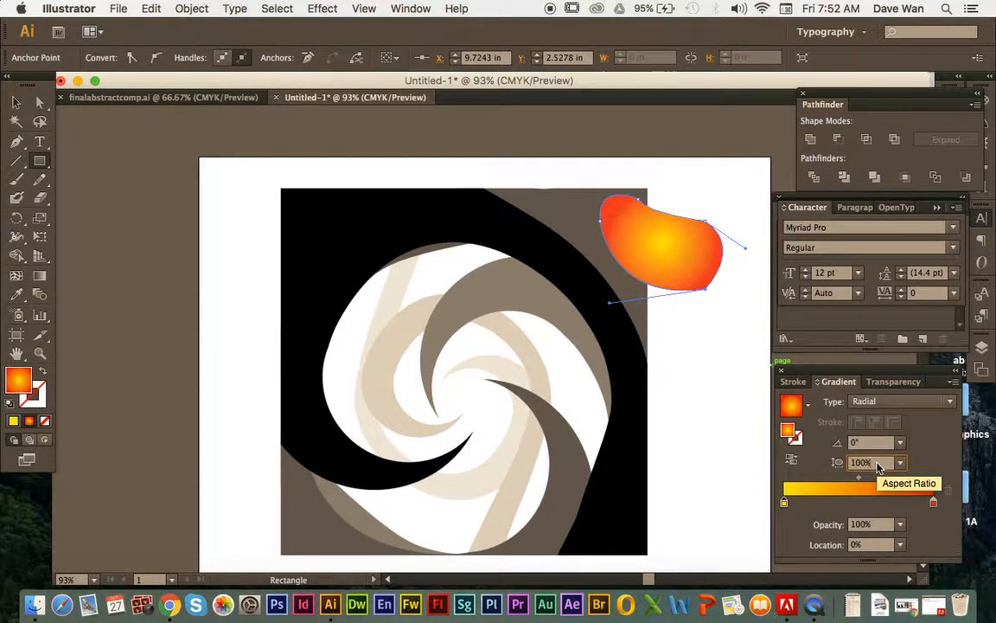
key(Down)
key(Down)
key(Down)
key(Down)
key(Down)
key(Down)
key(Down)
key(Down)
key(Down)
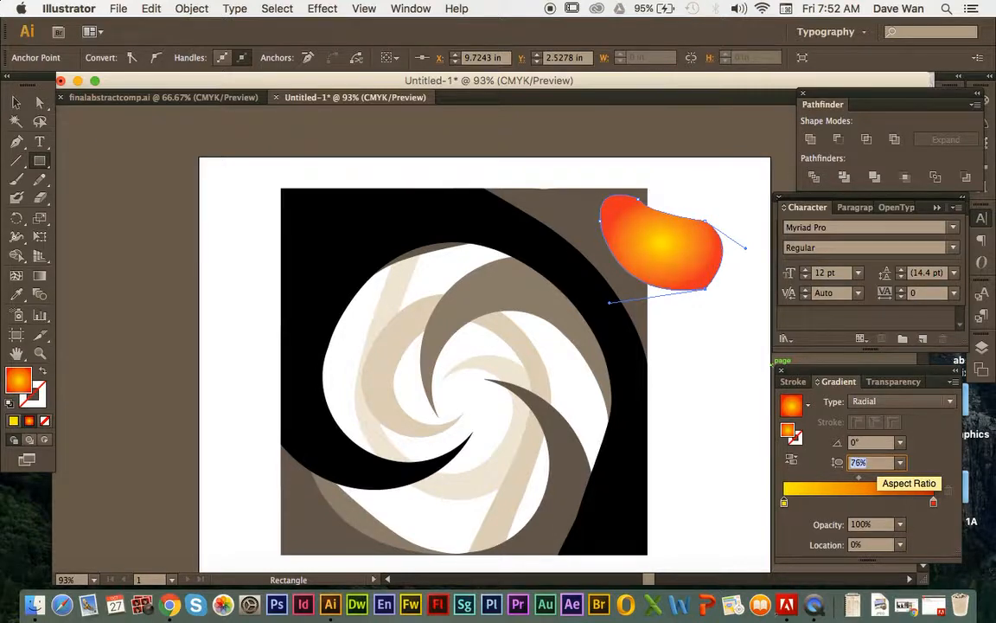
key(Down)
key(Down)
key(Down)
key(Down)
key(Down)
key(Down)
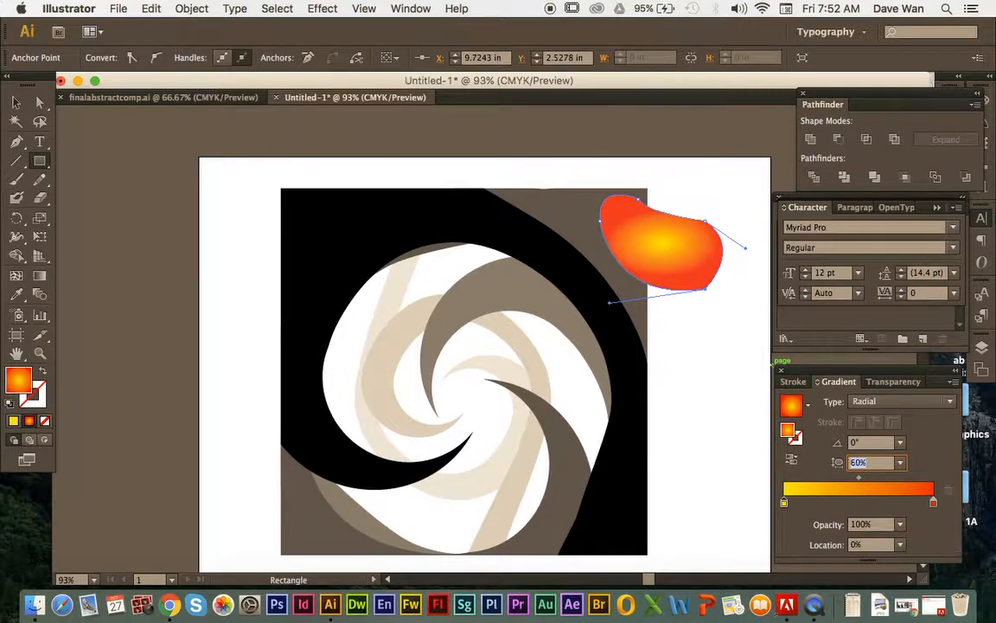
- Raise the aspect ratio of the blob's radial gradient gradually to 100%
key(Up)
key(Up)
key(Up)
key(Up)
key(Up)
key(Up)
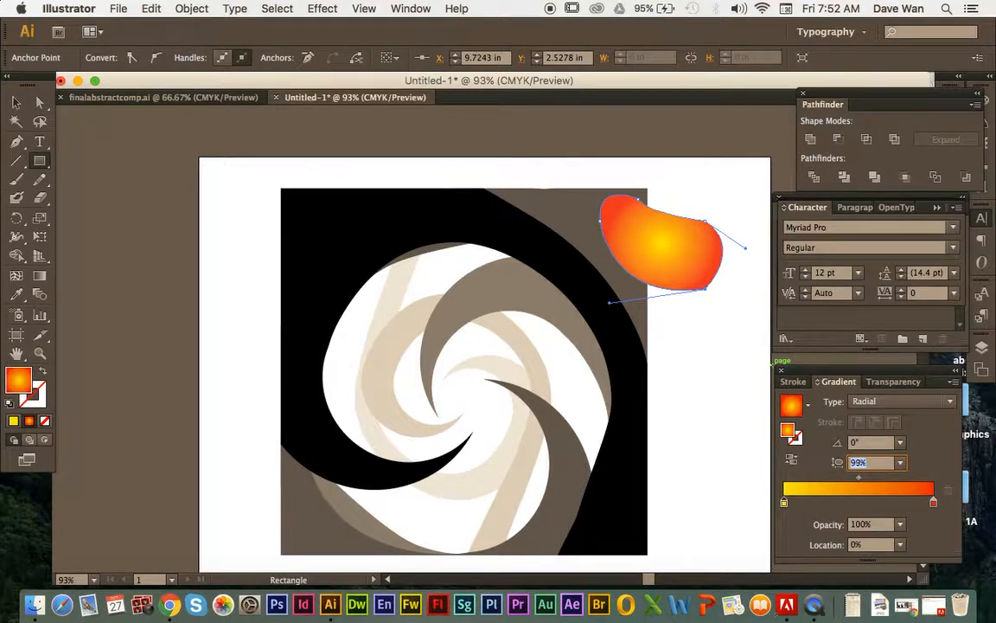
- Try aspect ratios of 200%, 300% and 50% on the blob's radial gradient, and return it to 100%
click(900, 462)
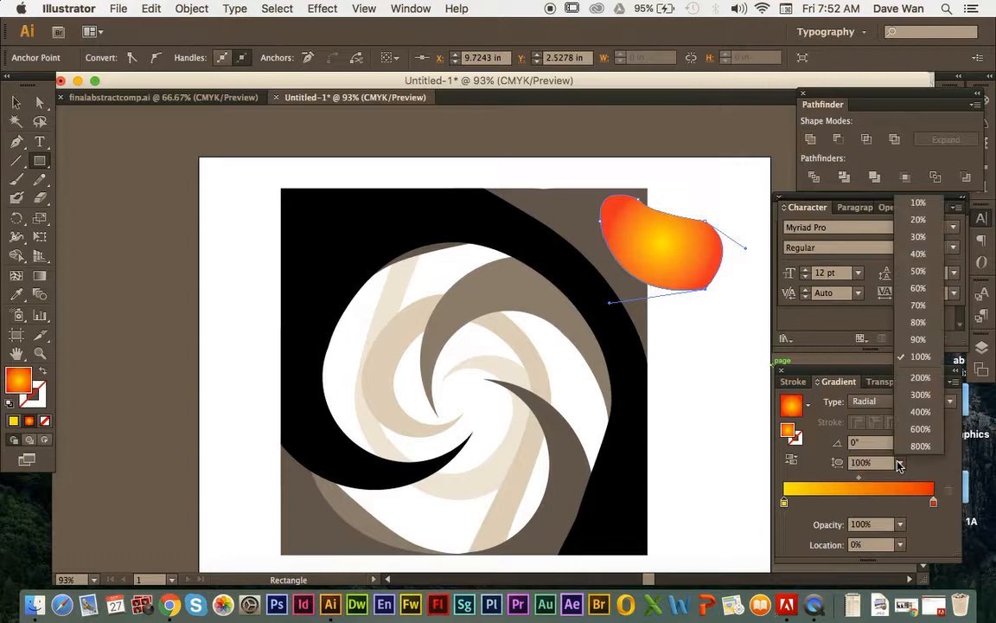
click(915, 378)
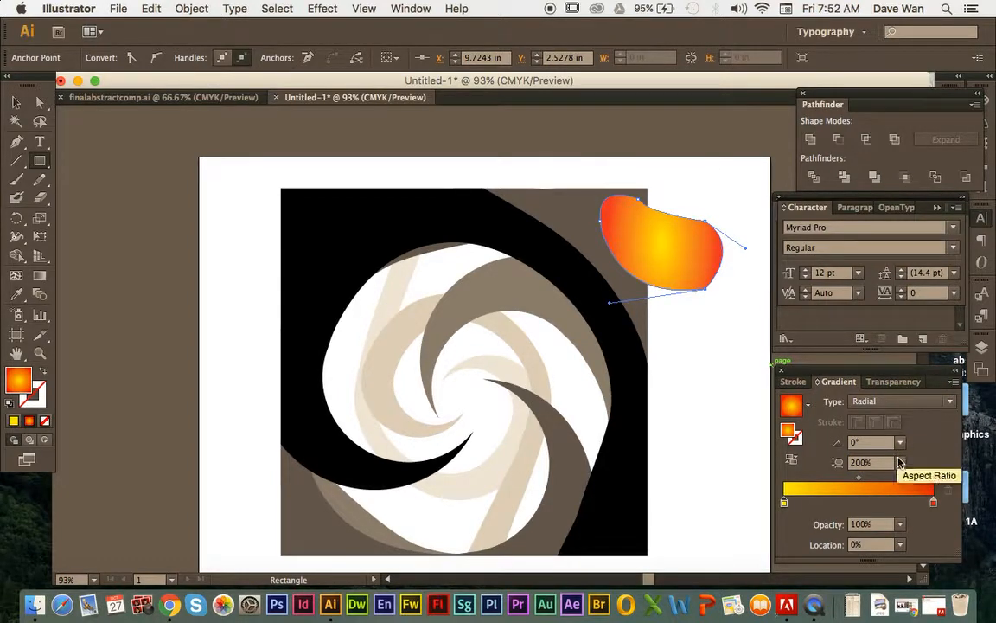
click(901, 462)
click(924, 396)
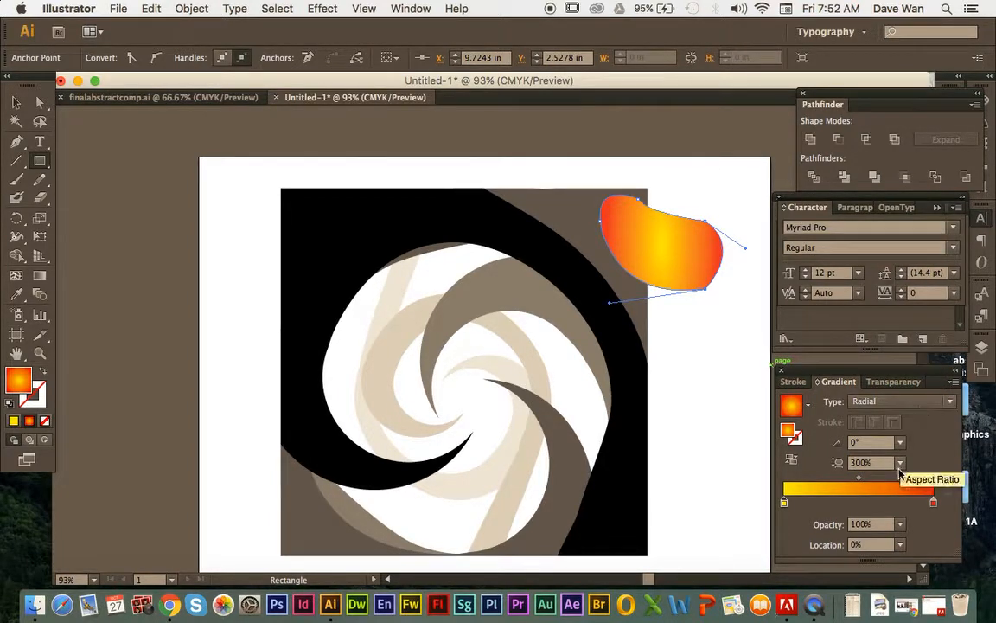
click(900, 461)
click(924, 358)
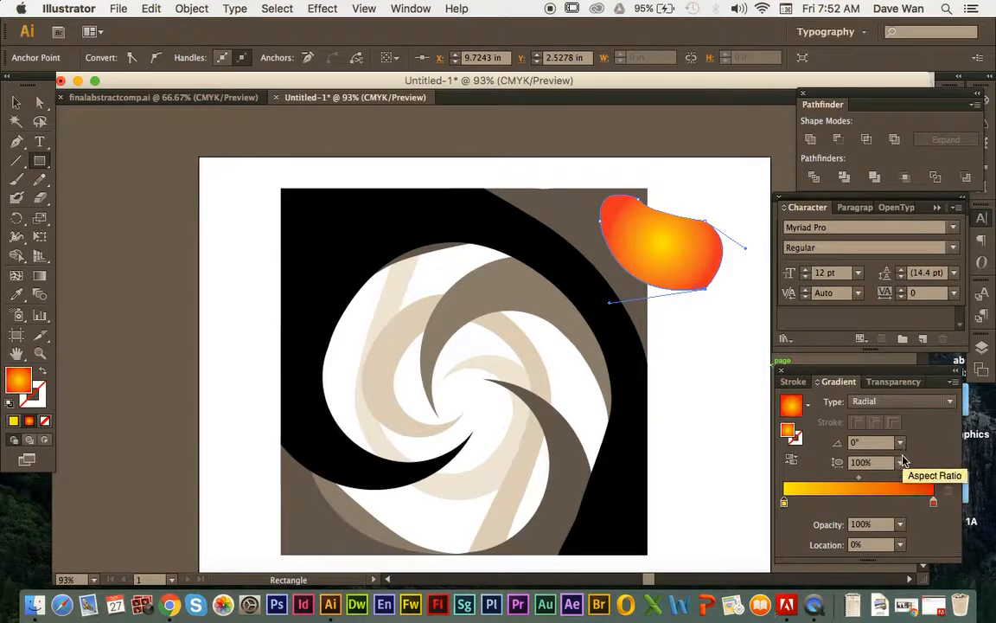
click(900, 462)
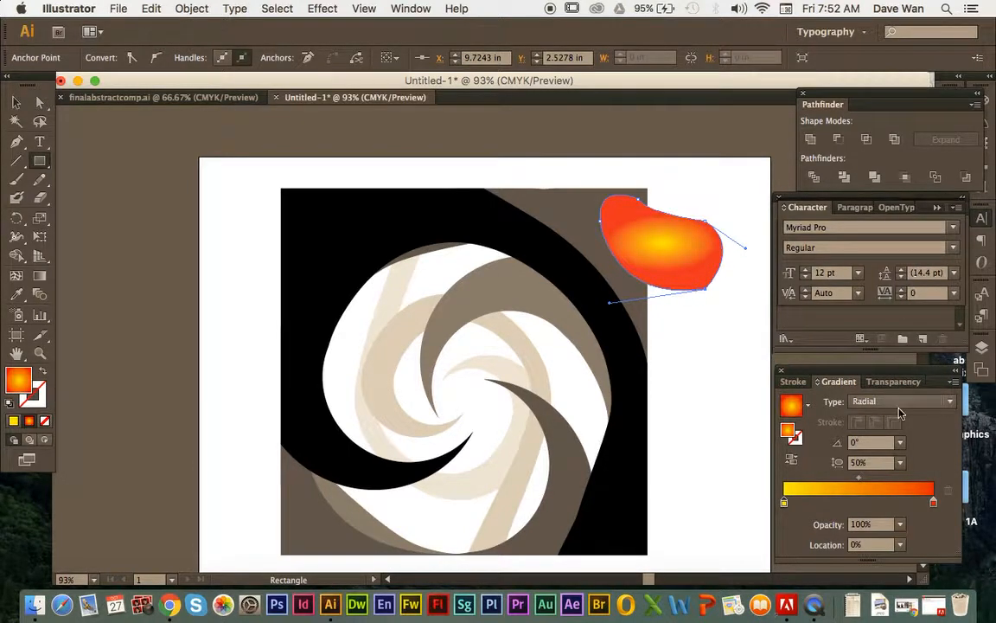
click(901, 461)
click(927, 366)
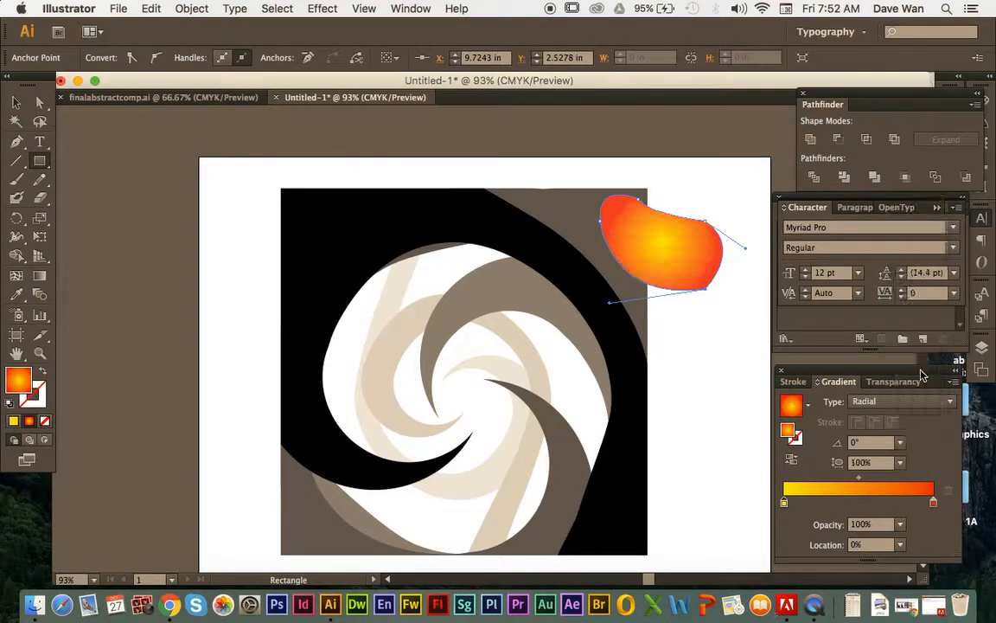
- Set the blob's gradient angle to -60° and try nudging the gradient stop's location up and back to 0%
click(901, 442)
click(922, 342)
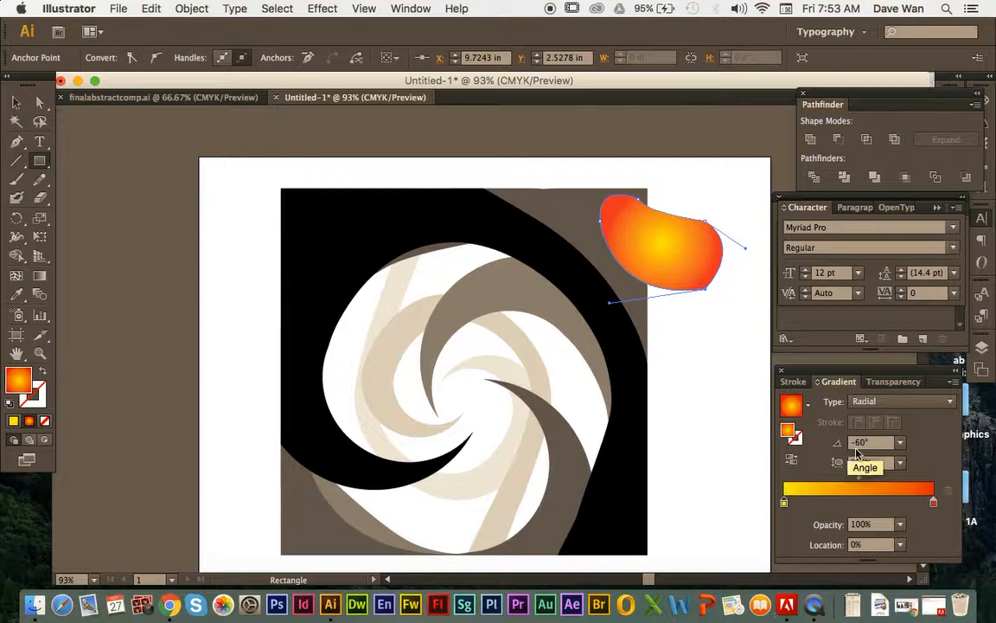
click(888, 544)
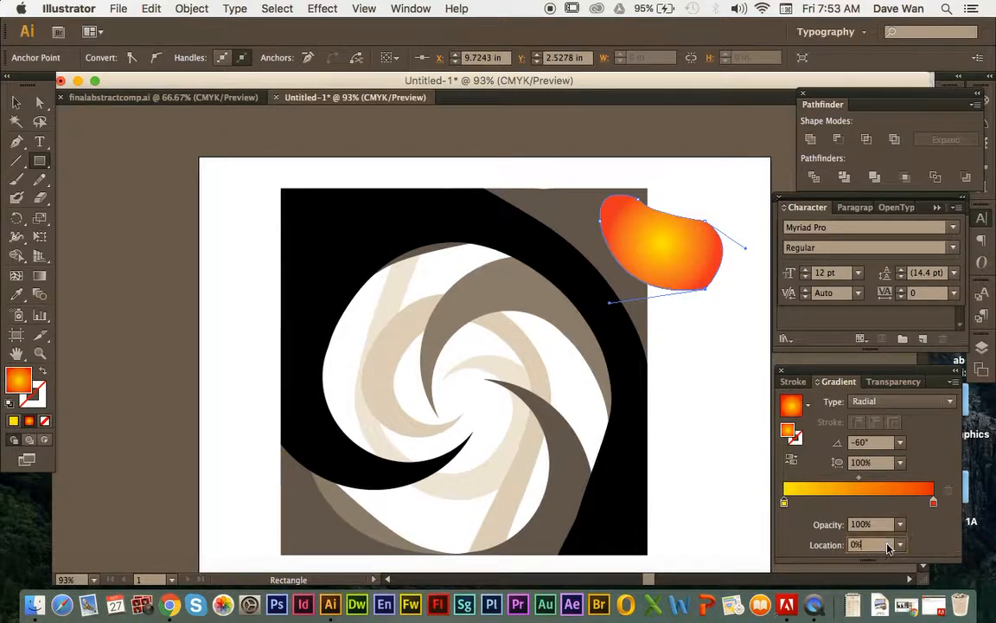
key(Up)
key(Up)
key(Up)
key(Down)
key(Down)
key(Down)
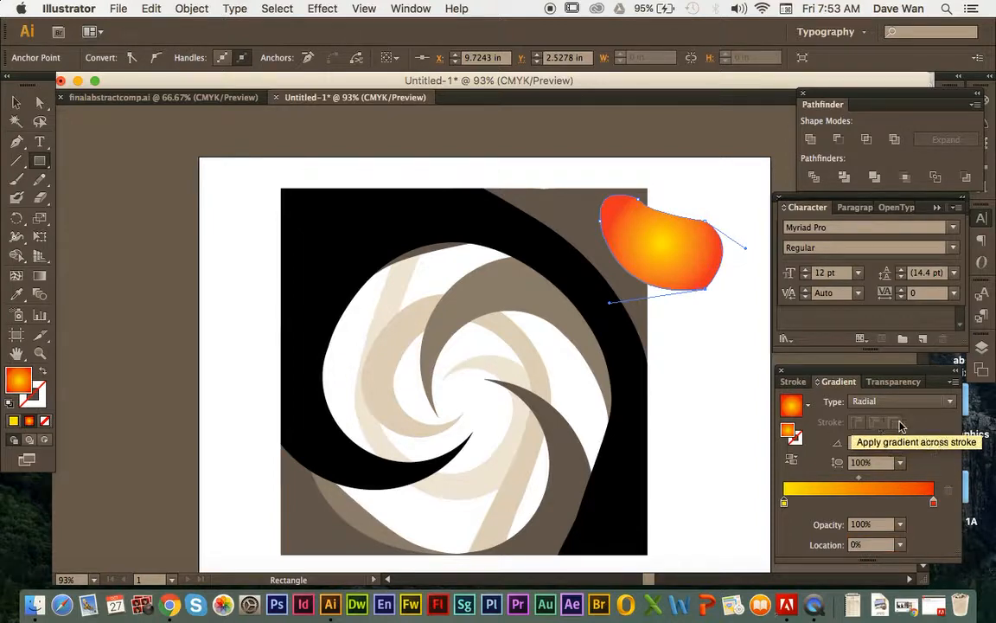
- Move the blob across to the artboard's left edge, clear of the square composition, and deselect it
click(16, 102)
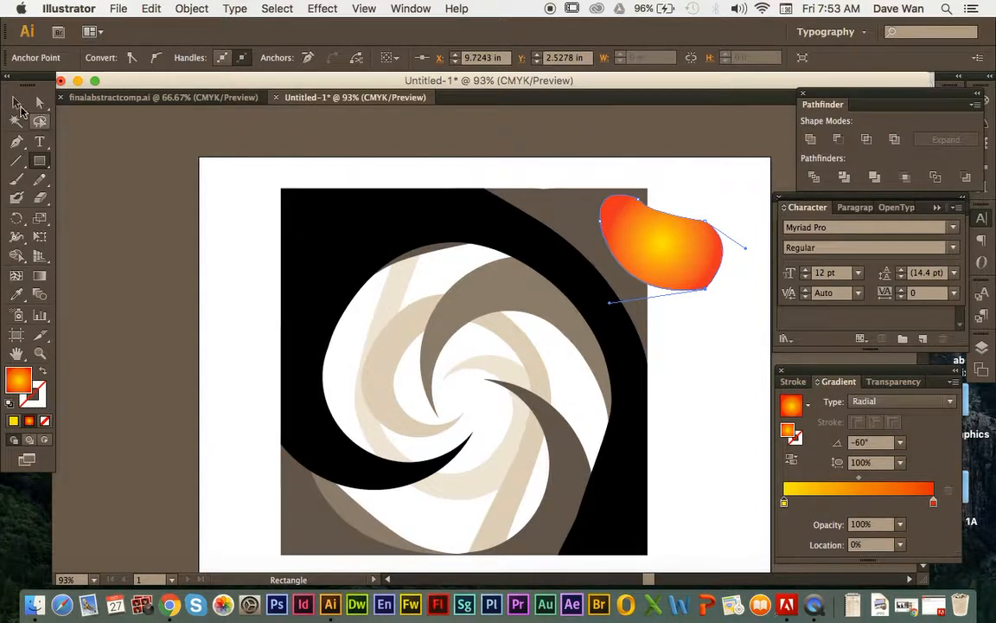
drag(634, 250, 185, 238)
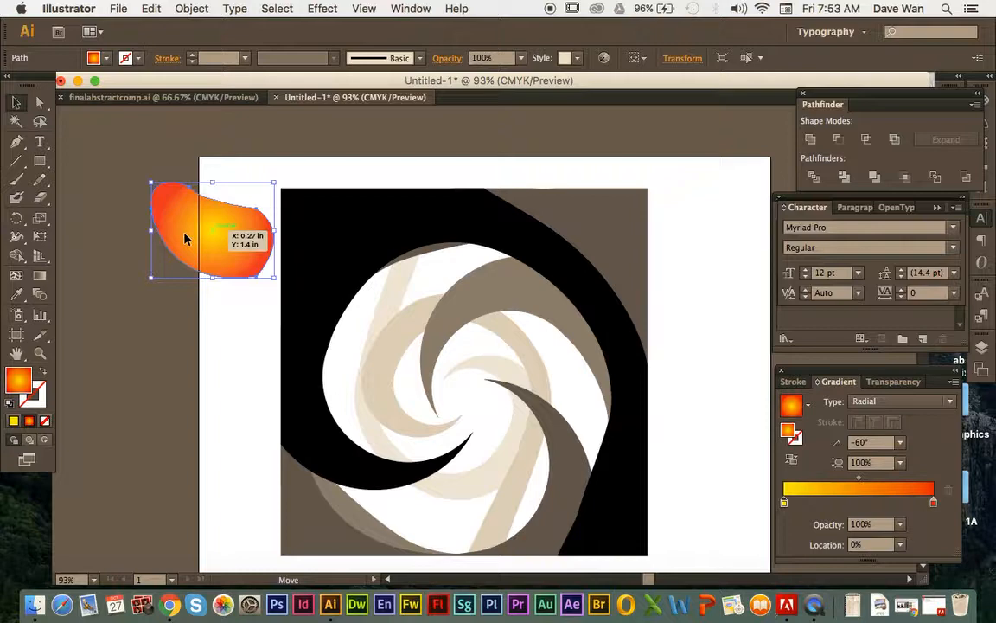
click(173, 283)
- Draw a circle with the Ellipse tool to the right of the square composition and reposition it fully within the artboard
click(39, 160)
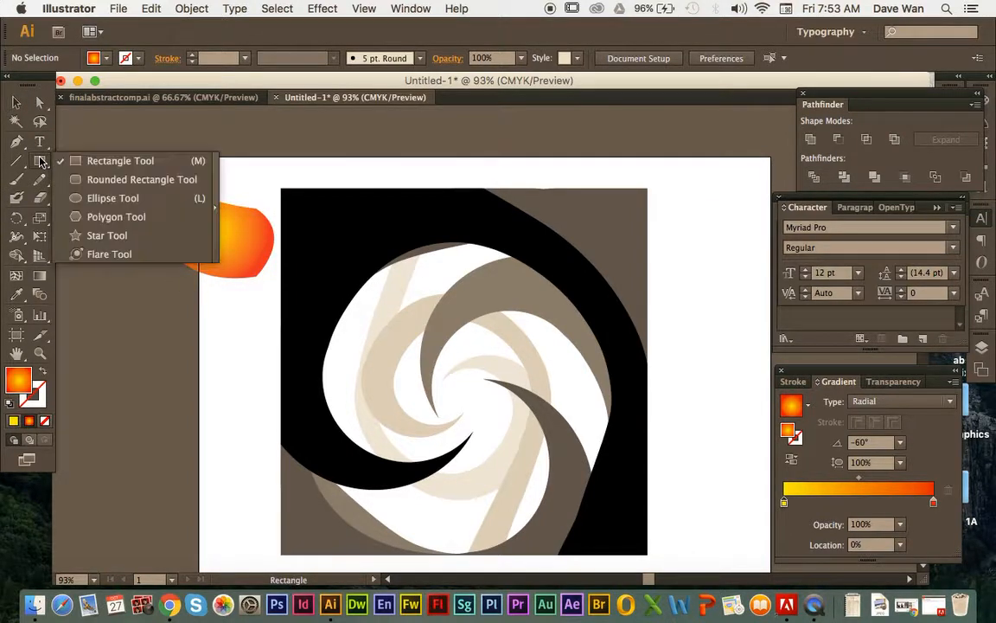
click(112, 198)
mouse_move(684, 227)
mouse_down()
mouse_move(745, 316)
mouse_move(770, 315)
mouse_up()
click(15, 102)
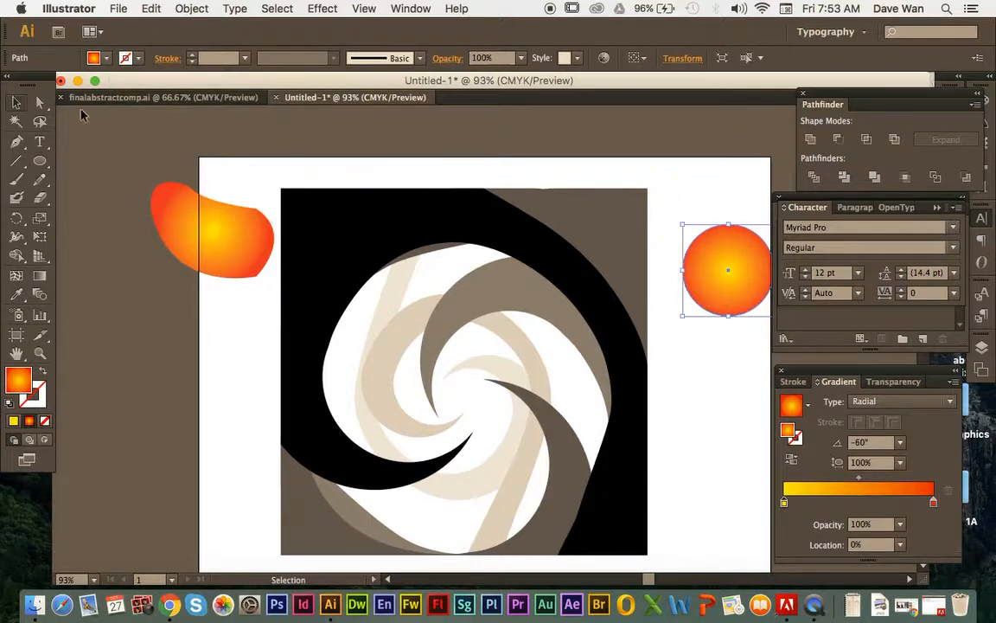
drag(699, 253, 671, 281)
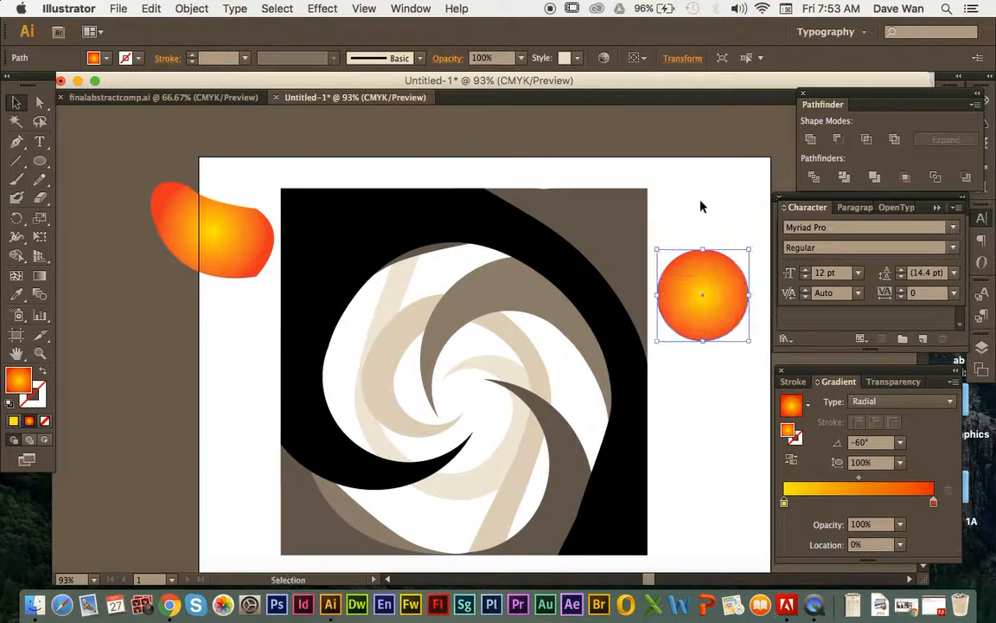
click(702, 206)
- Reverse the circle's gradient and restore its direction, and set the gradient angle to -38°
click(708, 307)
click(790, 459)
click(791, 459)
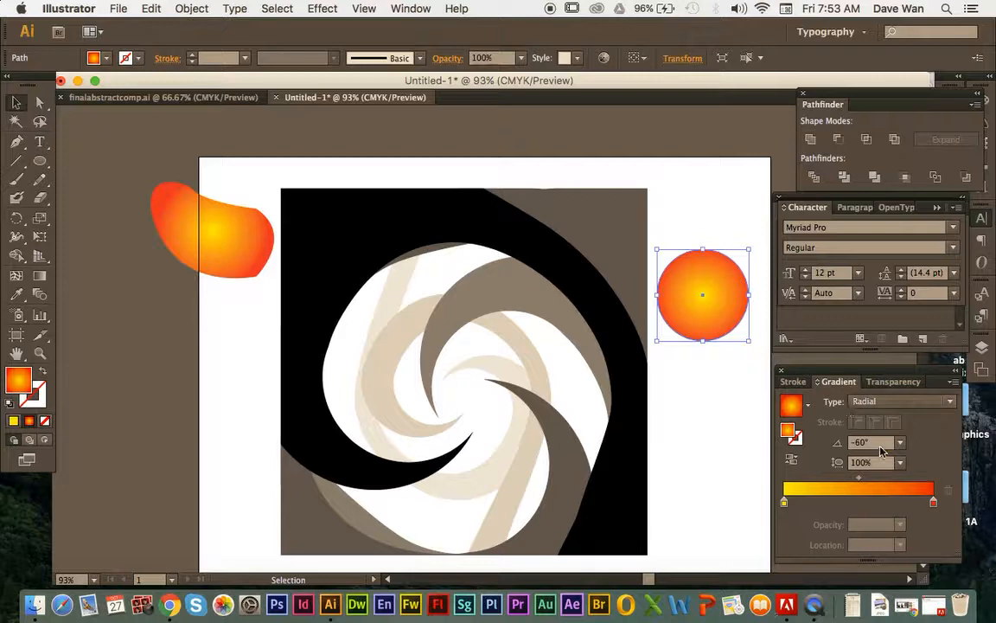
scroll(882, 445, up, 3)
scroll(867, 443, up, 6)
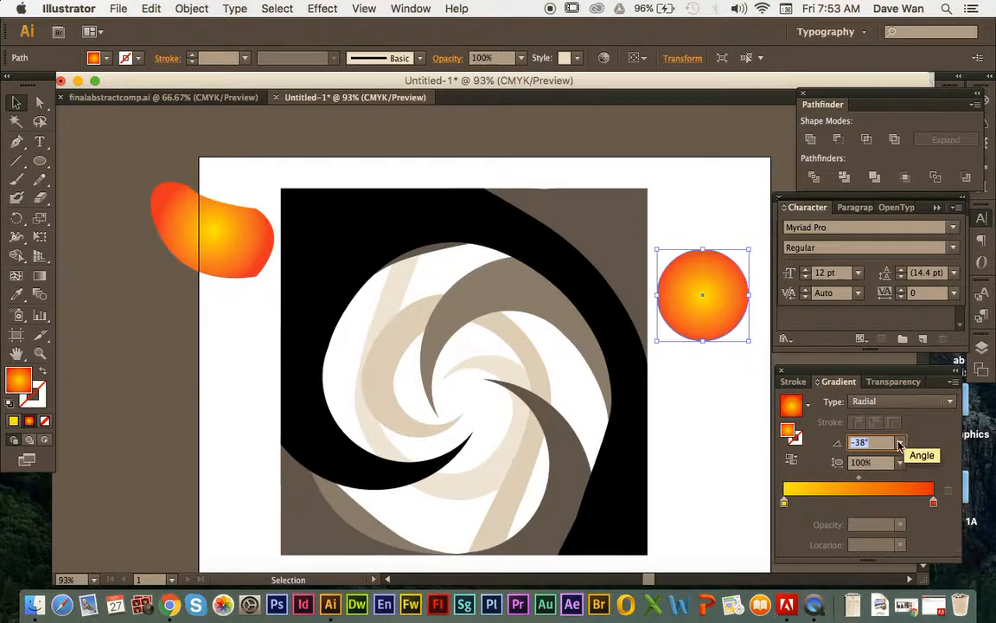
click(900, 443)
click(899, 445)
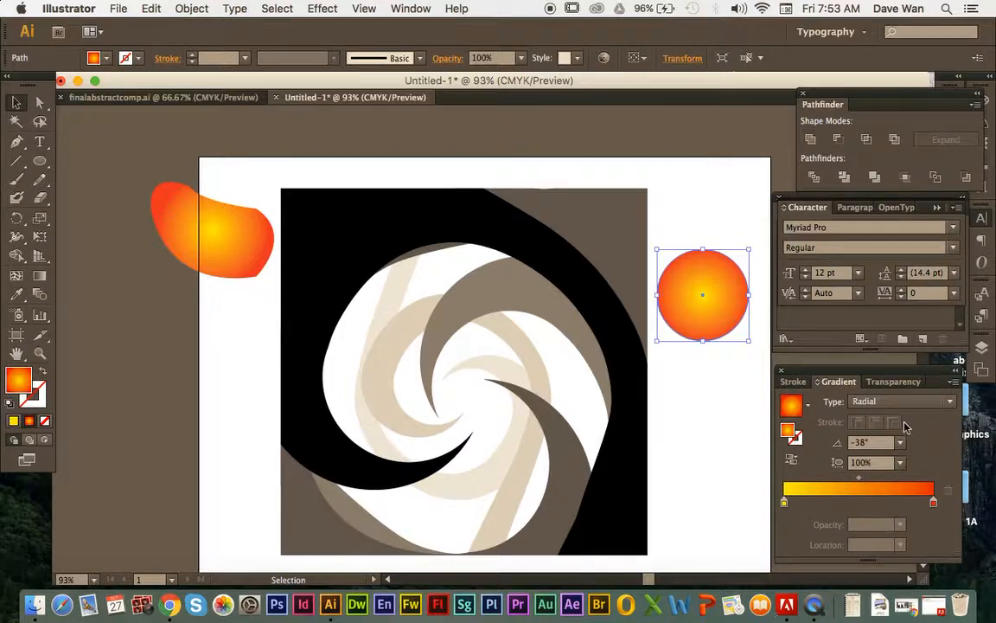
- Try to adjust the circle's radial gradient on the artwork with the Gradient tool
click(39, 276)
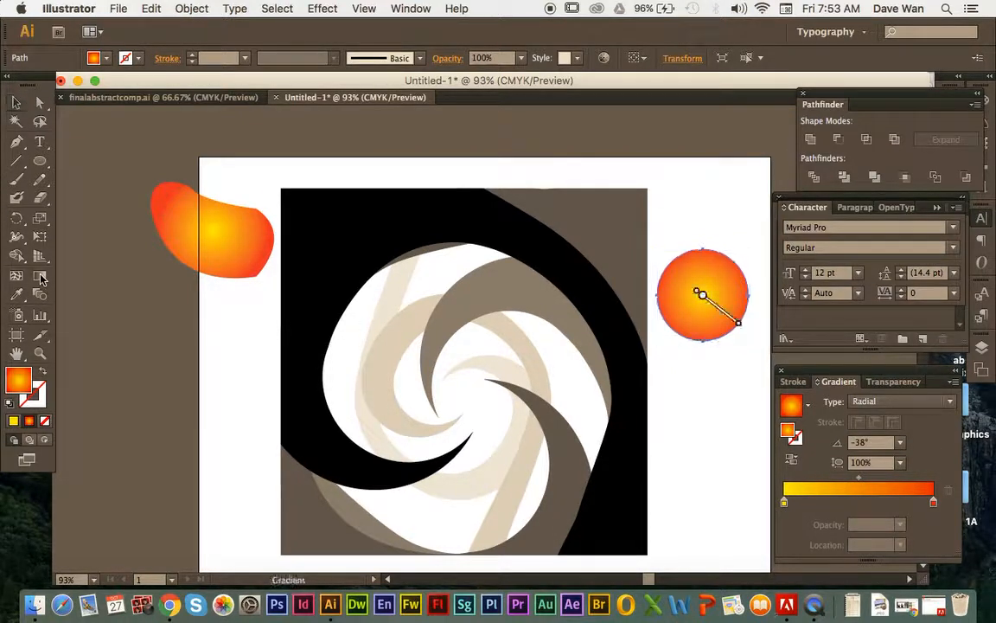
mouse_move(719, 317)
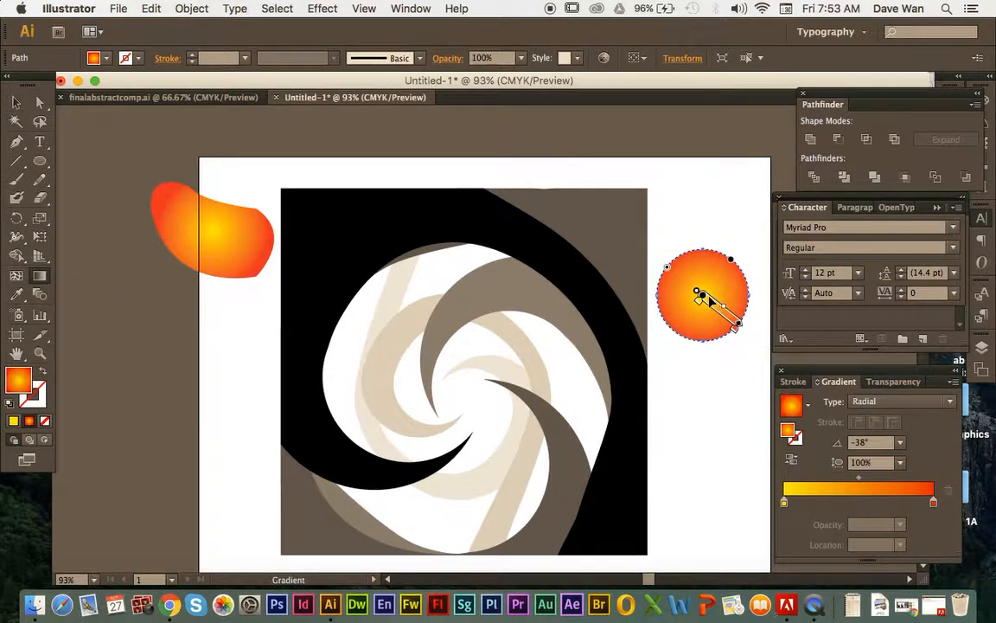
mouse_move(700, 297)
mouse_down()
mouse_move(677, 274)
mouse_move(696, 301)
mouse_move(737, 321)
mouse_up()
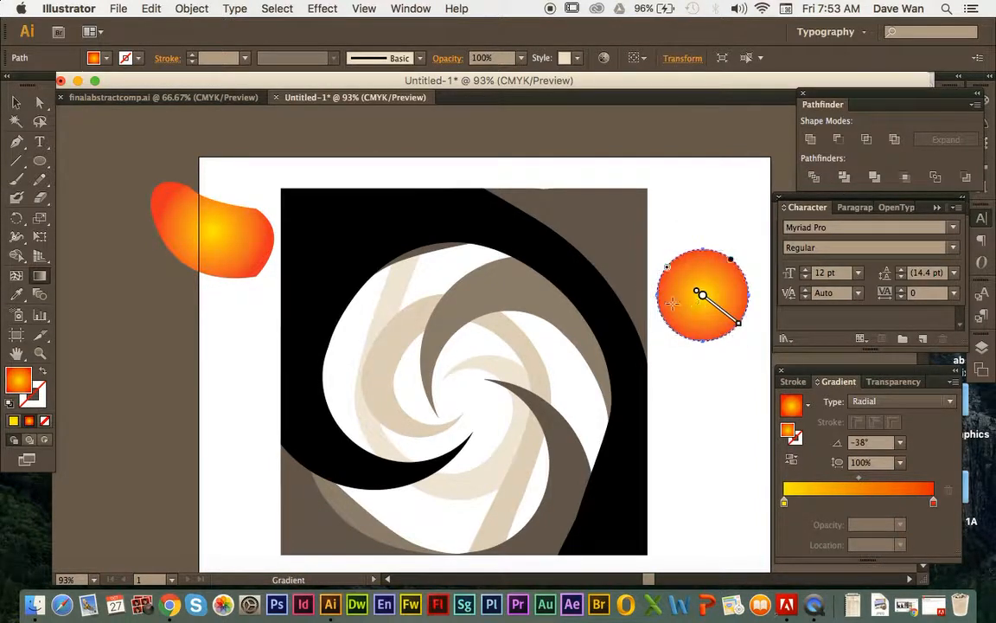
click(39, 296)
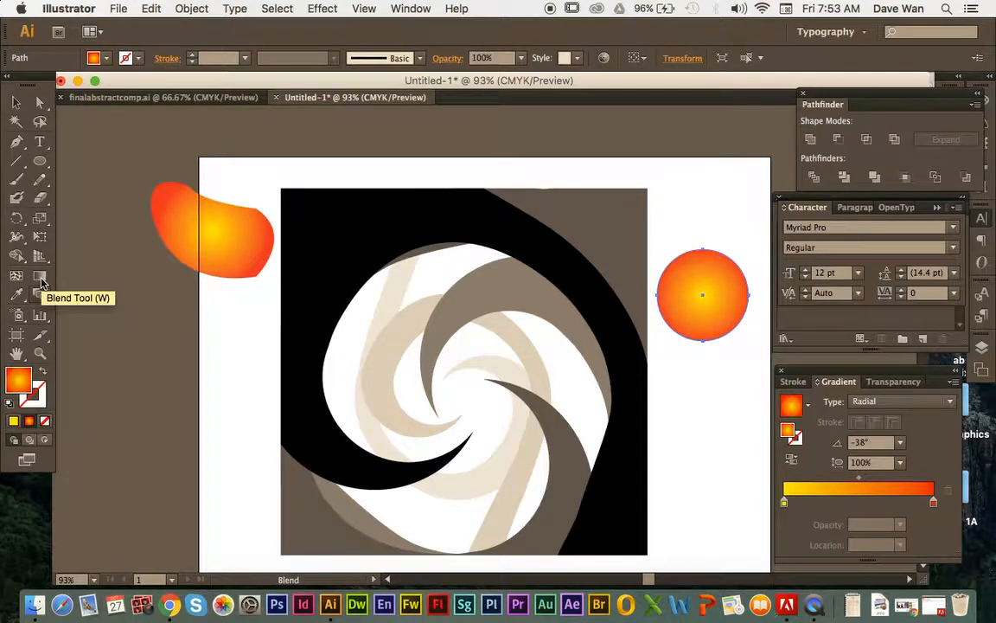
- Shift the circle's radial gradient centre toward its upper left with the Gradient tool, shorten its reach slightly, and deselect the circle
click(41, 278)
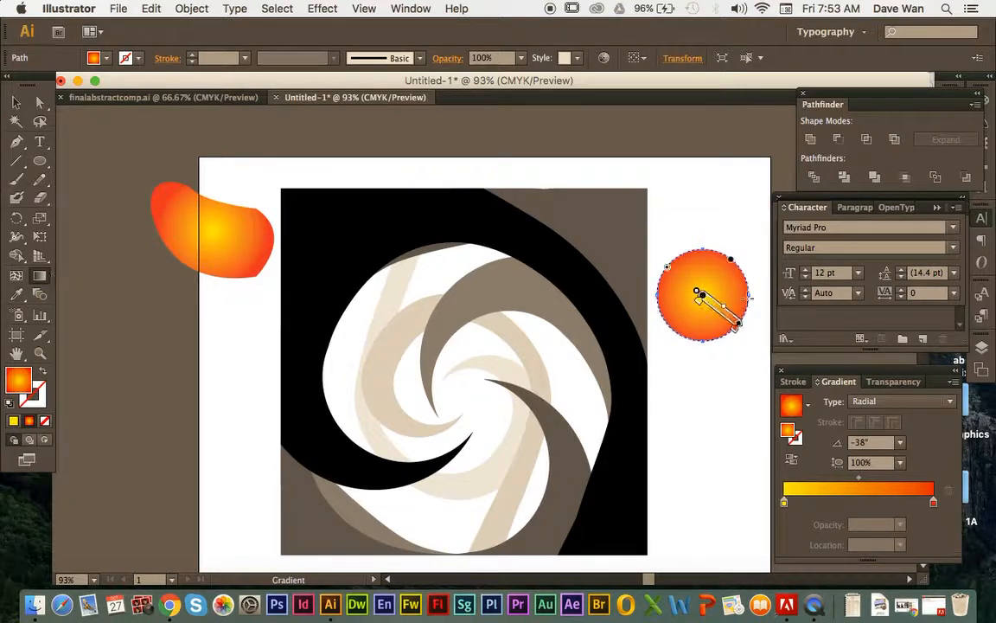
drag(733, 330, 672, 337)
key(super+z)
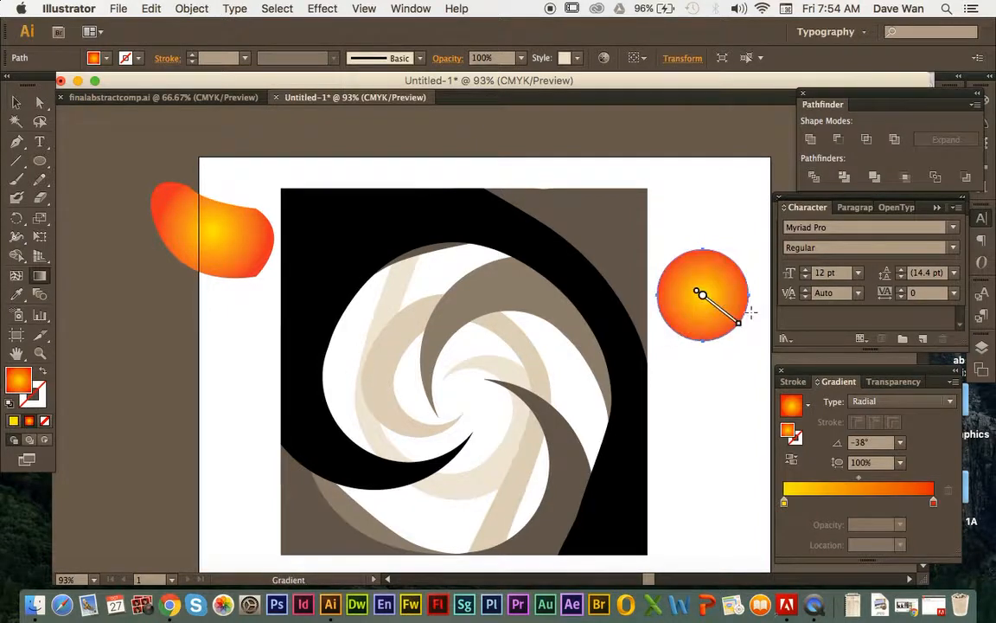
mouse_move(738, 330)
mouse_down()
mouse_move(684, 277)
mouse_move(692, 283)
mouse_up()
key(super+z)
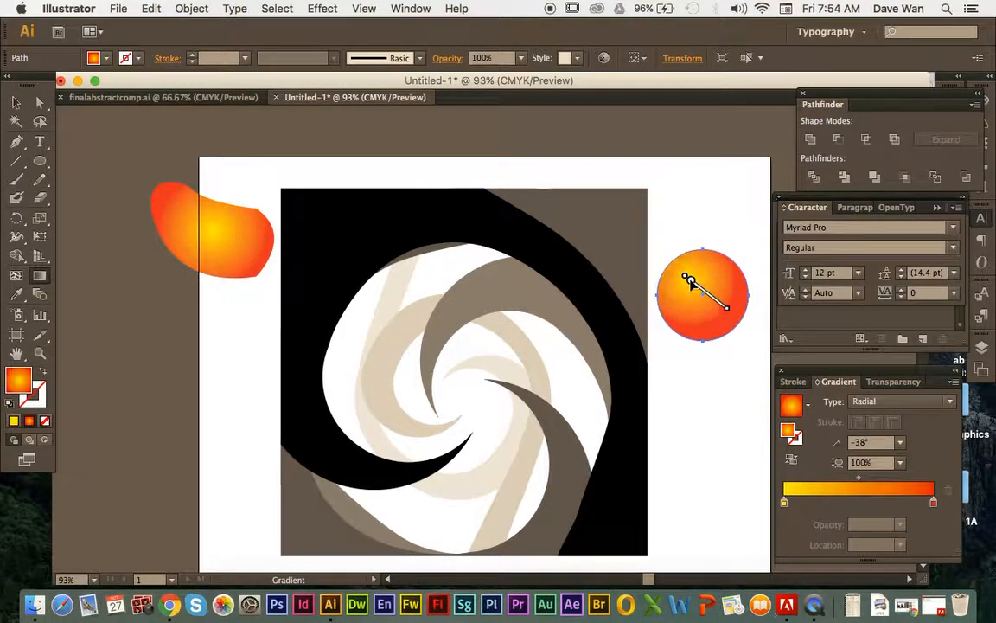
drag(728, 313, 694, 288)
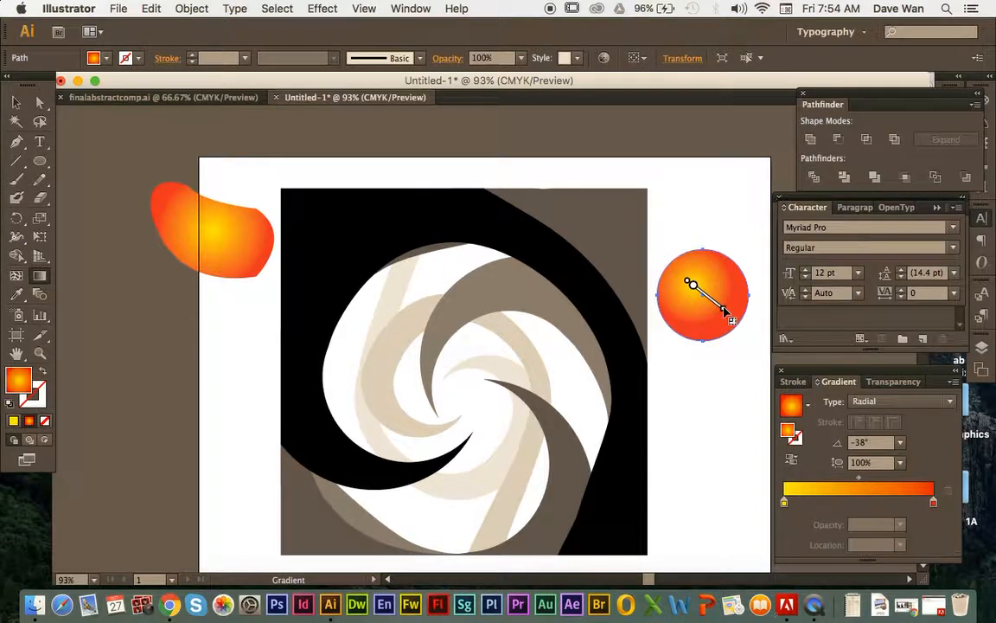
mouse_move(727, 315)
mouse_down()
mouse_move(738, 323)
mouse_move(725, 310)
mouse_up()
click(18, 102)
click(700, 216)
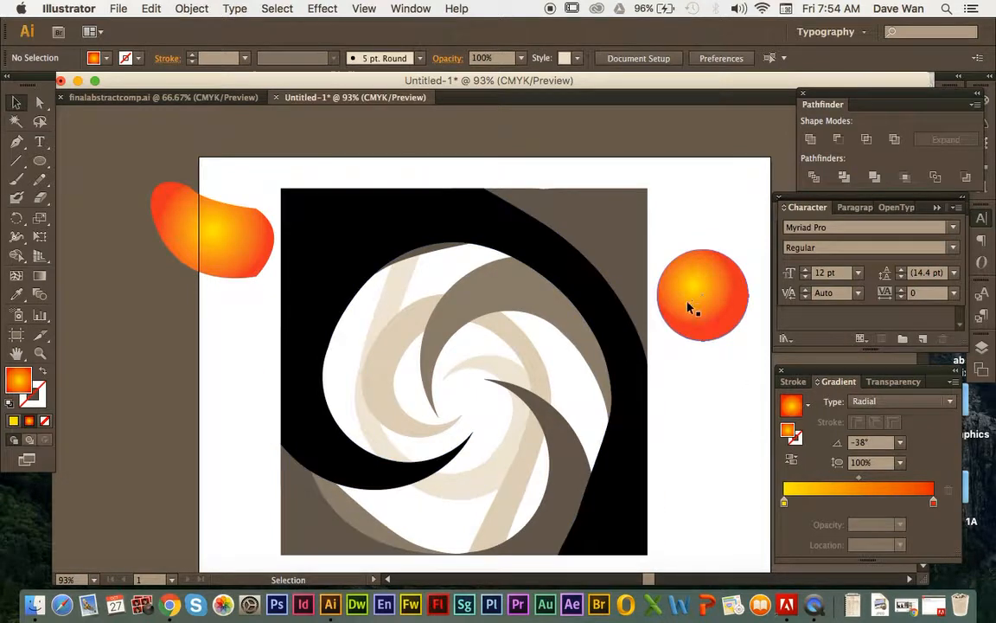
- Extend the radial gradient's end point to the circle's lower-right edge with the Gradient tool and deselect the circle
click(712, 315)
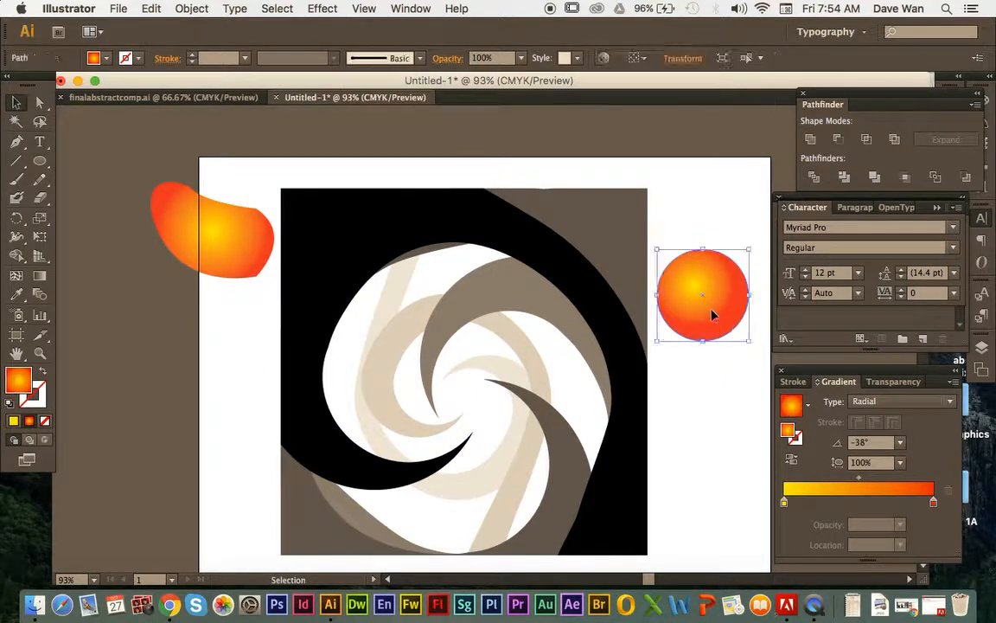
click(39, 276)
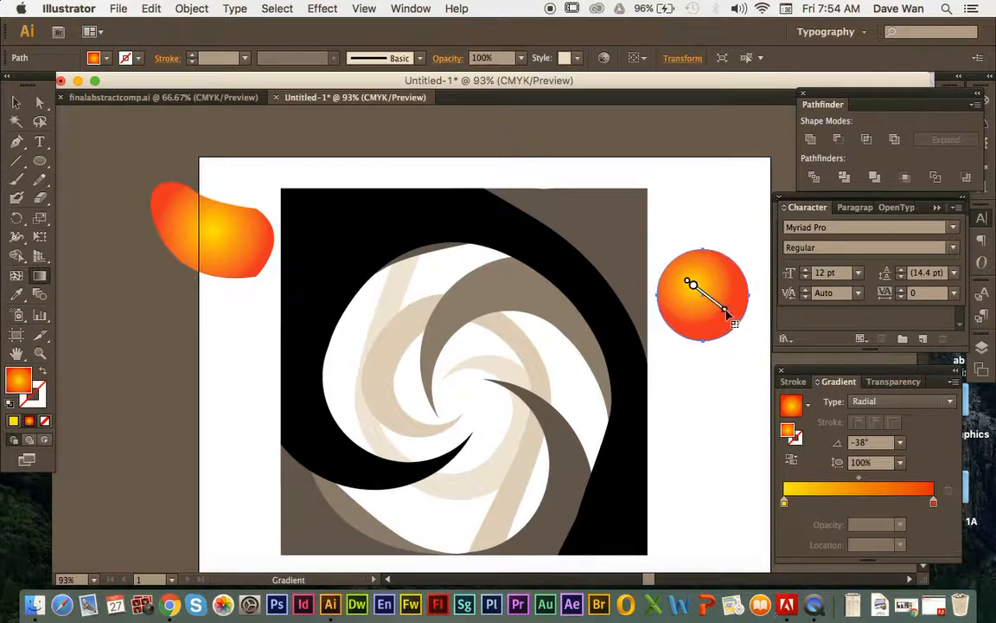
drag(726, 312, 742, 326)
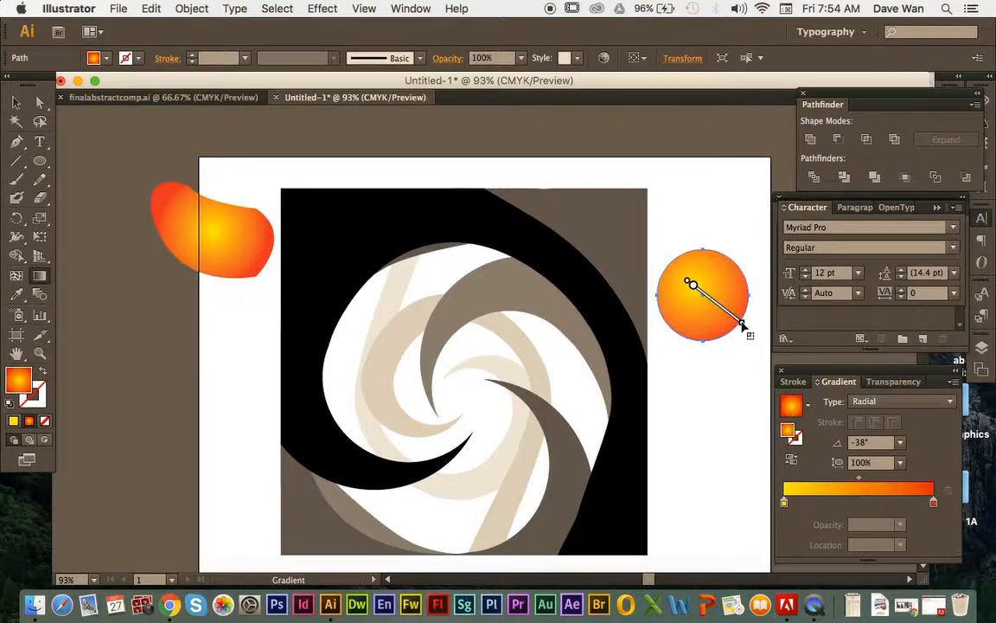
click(15, 101)
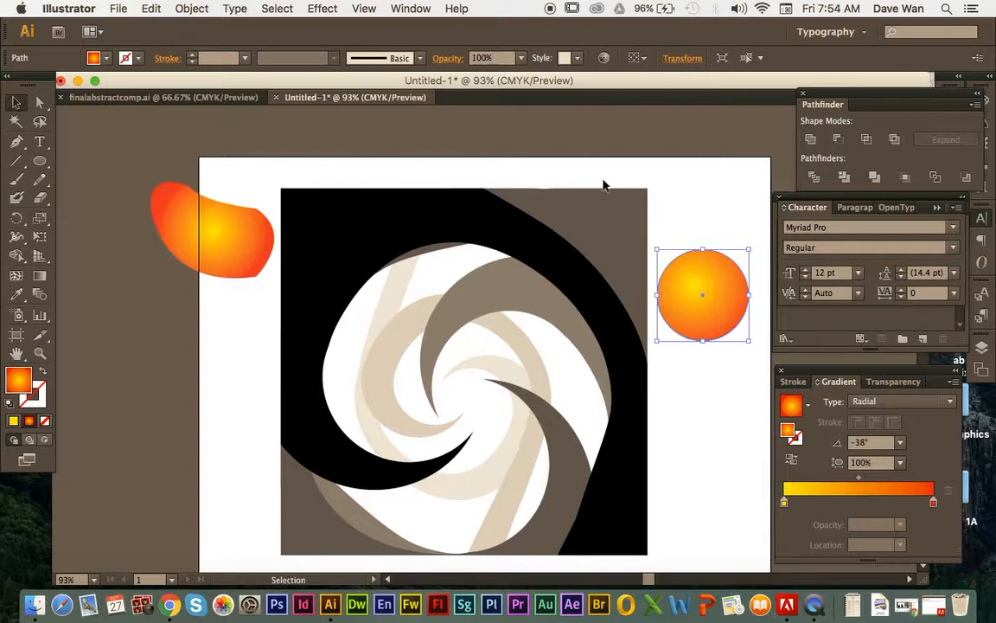
click(755, 221)
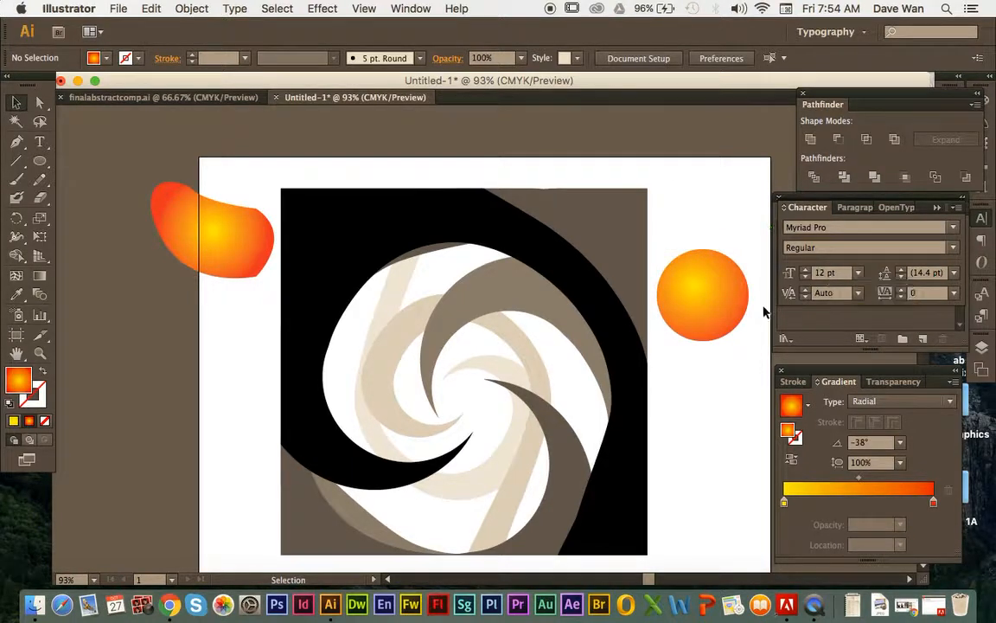
- Draw a second circle of similar size below the first one, using the same gradient fill
click(40, 161)
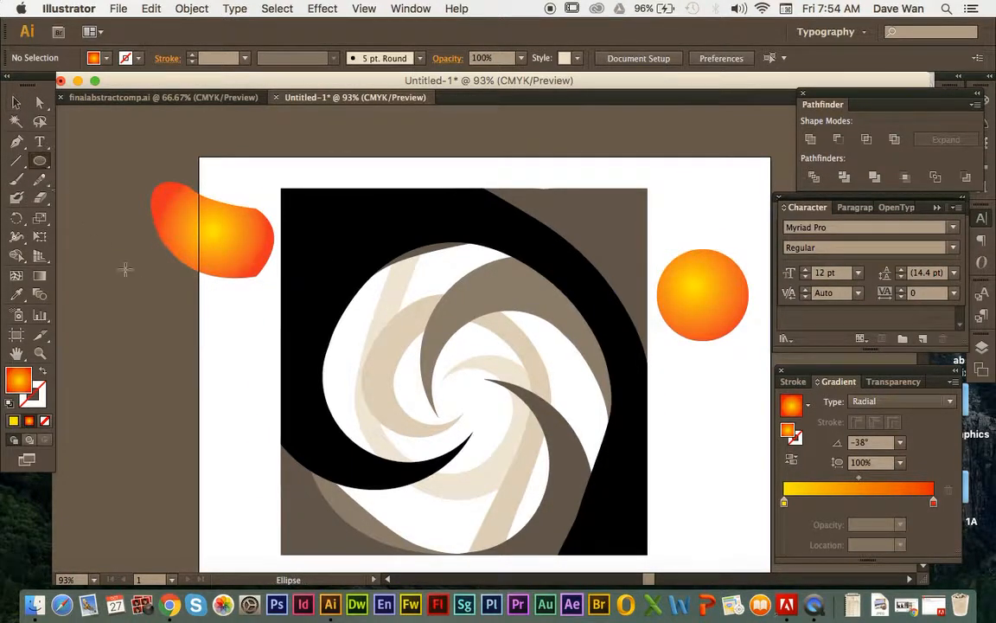
drag(687, 379, 777, 472)
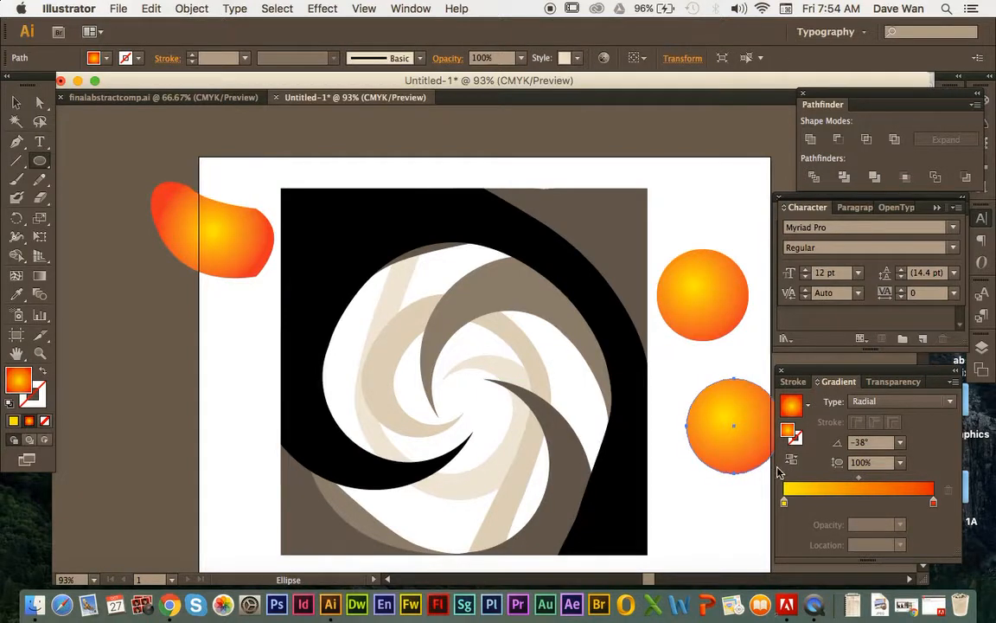
click(16, 103)
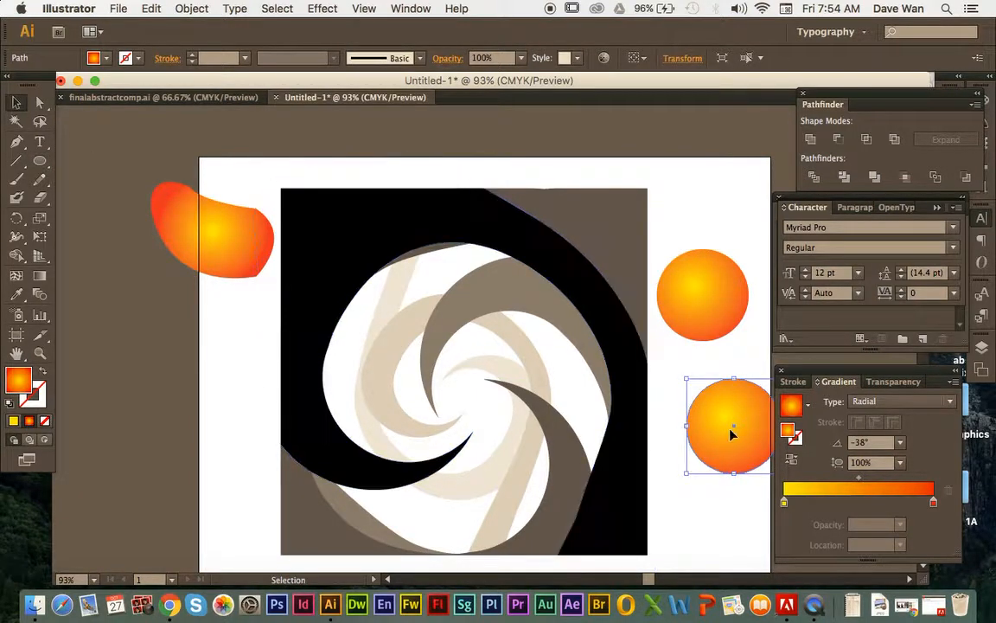
- Place the second circle directly beneath the first and pull its radial gradient's red stop inward with the Gradient tool
drag(729, 432, 704, 411)
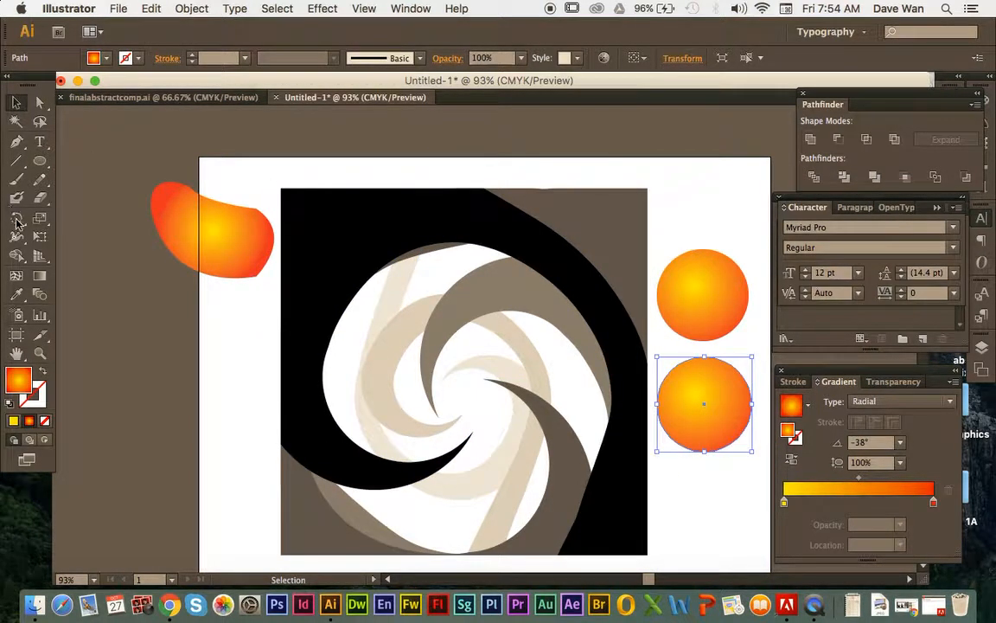
click(39, 275)
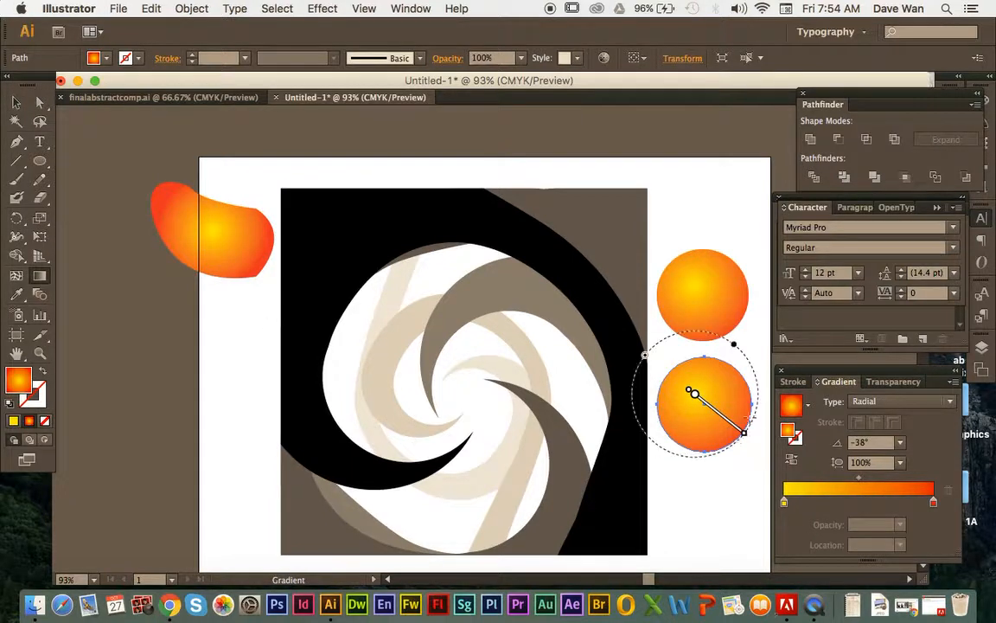
drag(691, 392, 710, 414)
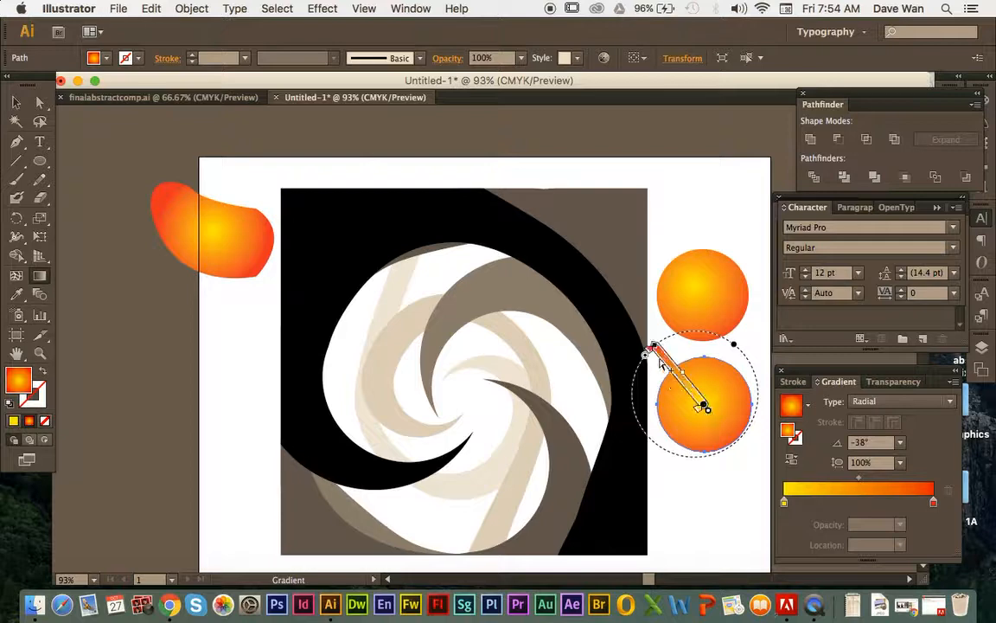
drag(652, 350, 671, 375)
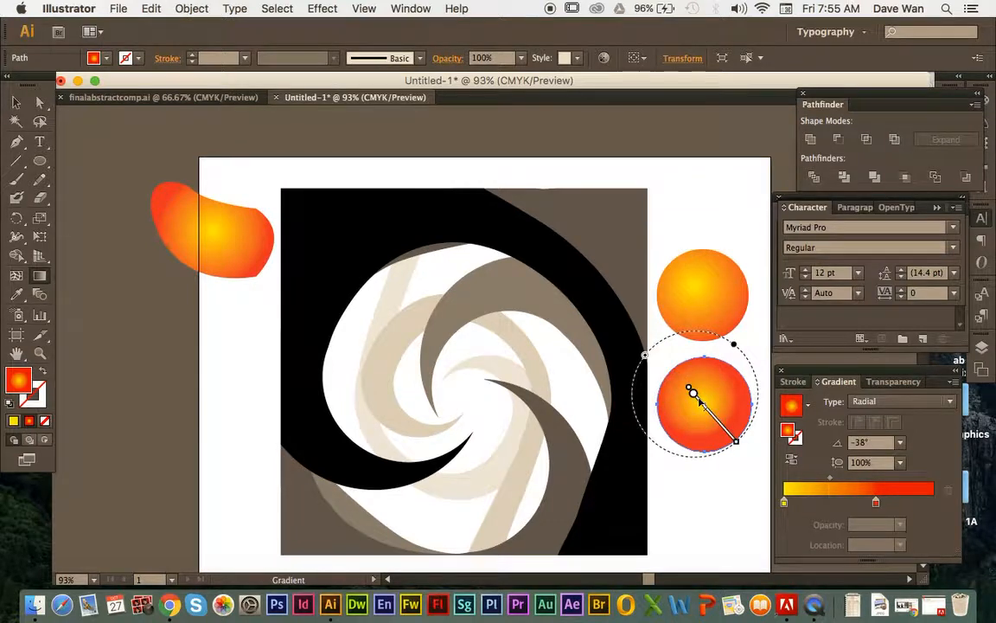
- Reposition the lower circle's radial gradient centre slightly up and left of its middle with the Gradient tool and deselect the circle
click(704, 403)
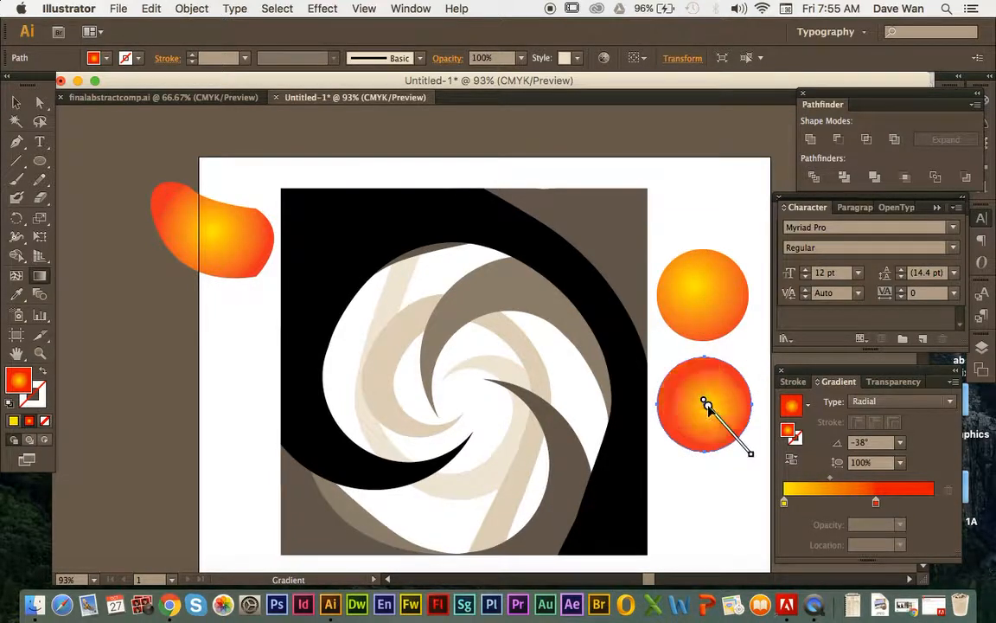
drag(706, 403, 698, 398)
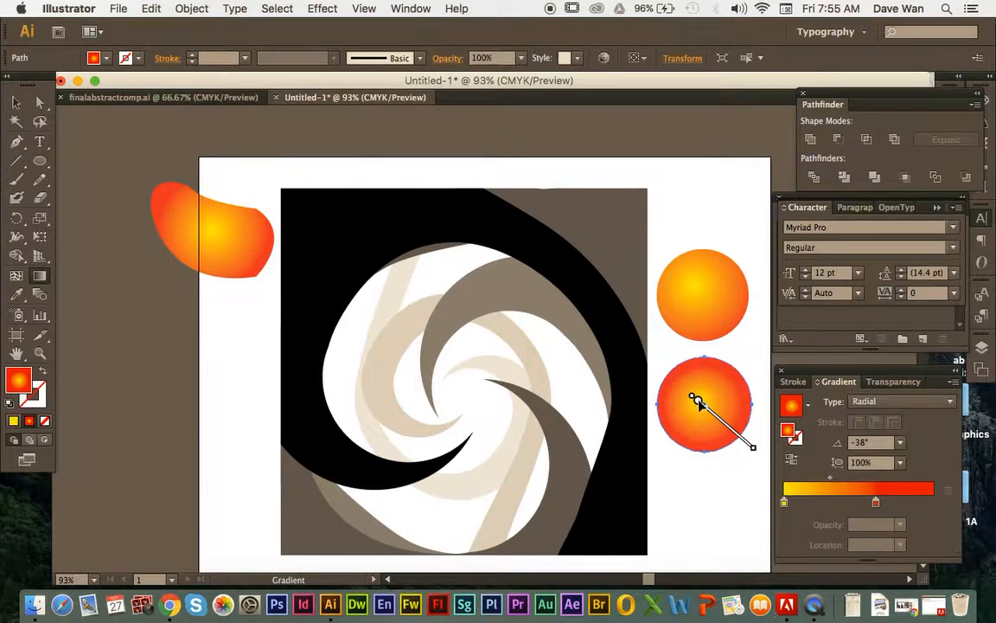
drag(733, 478, 745, 477)
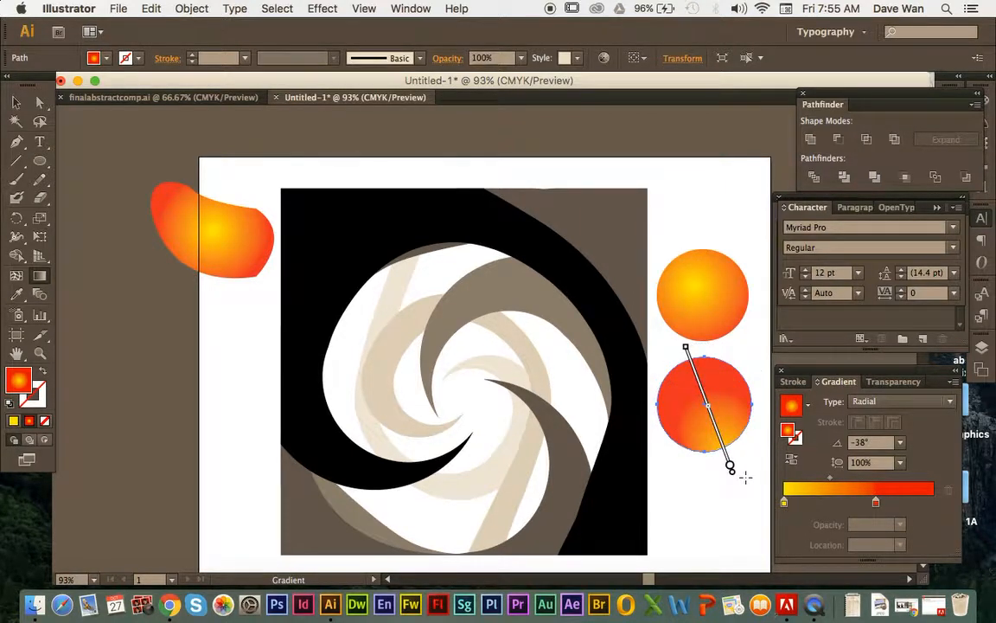
drag(698, 397, 755, 445)
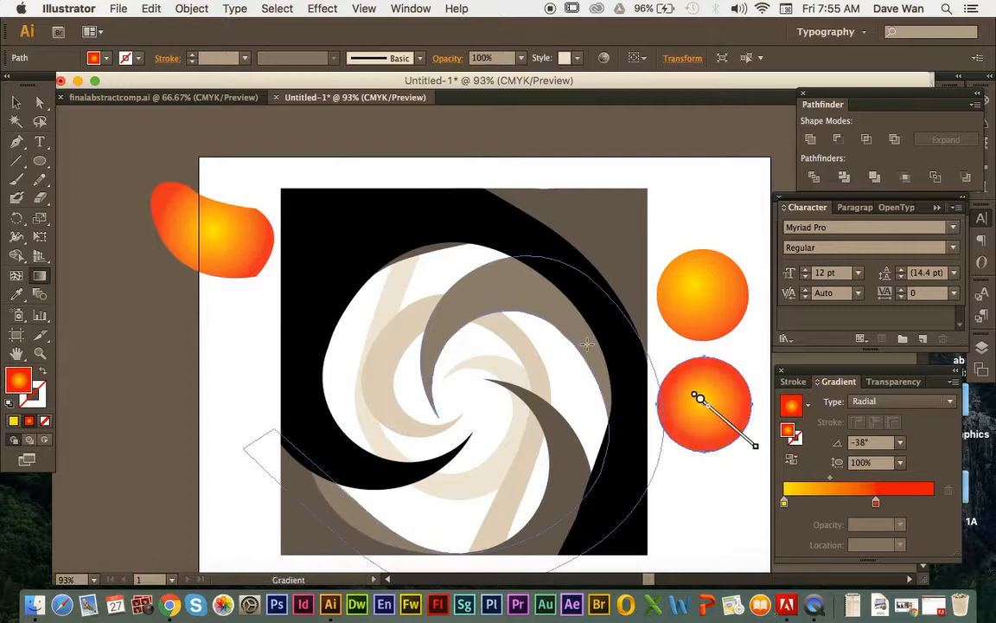
click(16, 103)
click(723, 485)
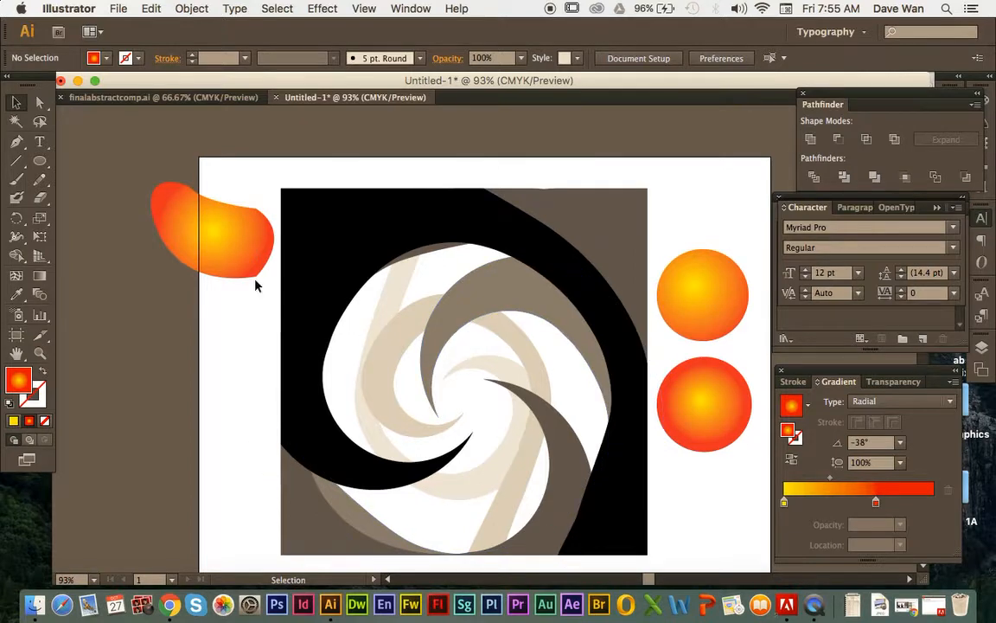
- Draw a small five-pointed star on the upper circle and fill it with black
drag(40, 161, 106, 236)
mouse_move(694, 283)
mouse_down()
mouse_move(709, 311)
mouse_move(705, 297)
mouse_up()
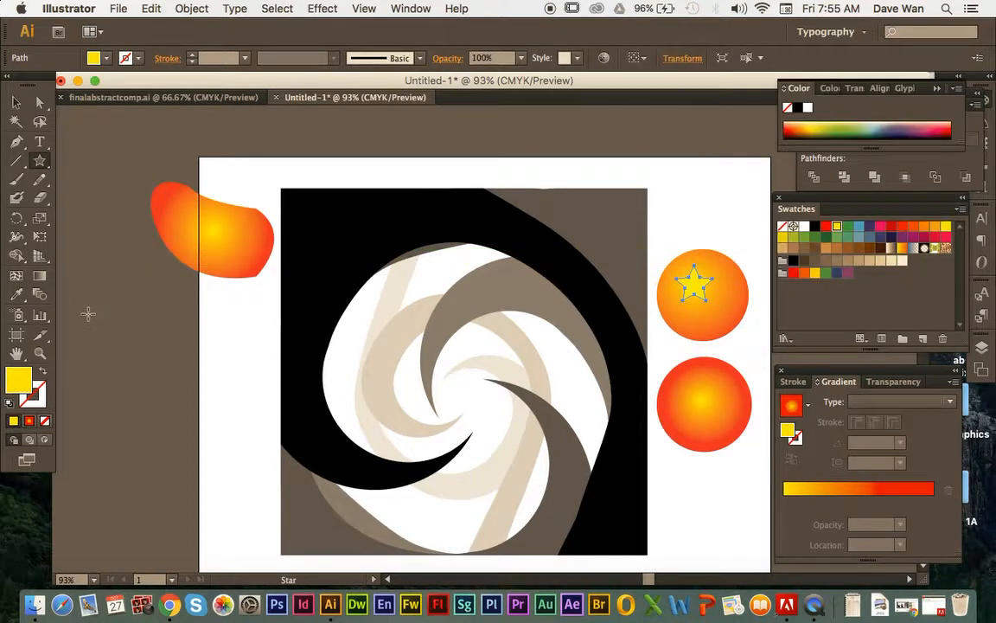
double_click(19, 388)
text(000000)
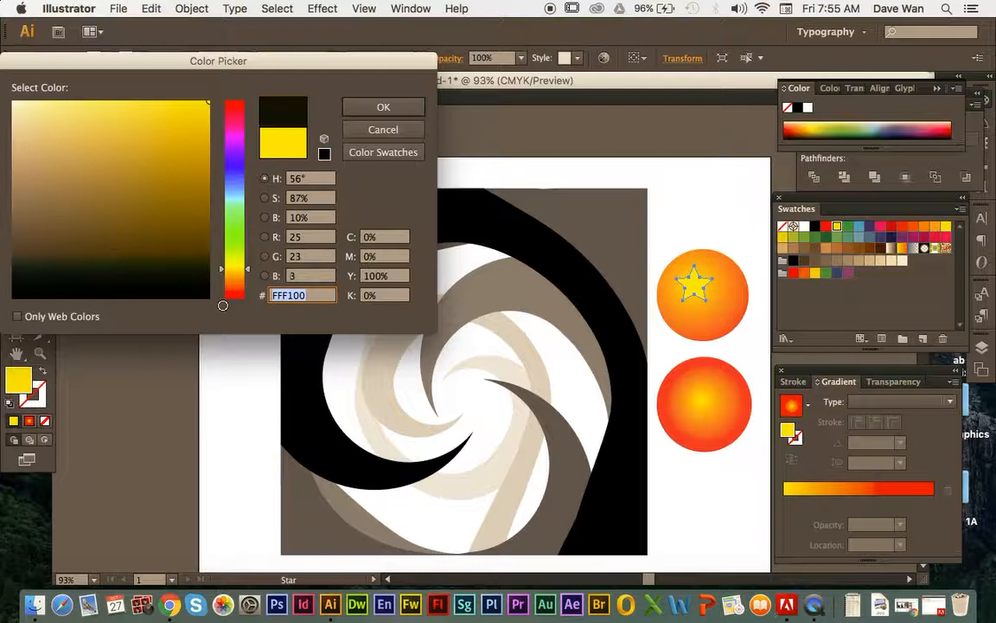
click(382, 106)
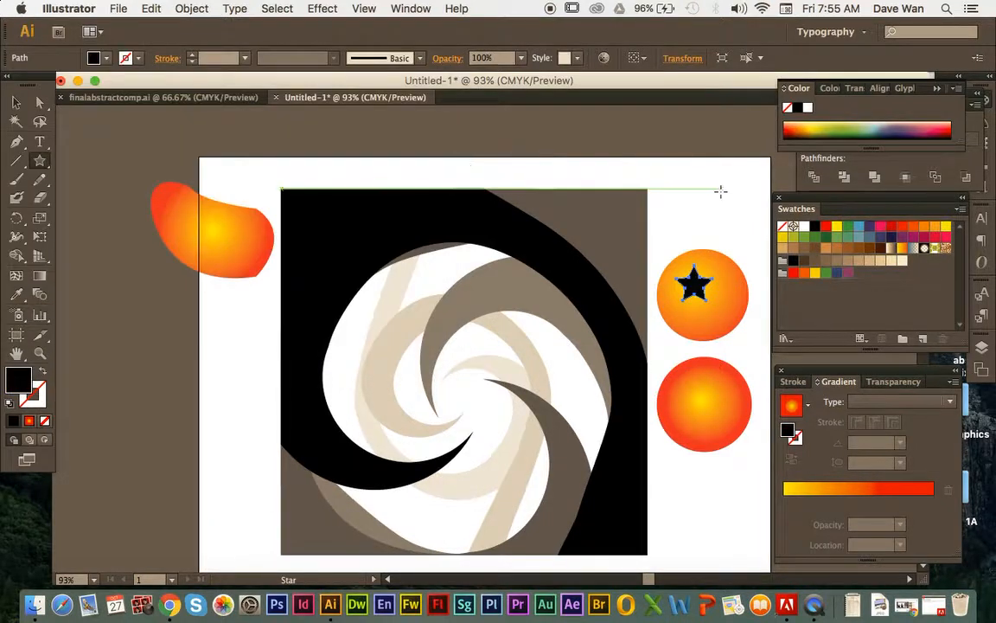
- Move the black star to the middle of the upper circle and deselect it
click(16, 102)
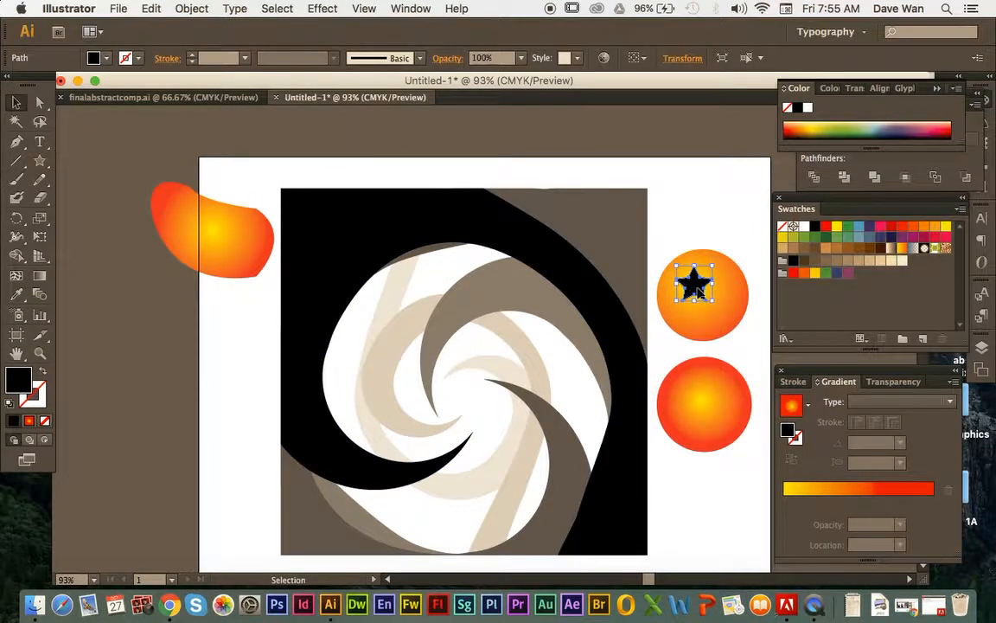
drag(691, 281, 702, 296)
click(702, 229)
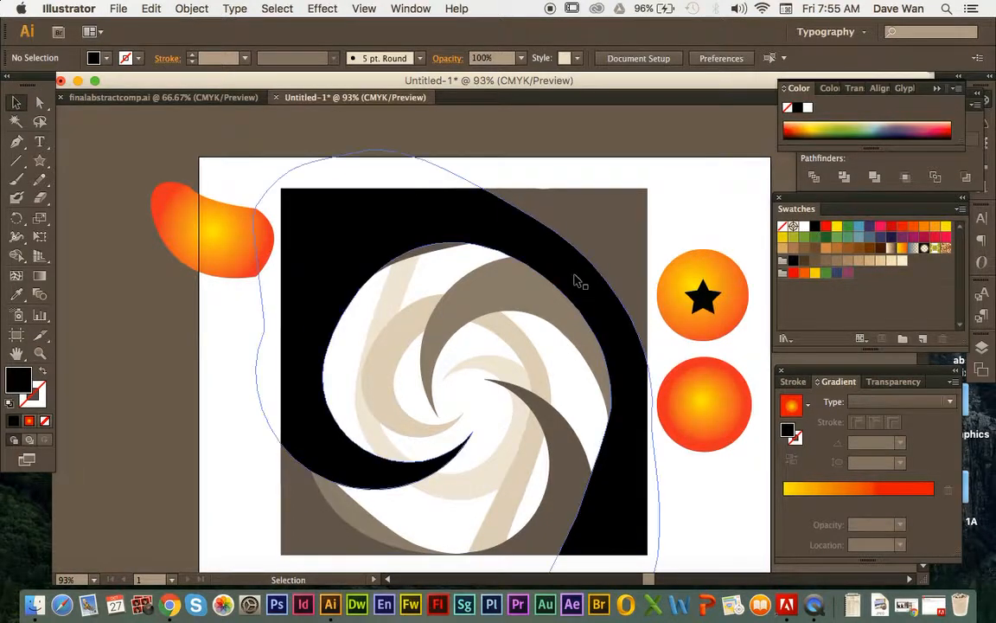
- Delete the two circles with the star and the curved gradient shape beside the composition
drag(657, 225, 751, 437)
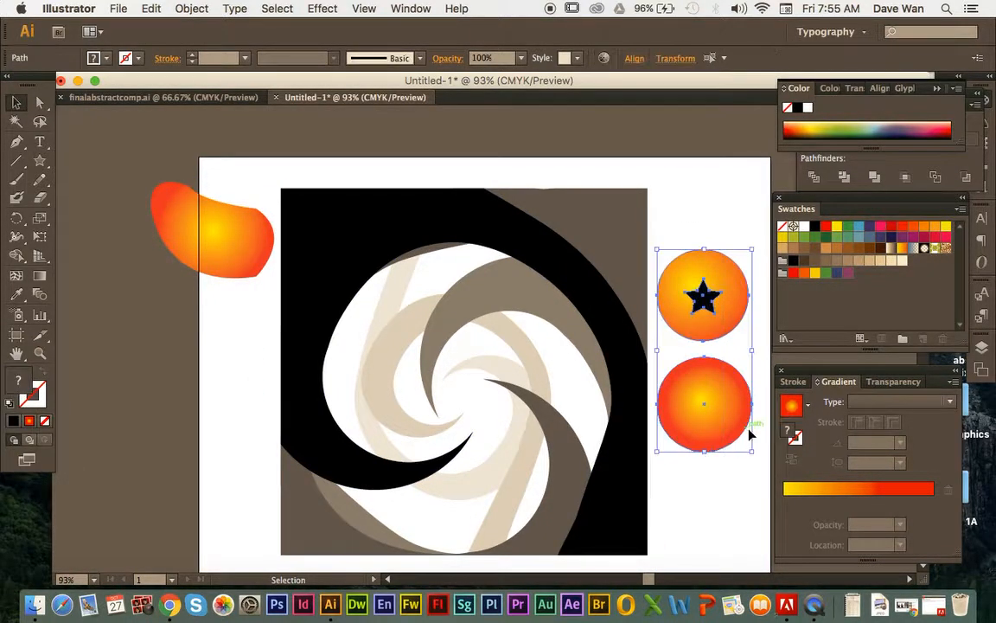
key(Delete)
drag(138, 188, 245, 314)
key(Delete)
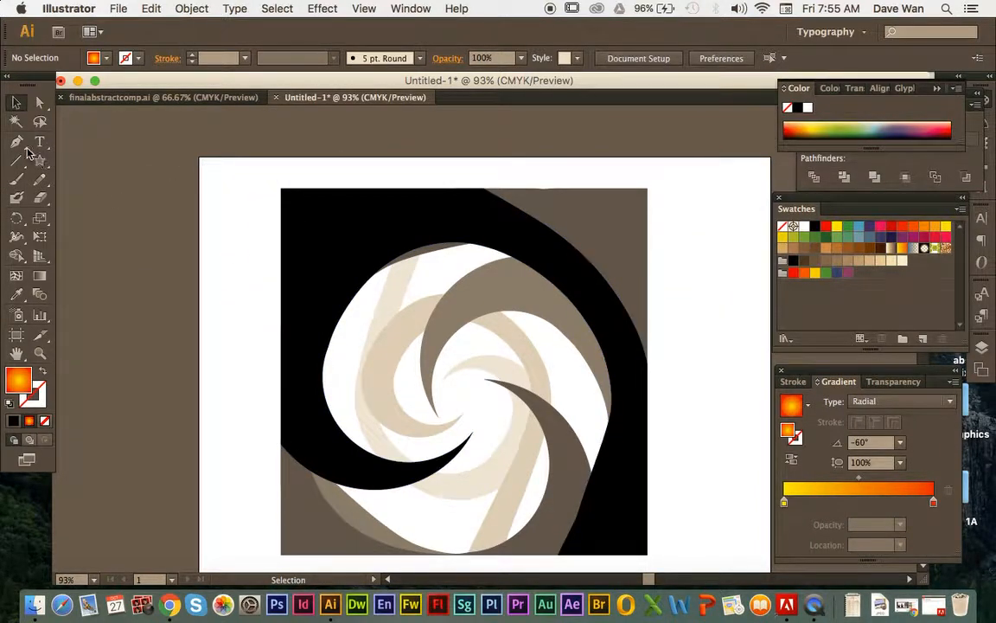
- Draw a square with the radial gradient fill over the whole composition frame, send it to the back, and deselect it
drag(39, 160, 69, 162)
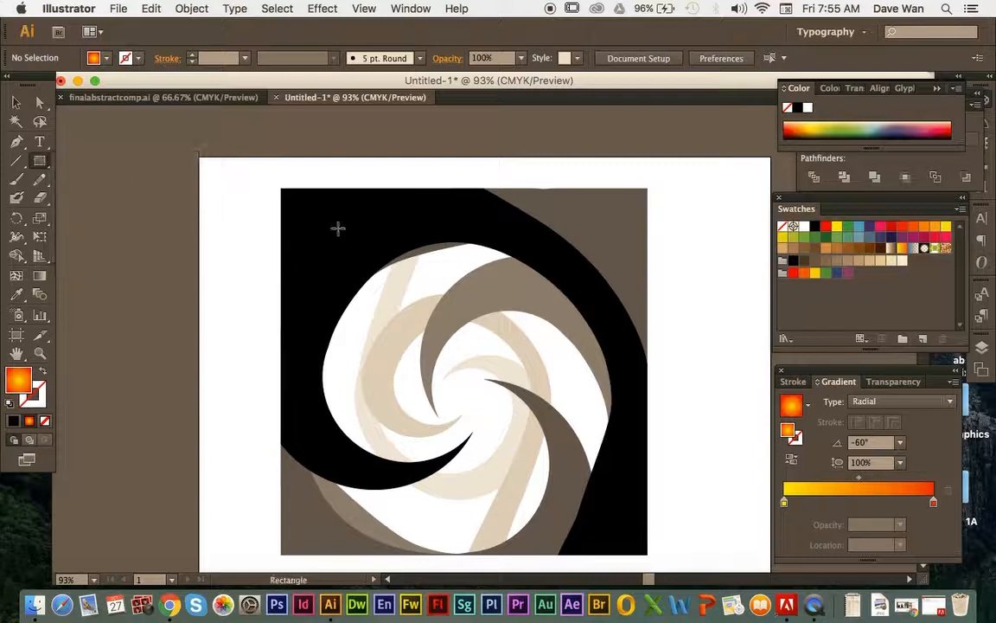
drag(281, 188, 647, 554)
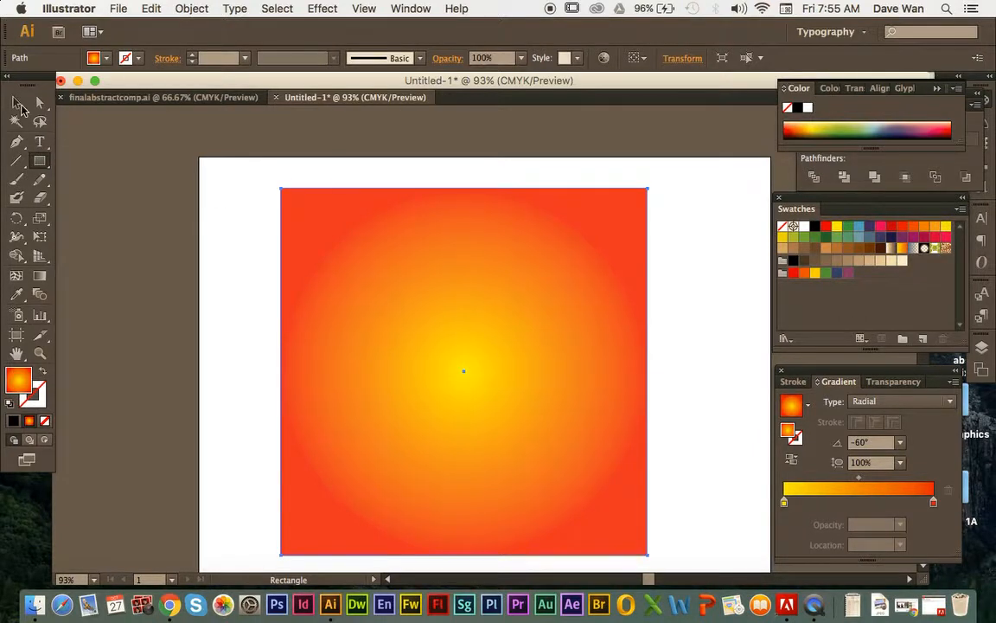
click(17, 103)
right_click(472, 333)
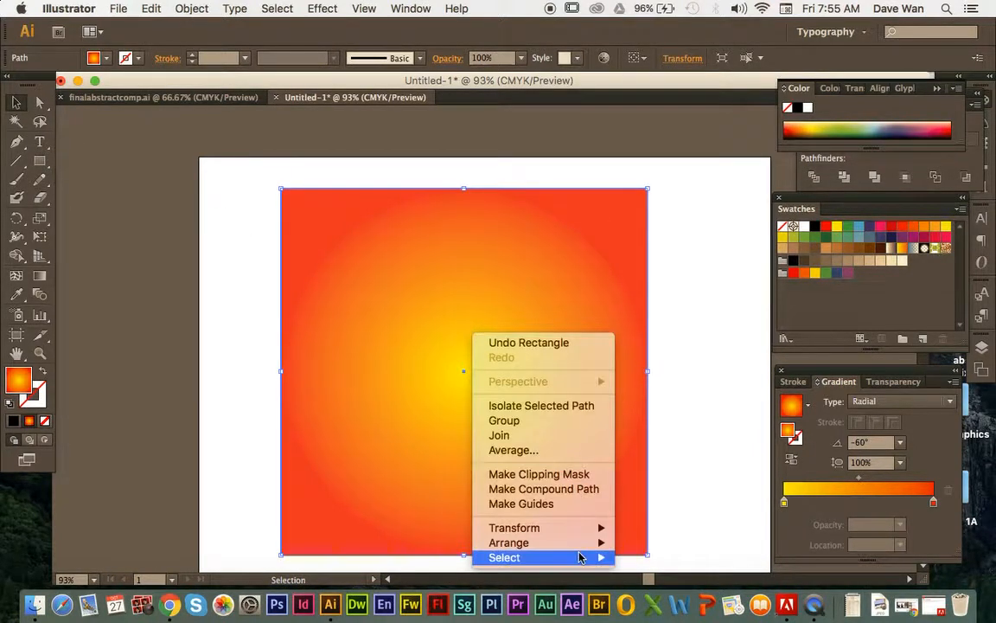
mouse_move(583, 542)
click(674, 552)
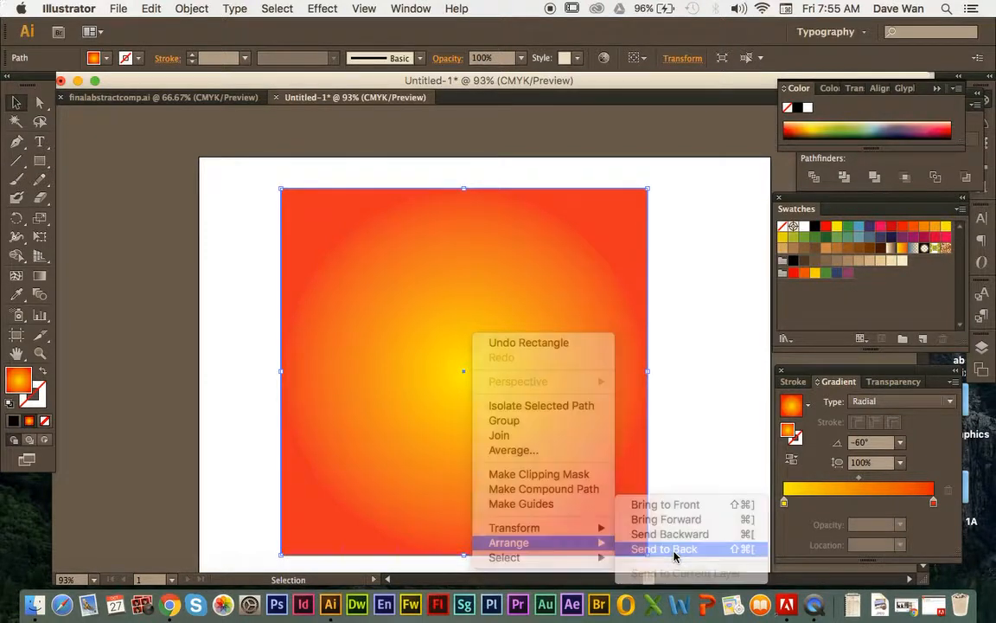
click(713, 502)
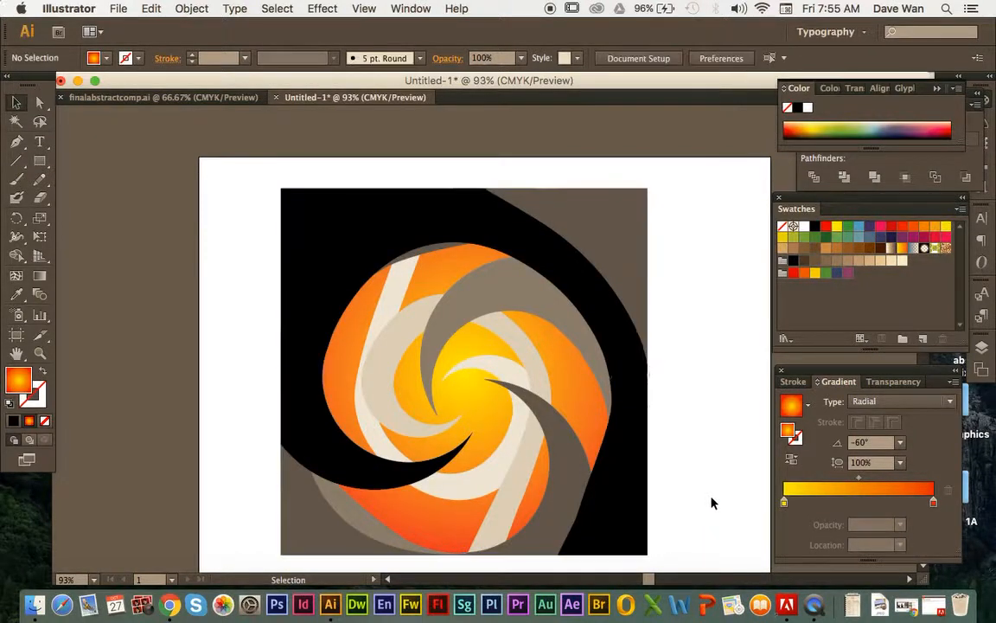
- Release the clipping mask on the artwork in finalabstractcomp.ai and deselect everything
click(201, 98)
click(331, 99)
click(217, 99)
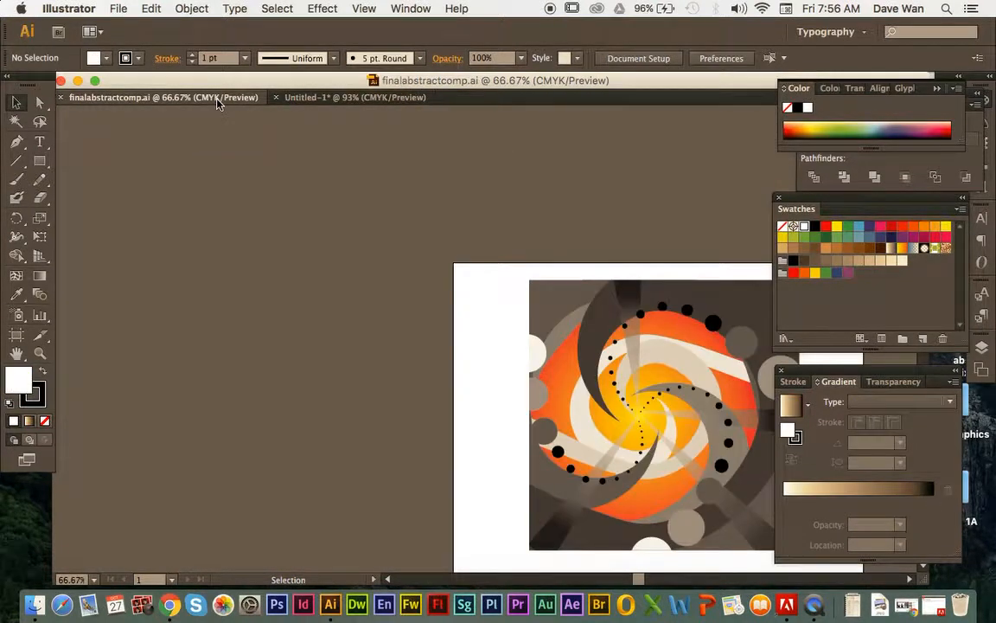
click(553, 389)
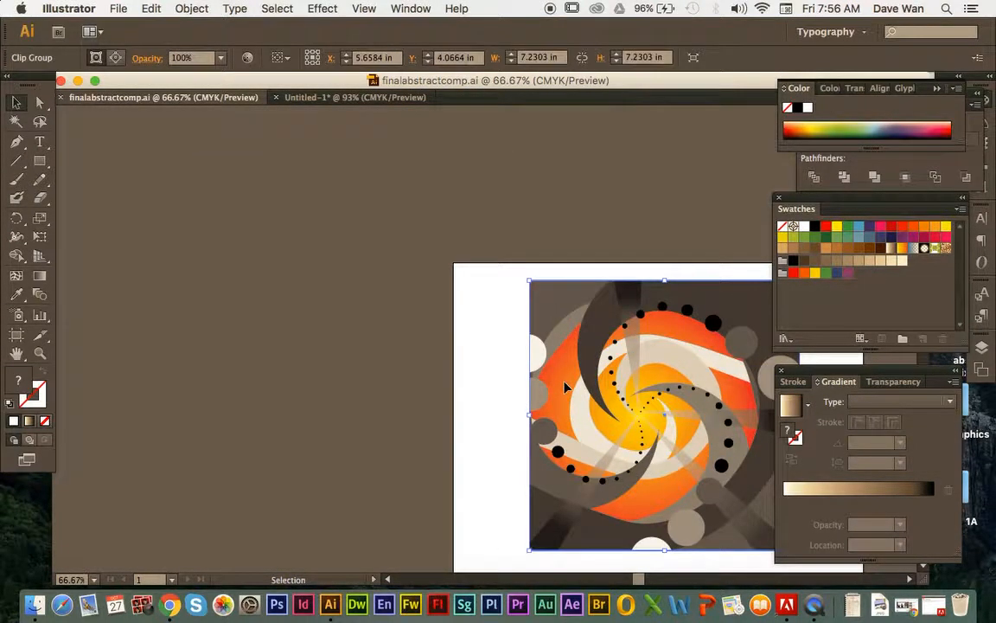
right_click(607, 430)
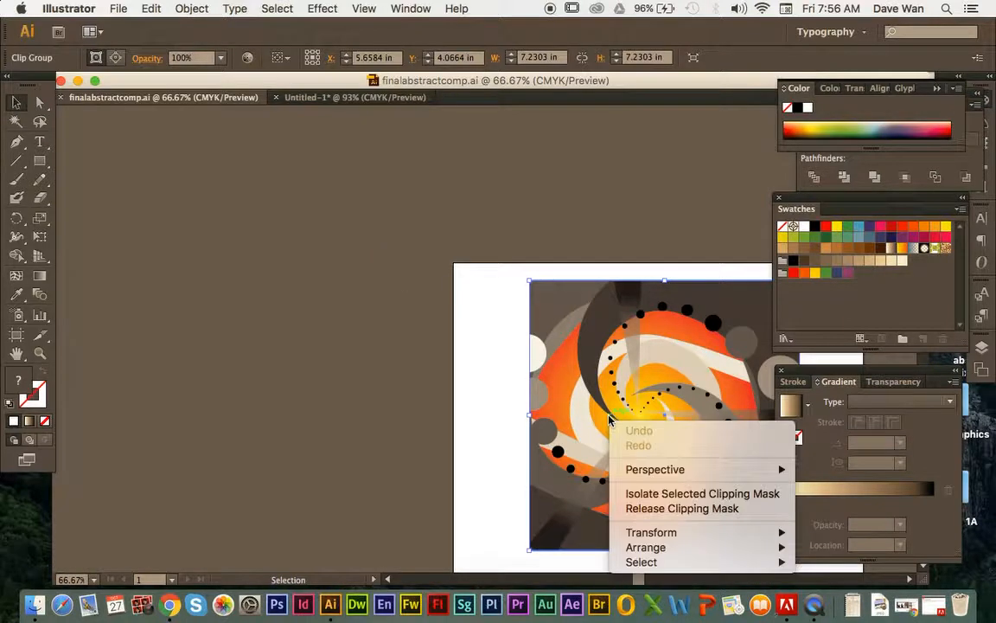
click(653, 506)
click(438, 367)
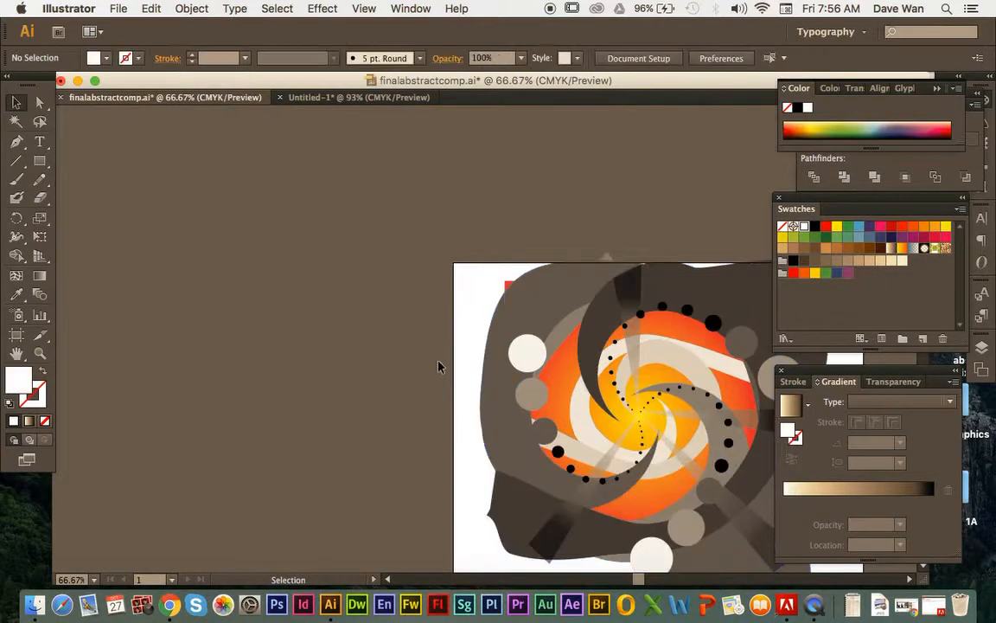
- Select the gradient square behind the finished artwork and compare it with the background gradient in Untitled-1
click(565, 381)
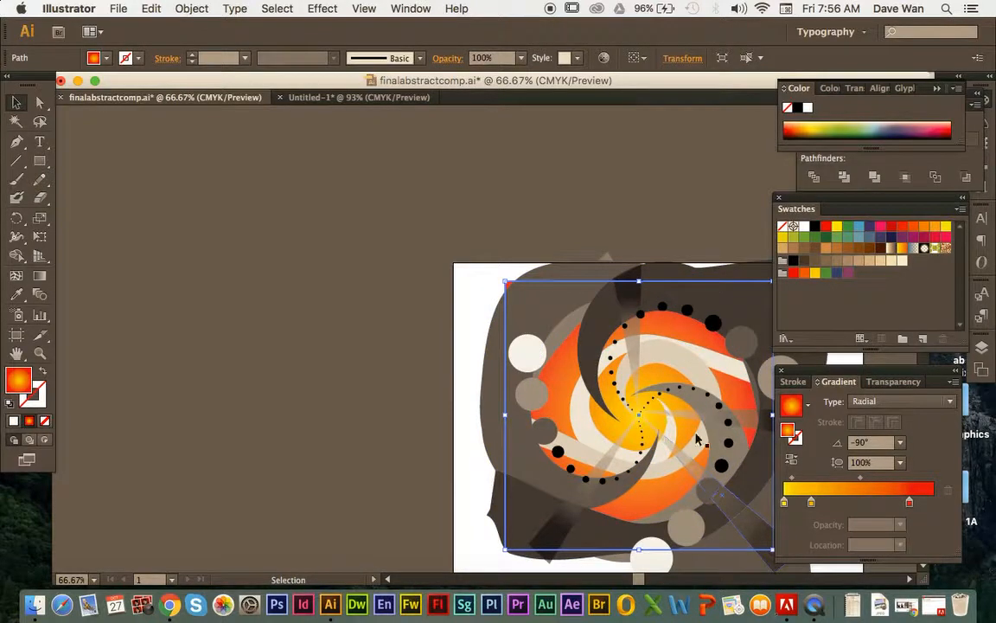
click(362, 97)
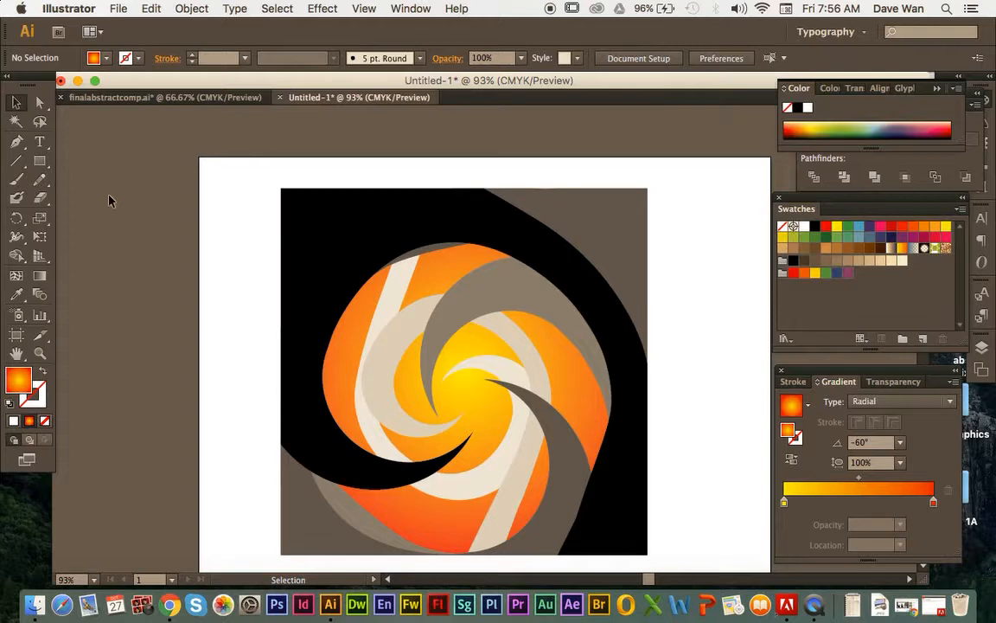
click(168, 97)
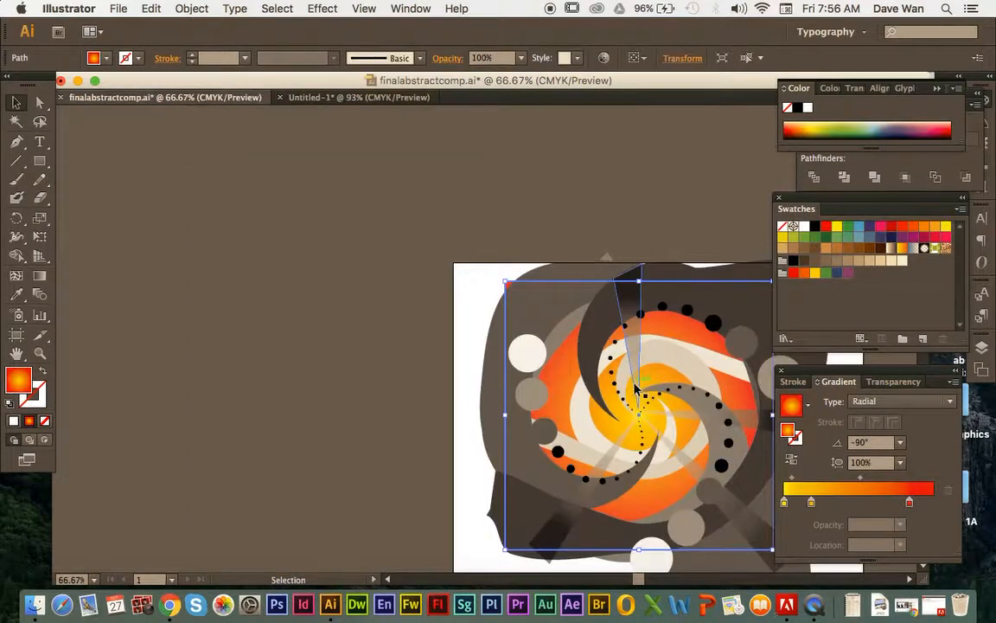
- Try to make a clipping mask with only the gradient square selected
drag(641, 421, 630, 415)
right_click(599, 351)
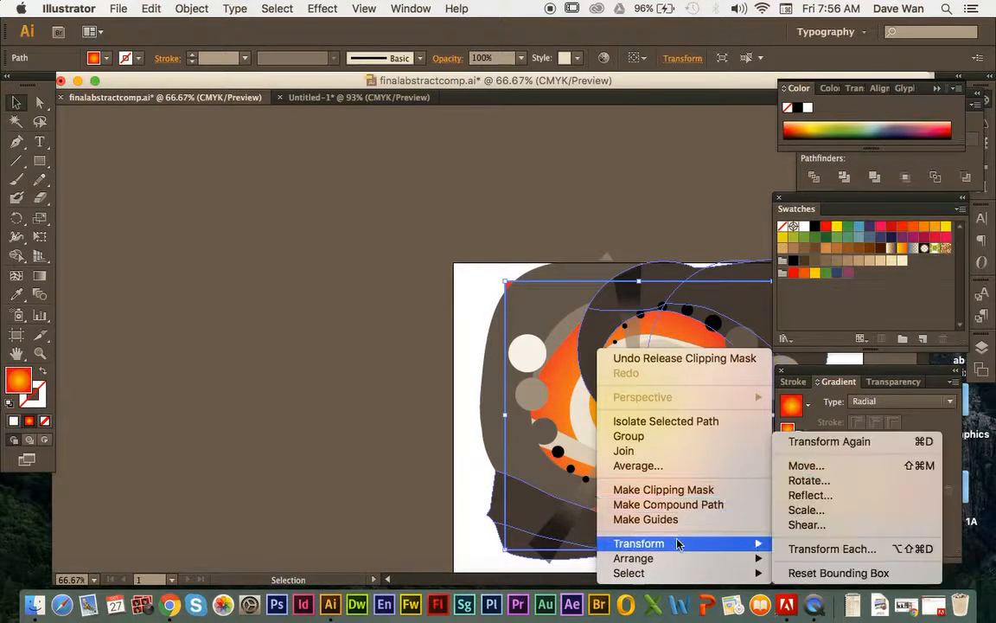
click(684, 490)
key(Return)
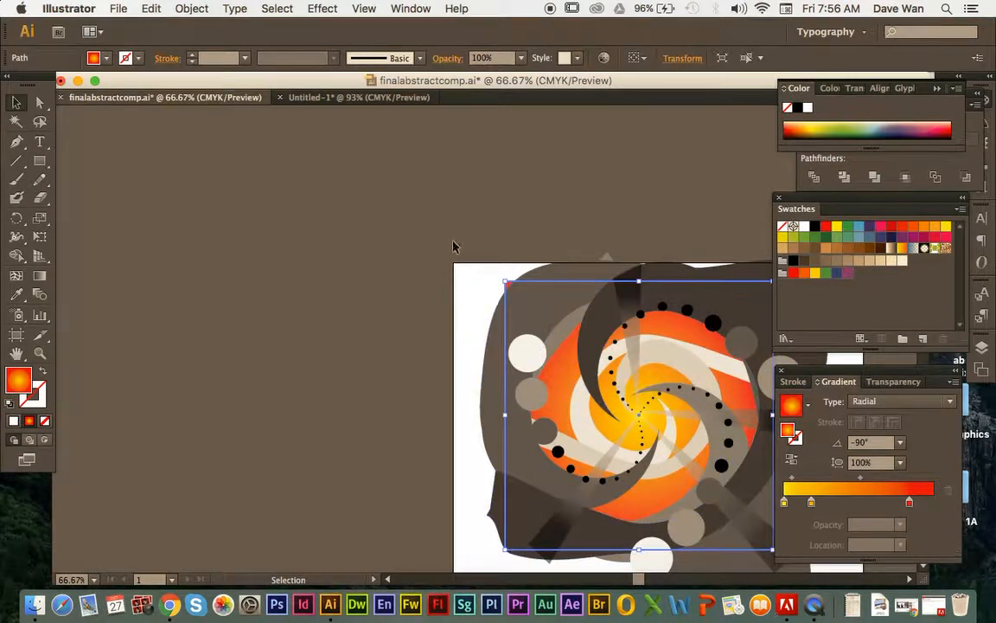
- Select all the artwork in finalabstractcomp.ai, make a clipping mask from it, and deselect it
scroll(452, 247, down, 5)
key(super+a)
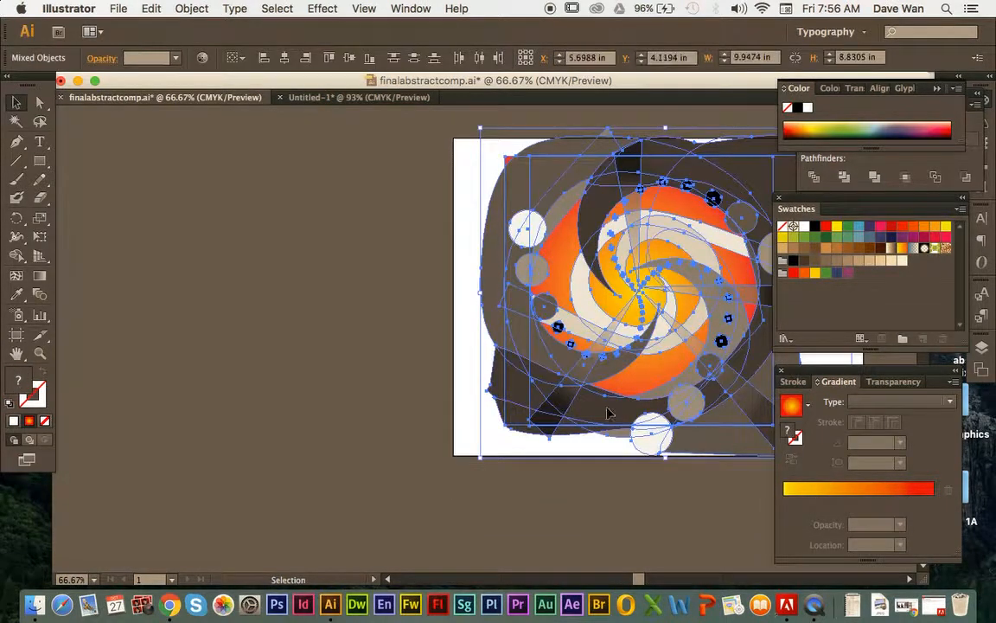
right_click(597, 336)
click(662, 418)
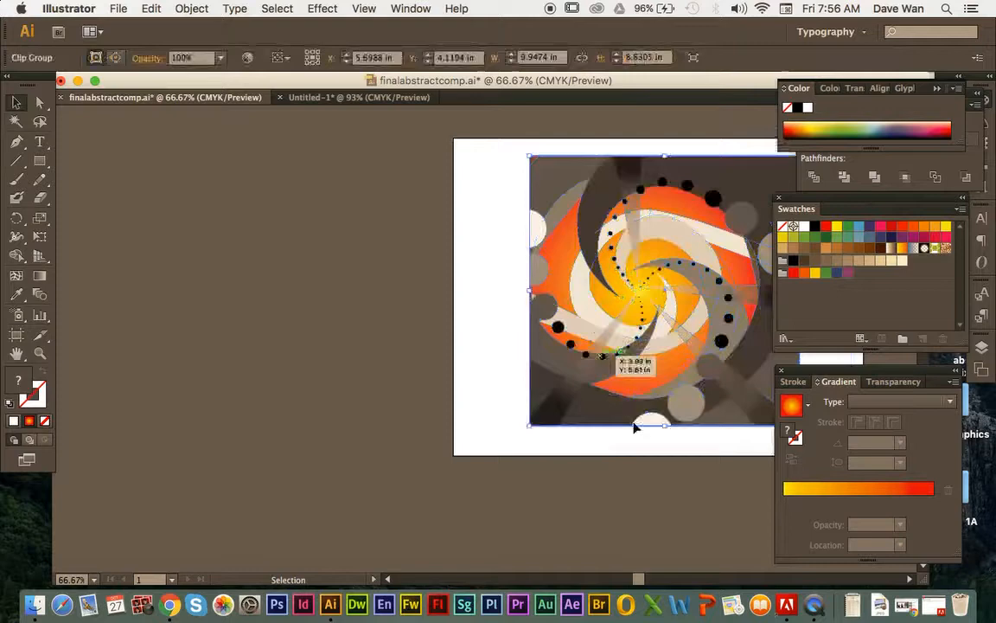
click(451, 370)
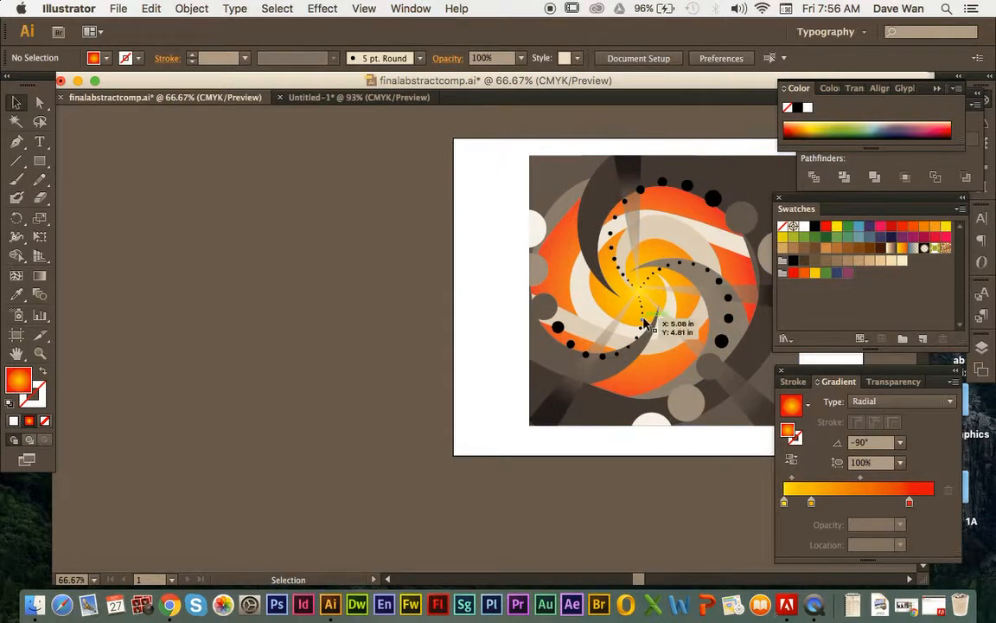
- Draw a triangular ray with the Pen tool in Untitled-1, from the spiral's centre to the square's upper edge, about 1.66 in wide there
click(316, 97)
click(19, 143)
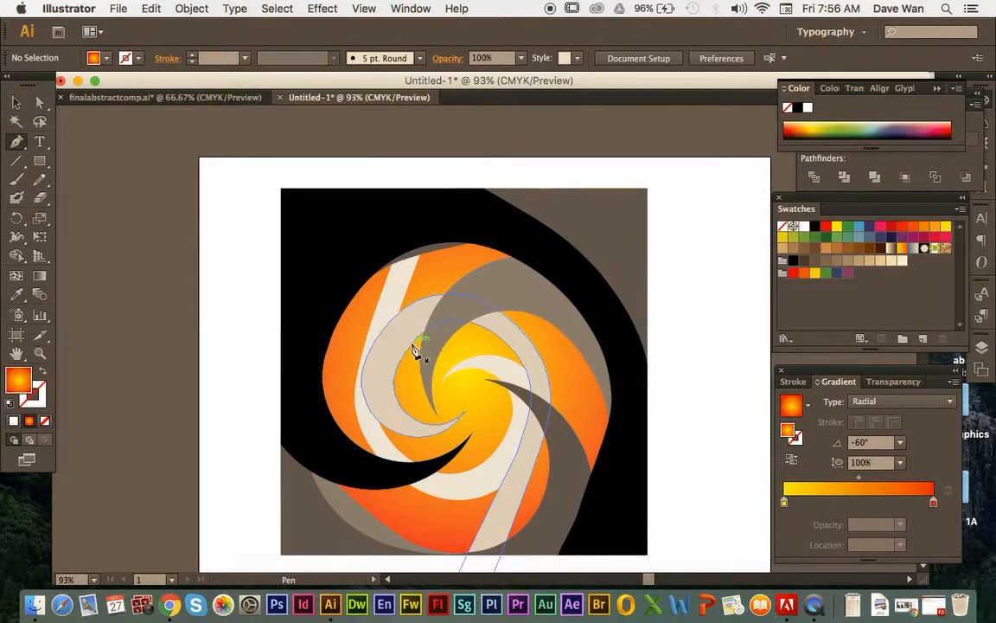
drag(459, 400, 446, 194)
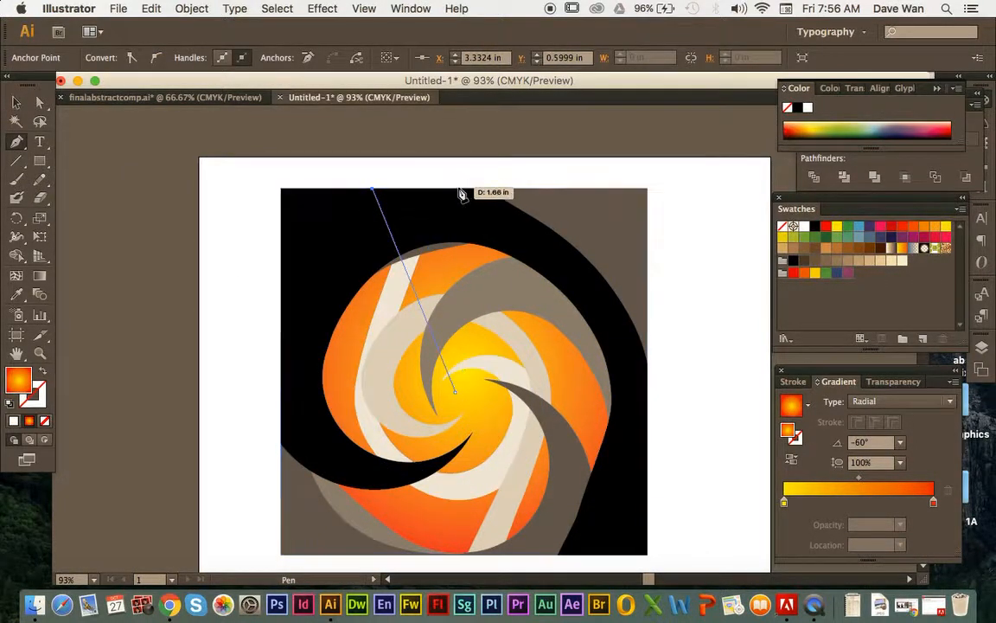
click(458, 189)
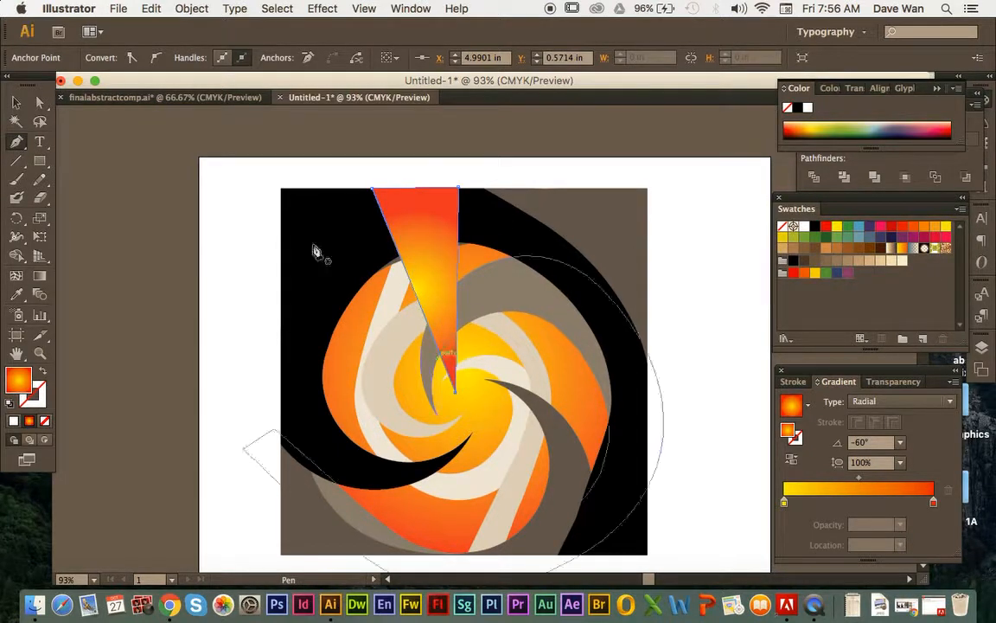
- Recolour the new ray's gradient so it runs from the lightest cream swatch at the first stop to black at the last stop
click(16, 104)
click(439, 245)
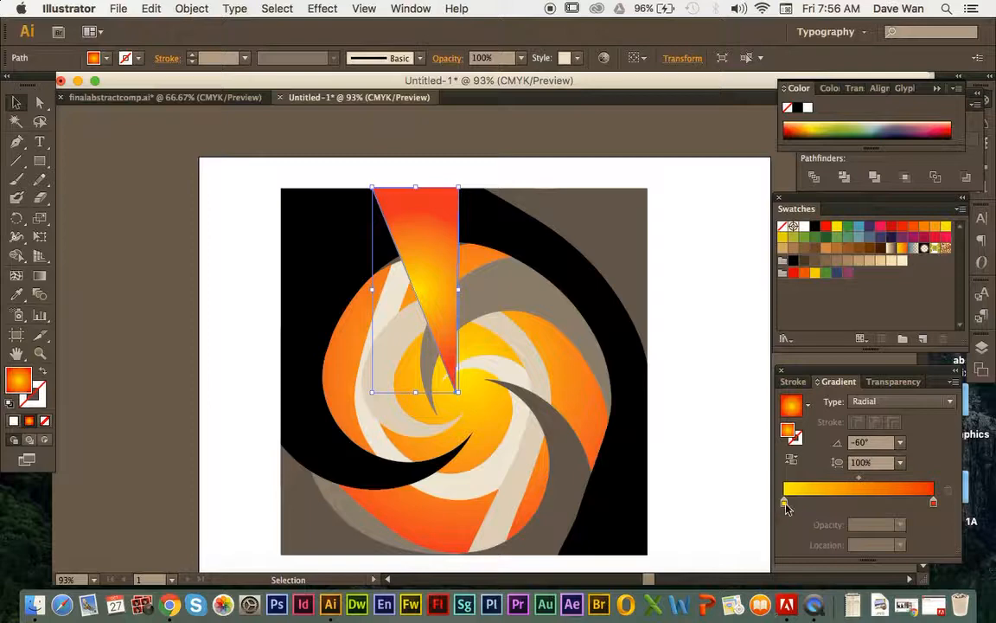
double_click(784, 503)
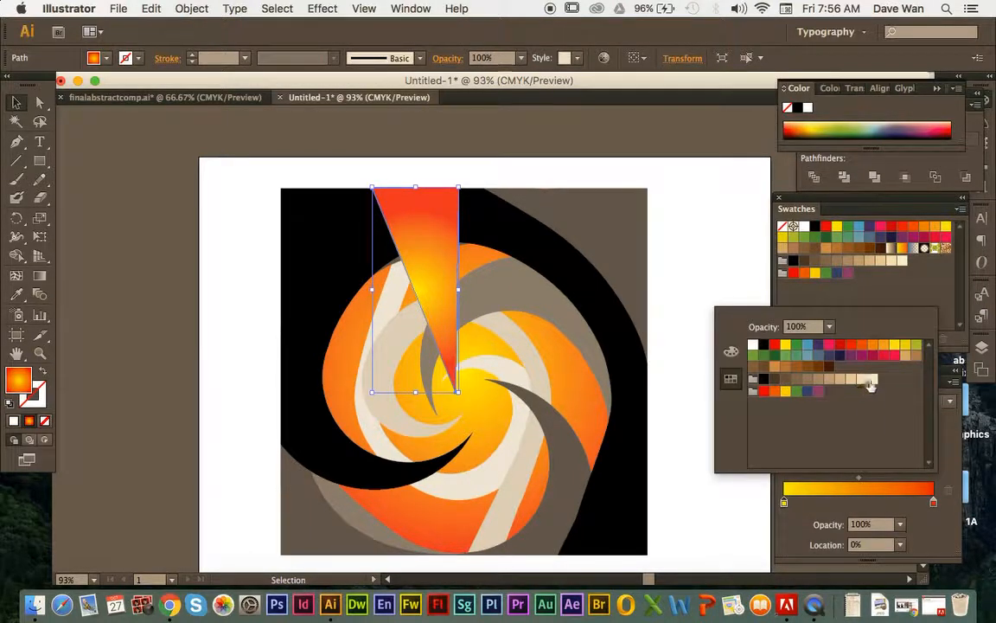
click(870, 380)
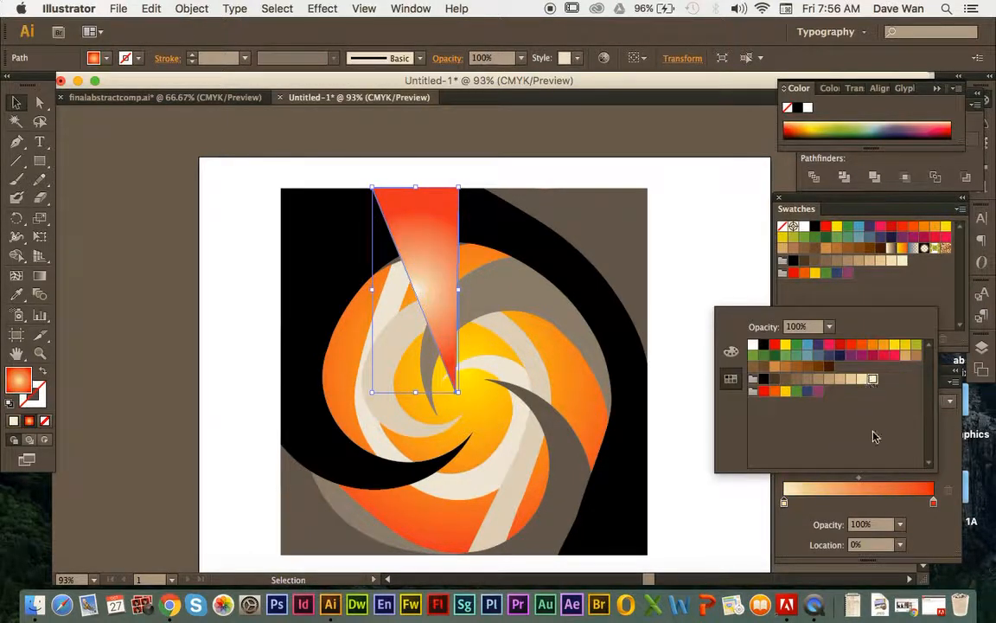
click(763, 346)
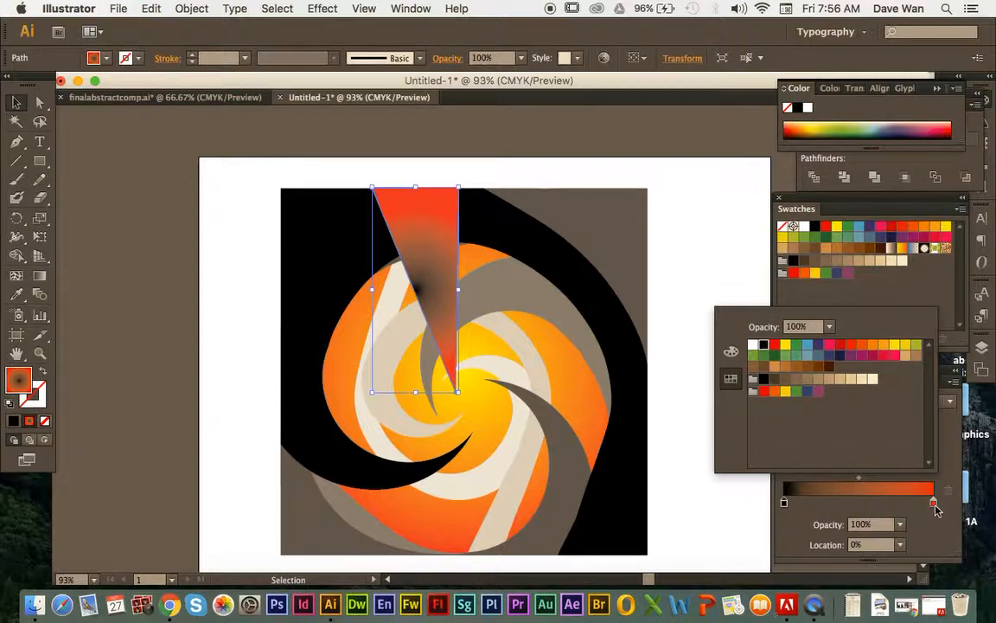
click(870, 380)
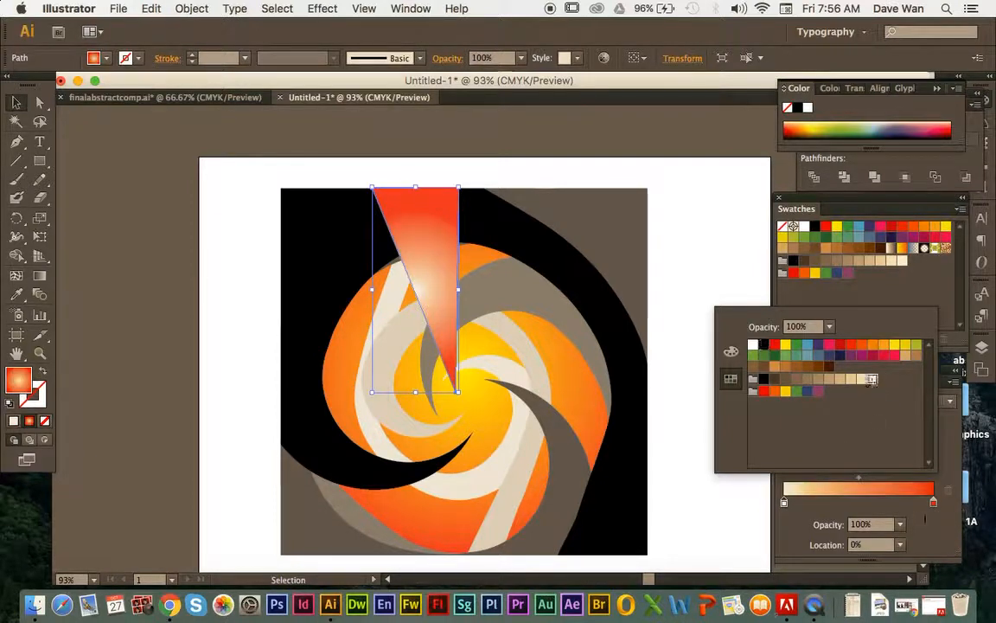
double_click(934, 504)
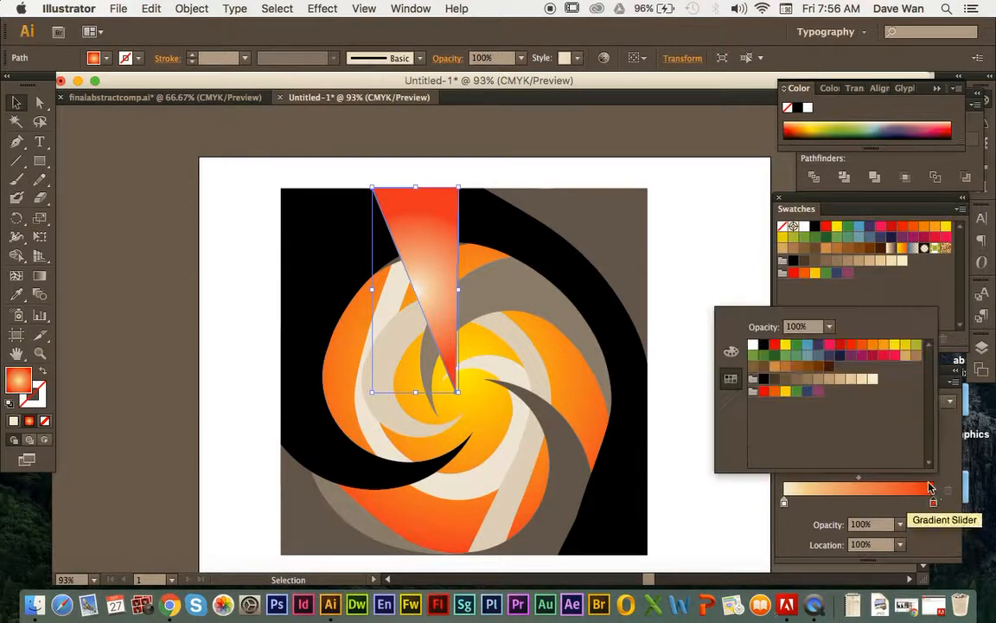
click(765, 348)
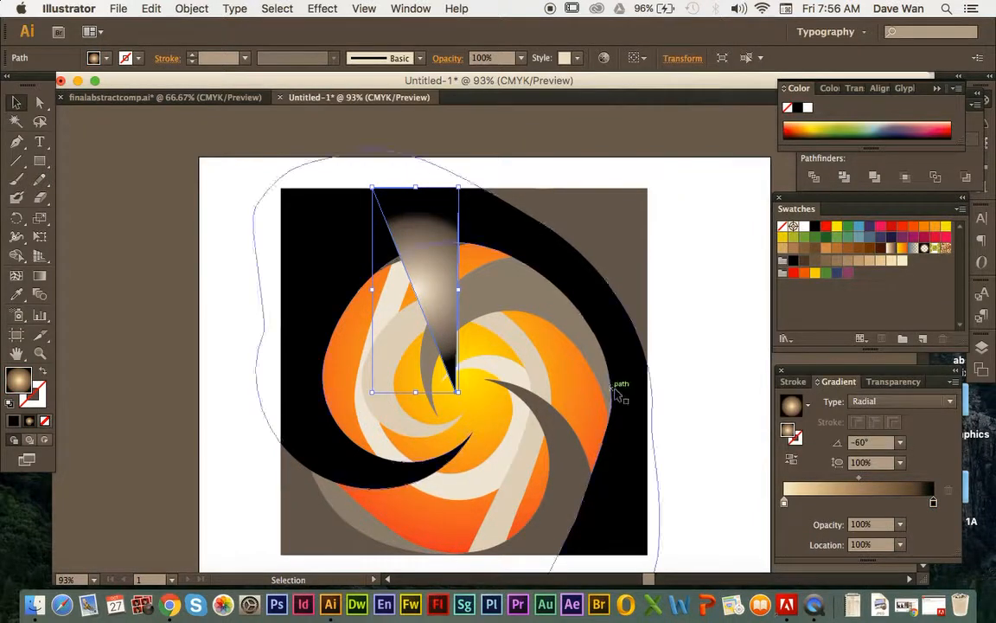
- Change the ray's gradient type to Linear and raise its angle gradually to 52°
click(868, 401)
click(873, 418)
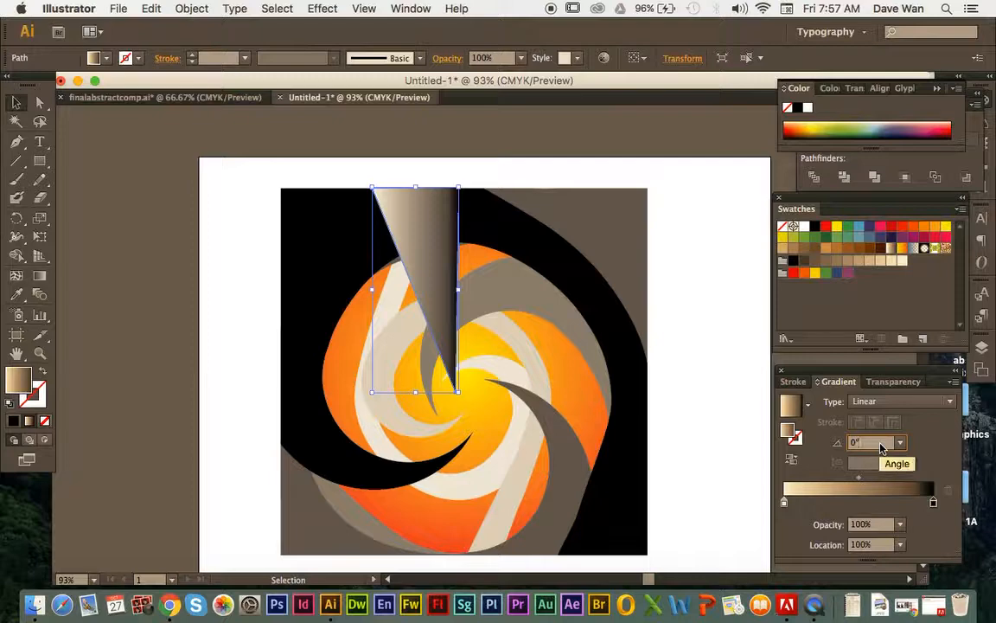
key(Up)
key(Up)
key(Up)
key(Up)
key(Up)
key(Up)
key(Up)
key(Up)
key(Up)
key(Up)
key(Up)
key(Up)
key(Up)
key(Up)
key(Up)
key(Up)
key(Up)
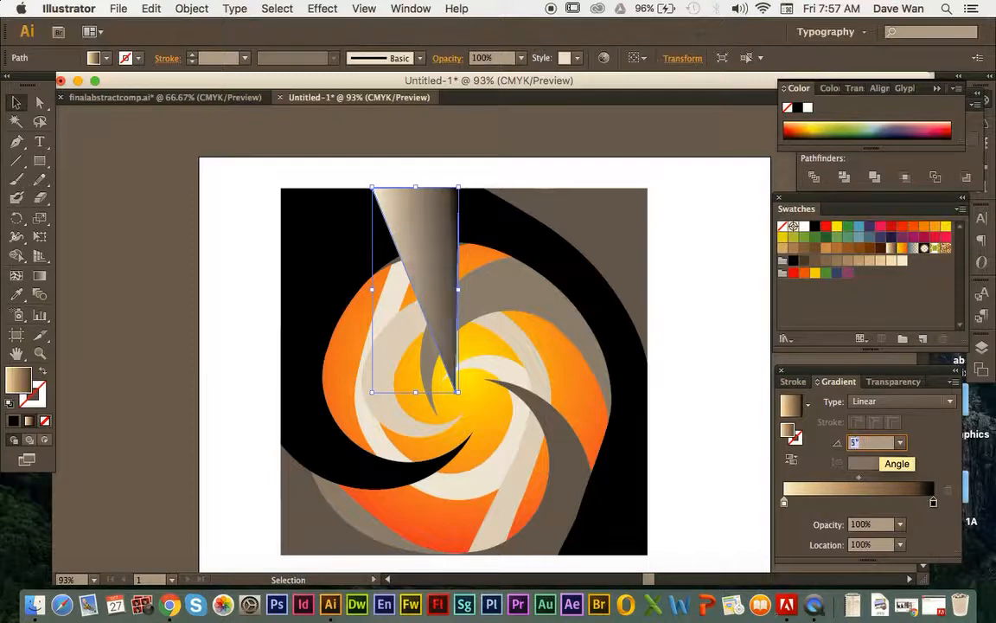
key(Up)
key(Up)
key(Up)
key(Up)
key(Up)
key(Up)
key(Up)
key(Up)
key(Up)
key(Up)
key(Up)
key(Up)
key(Up)
key(Up)
key(Up)
key(Up)
key(Up)
key(Up)
key(Up)
key(Up)
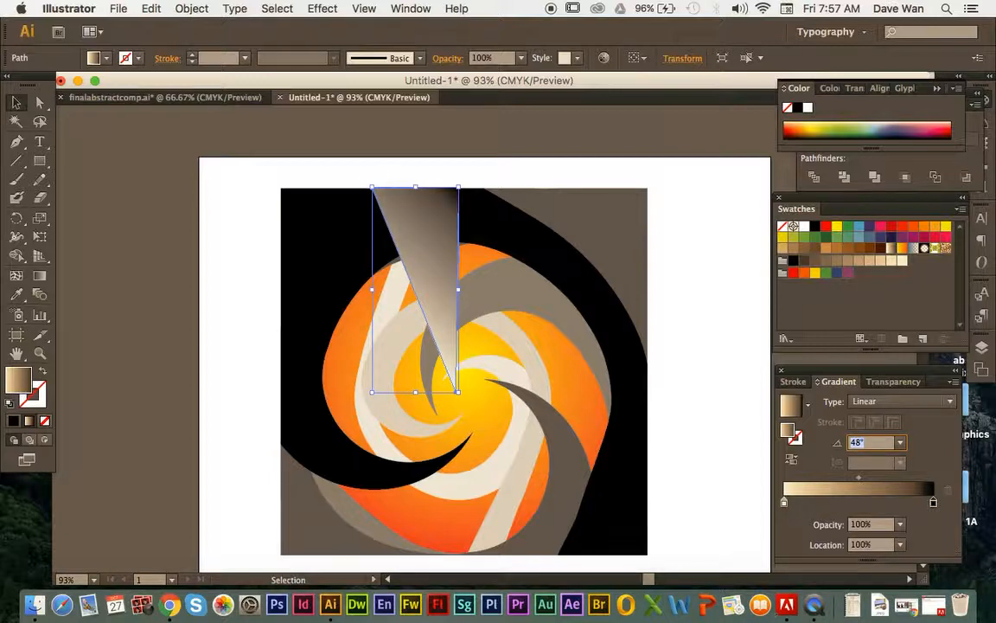
- Try a gradient angle of -90° on the ray and compare it with the rays in finalabstractcomp.ai
click(901, 442)
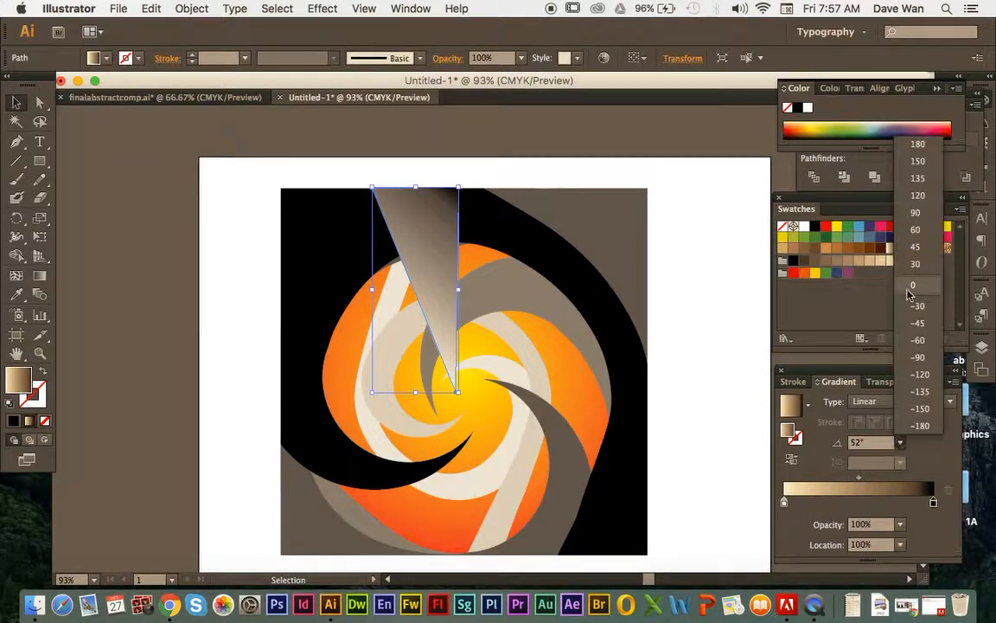
click(918, 359)
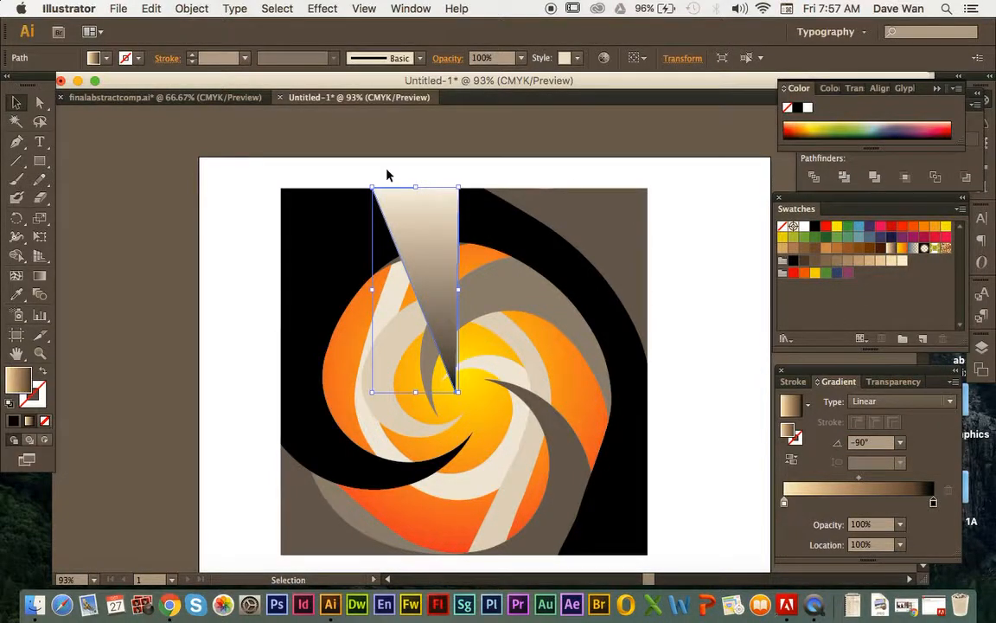
click(217, 98)
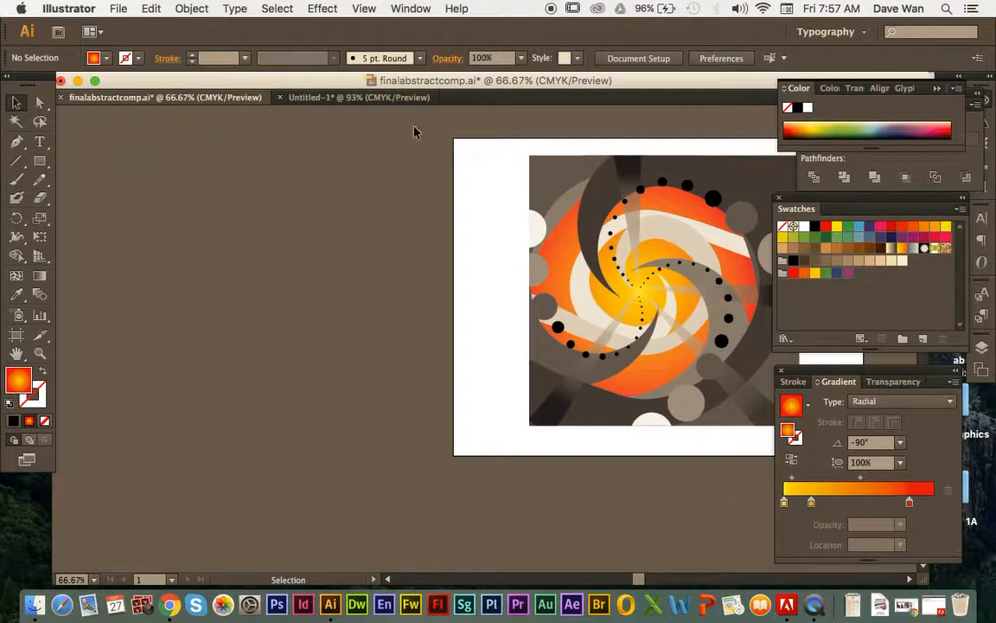
click(374, 97)
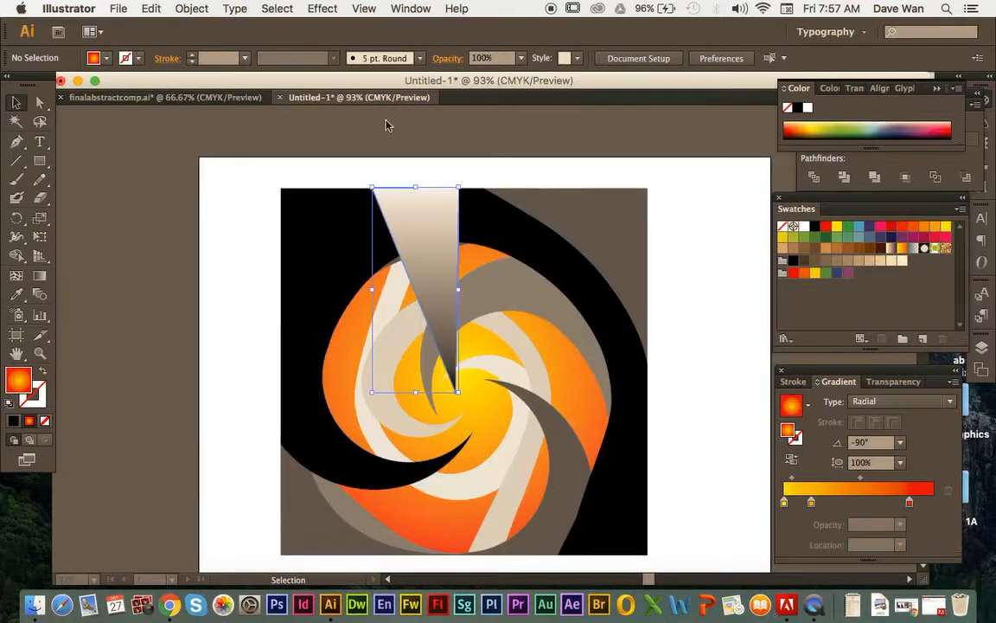
- Set the ray's gradient angle to 90° and compare the ray with those in finalabstractcomp.ai
click(900, 442)
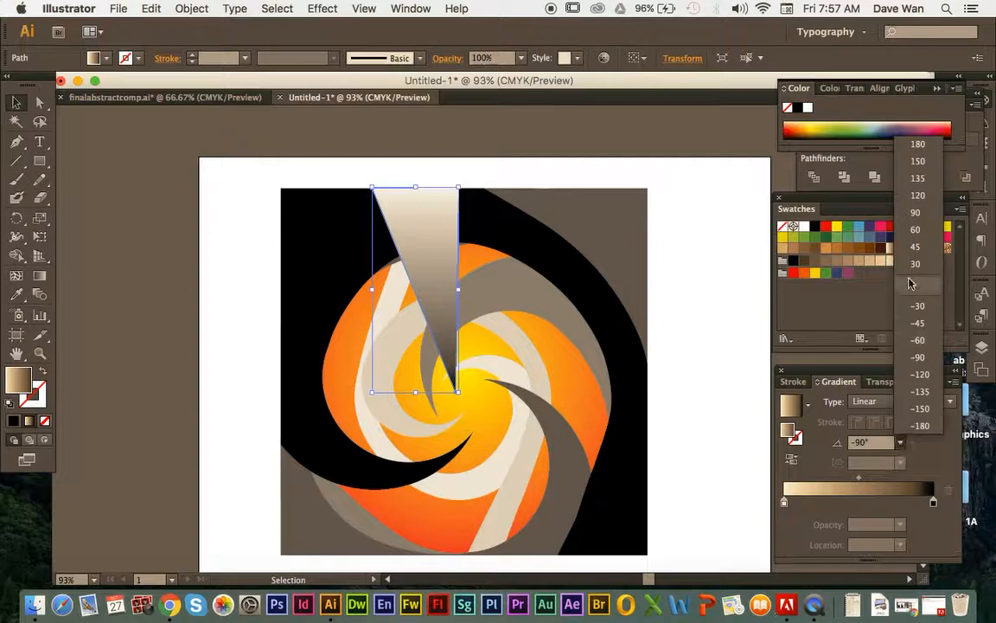
click(915, 212)
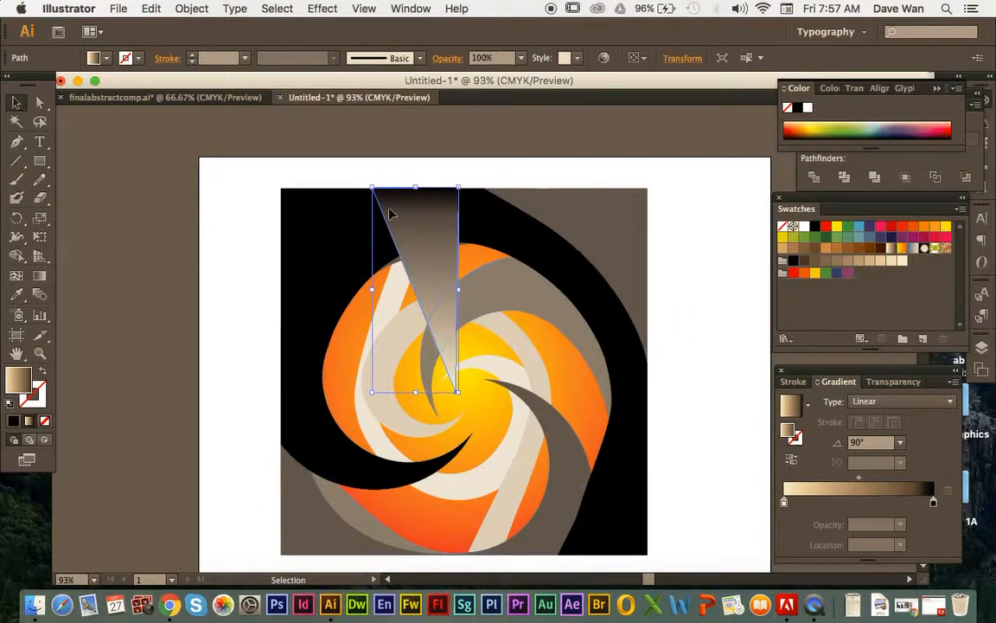
click(688, 400)
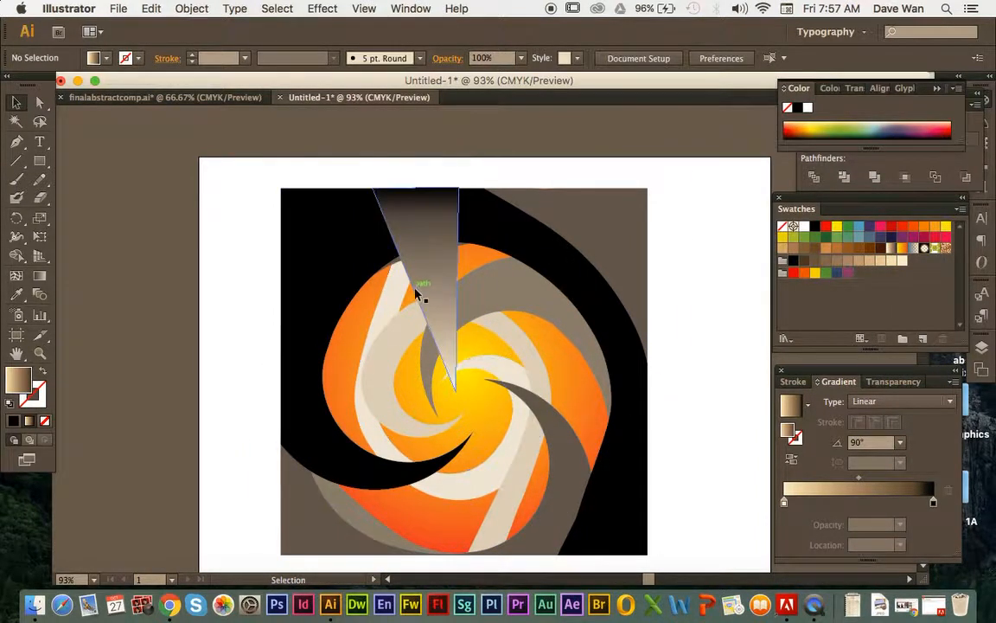
click(419, 292)
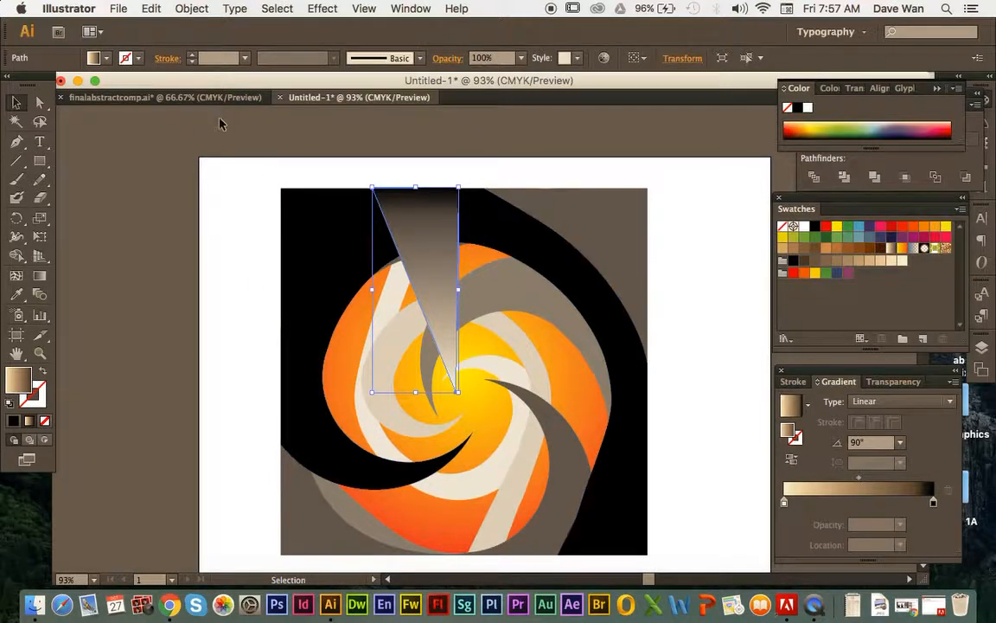
click(173, 97)
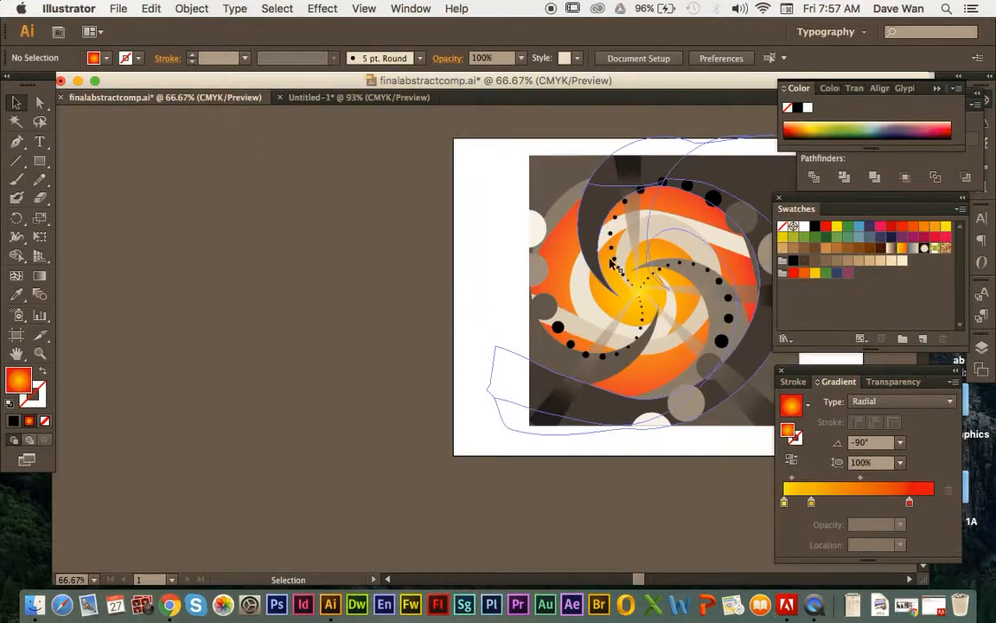
click(353, 98)
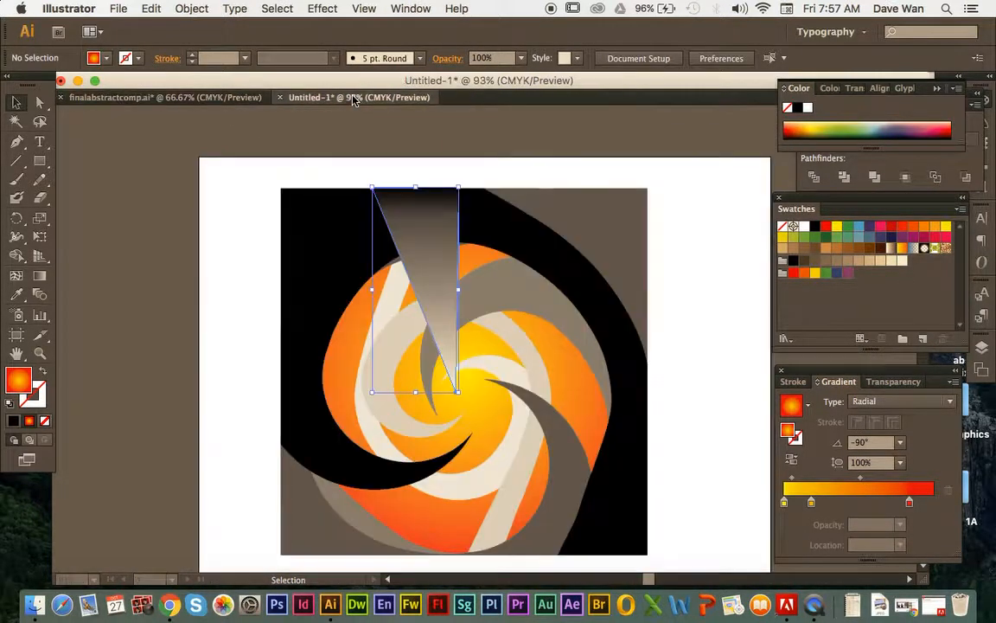
- Lower the selected ray's opacity to 30% in the transparency settings
click(896, 381)
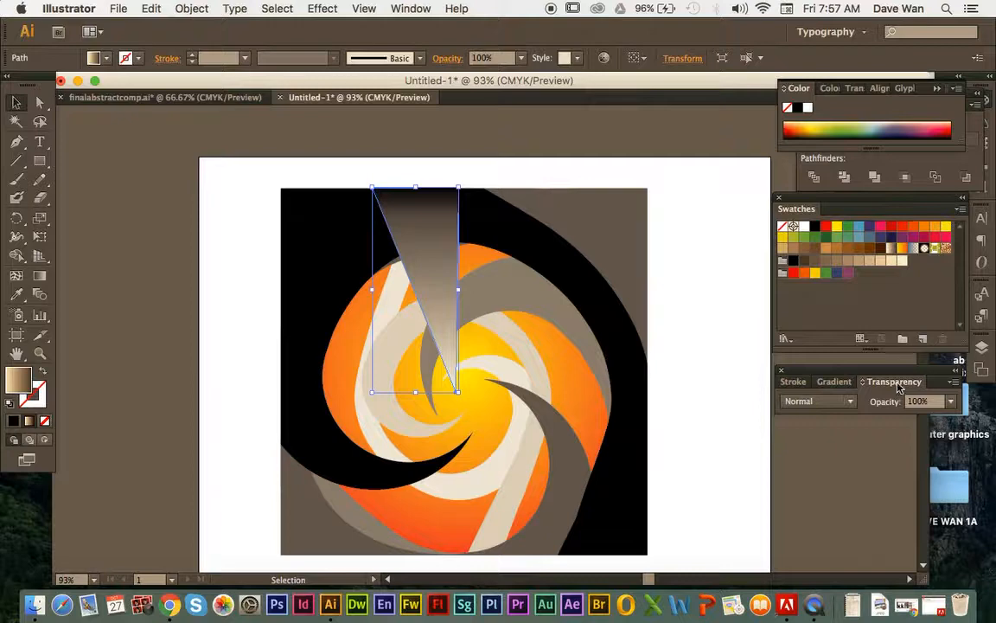
click(411, 8)
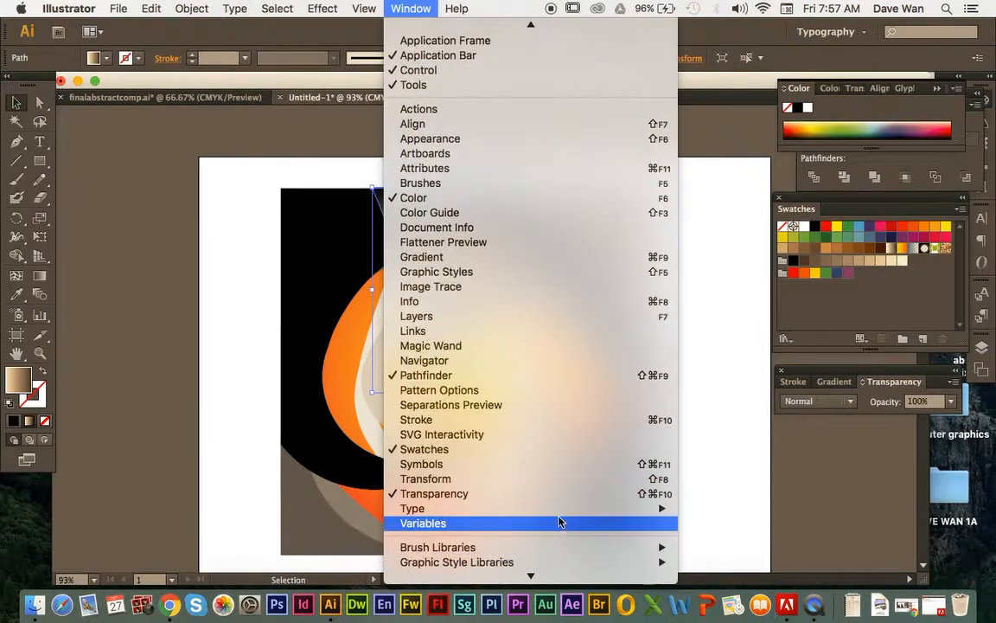
click(914, 403)
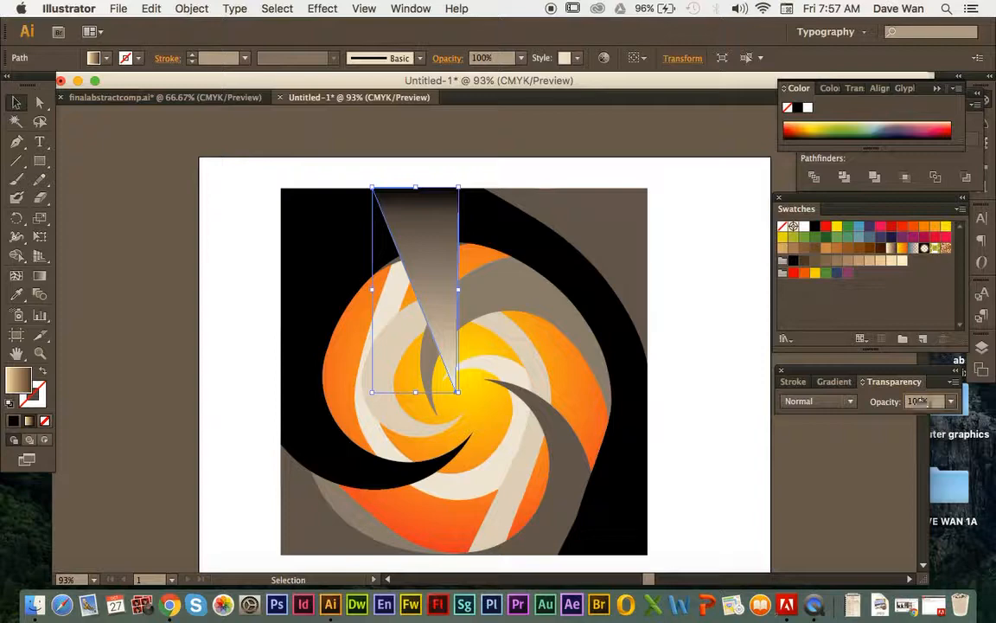
click(950, 400)
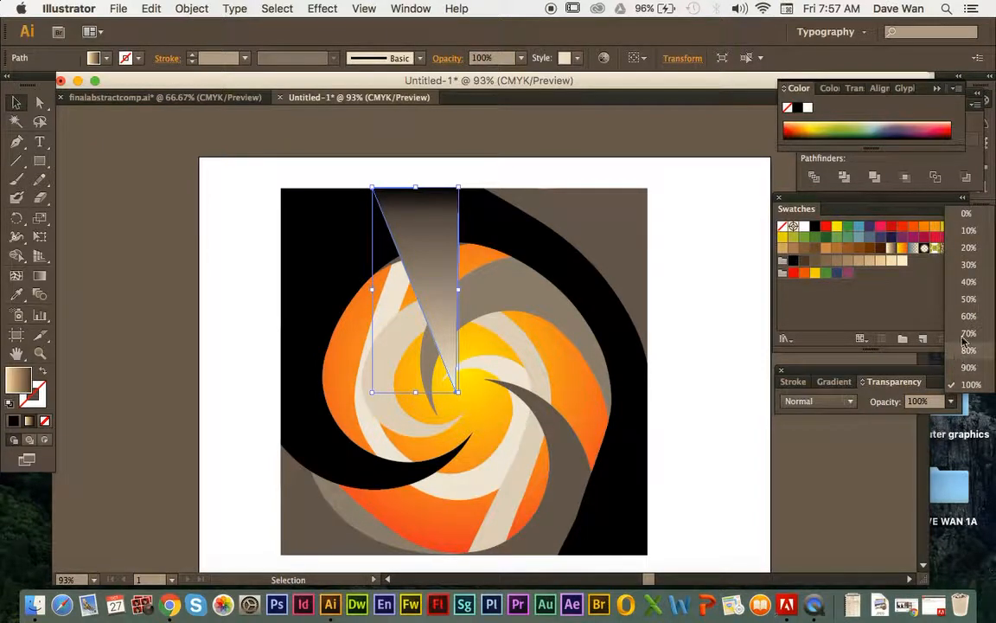
click(968, 265)
- Raise the ray's opacity to 40% and deselect it
click(952, 403)
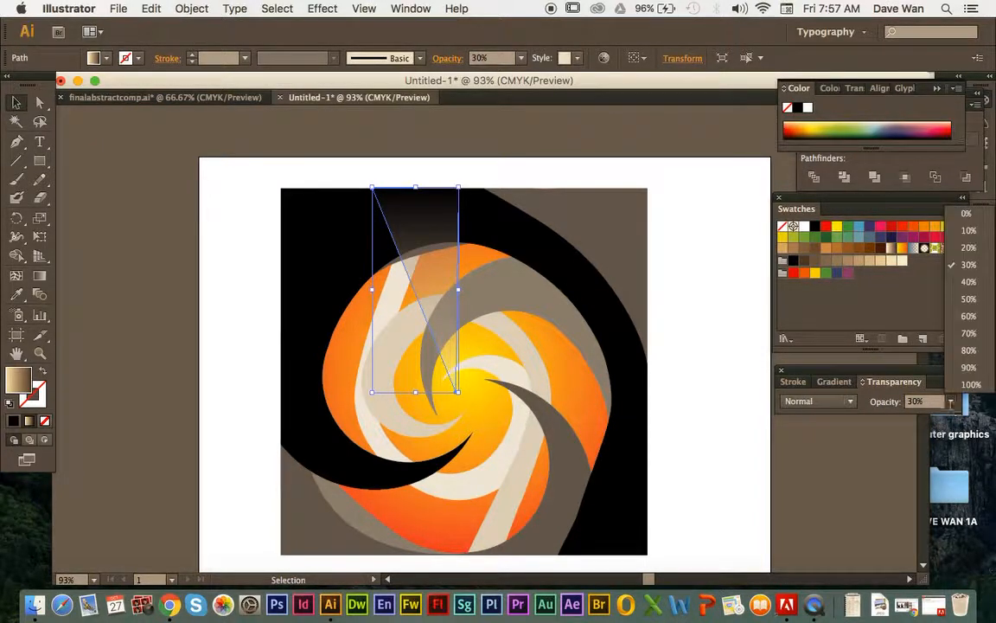
click(871, 258)
click(700, 329)
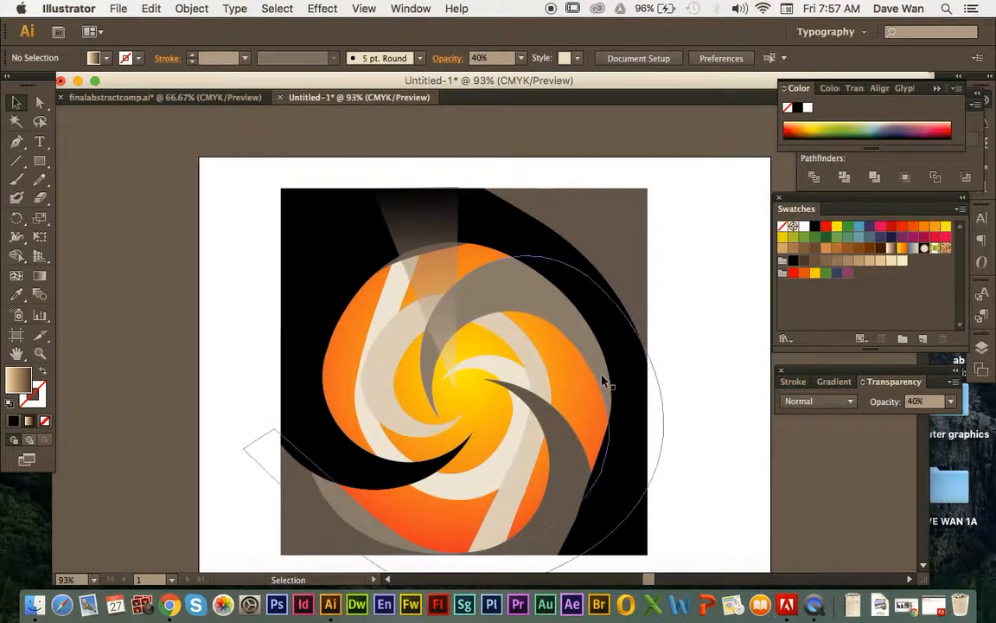
- Reselect the ray, set its opacity back to 30%, and deselect it
click(952, 401)
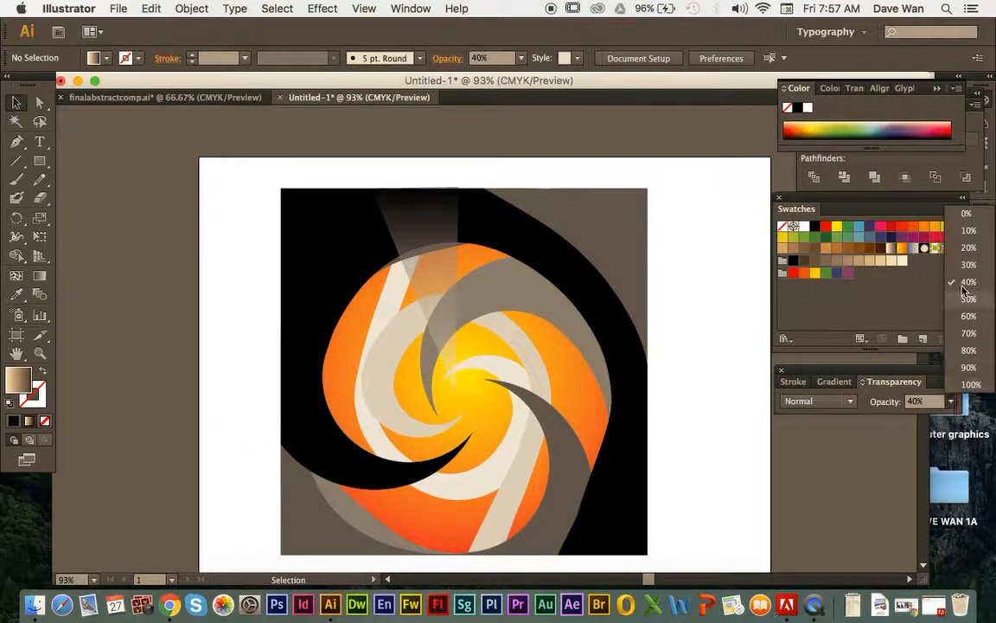
click(434, 292)
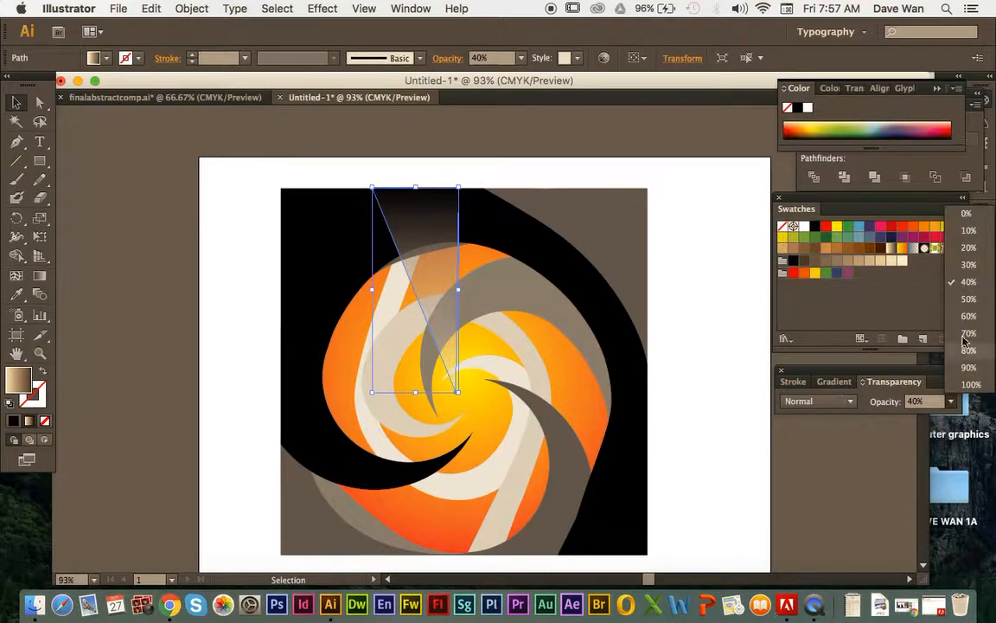
click(967, 265)
click(751, 426)
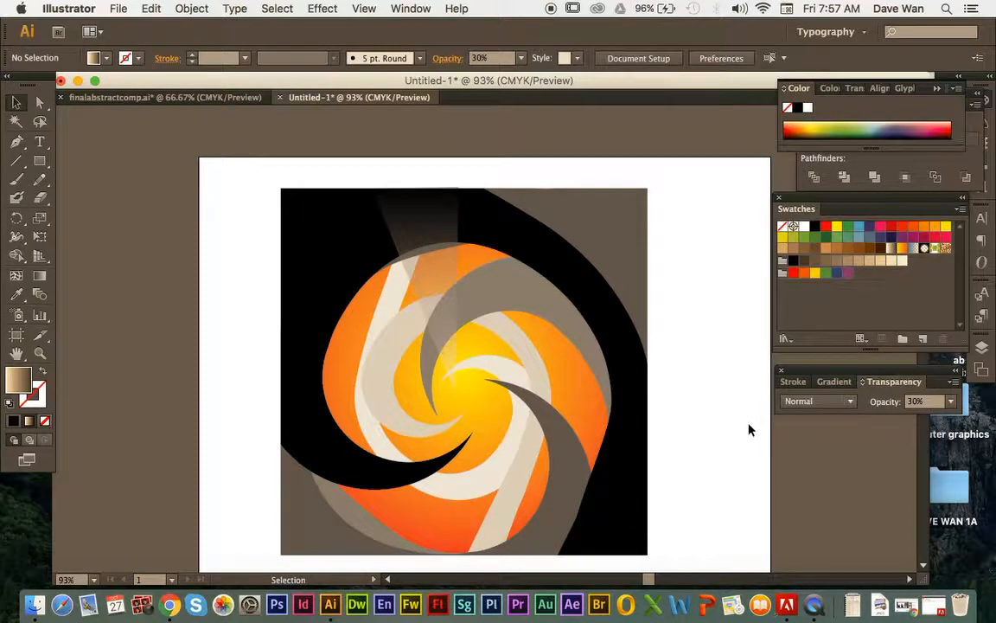
- Switch to finalabstractcomp.ai, select the clipped artwork, and release its clipping mask
click(172, 96)
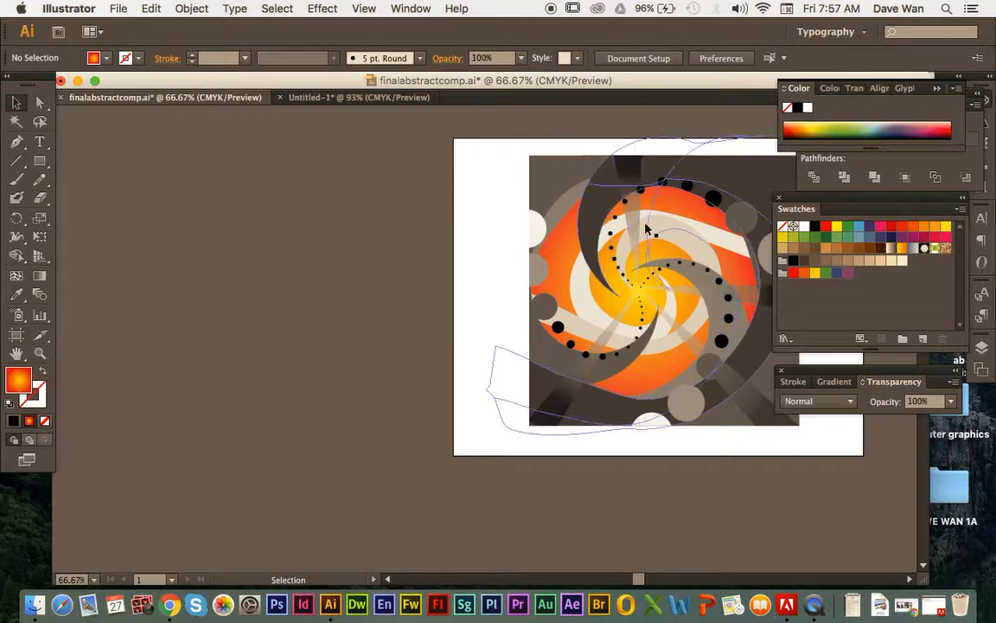
click(632, 211)
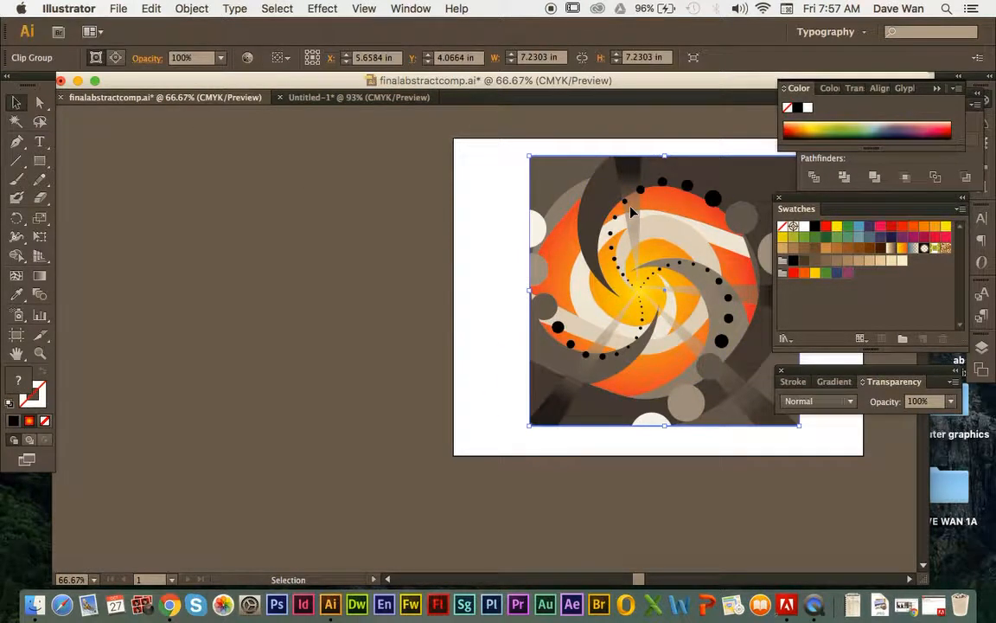
right_click(569, 197)
click(662, 297)
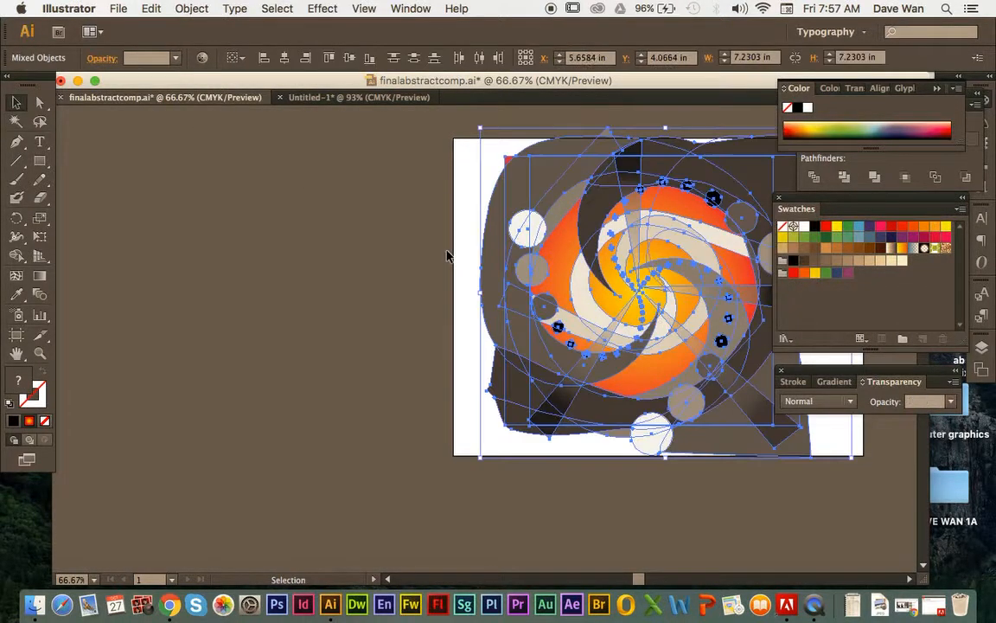
- Select the dark ray above the spiral in the reference artwork and check its opacity
click(446, 255)
click(632, 188)
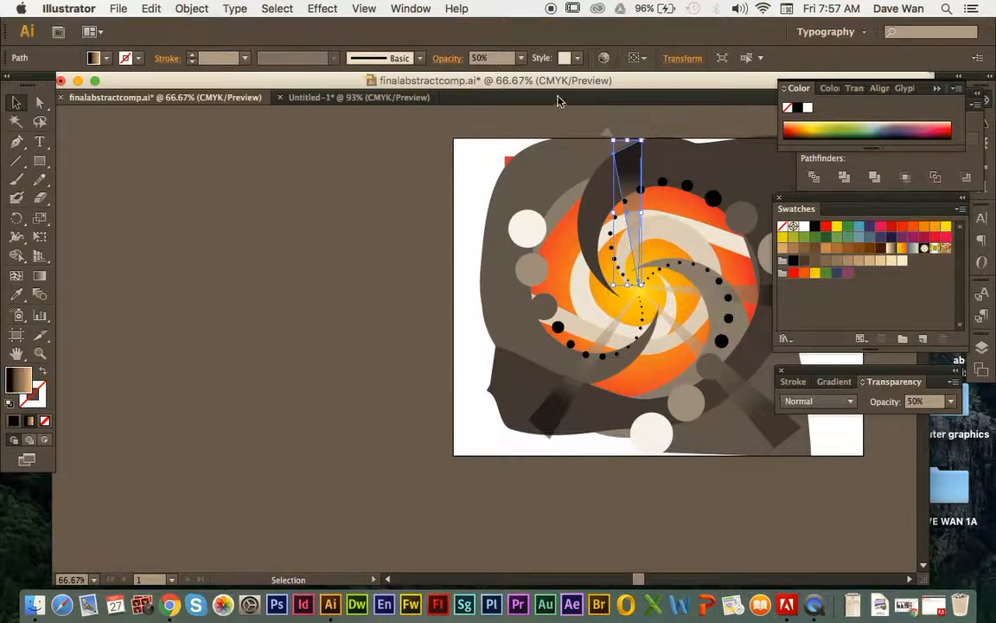
drag(504, 79, 433, 80)
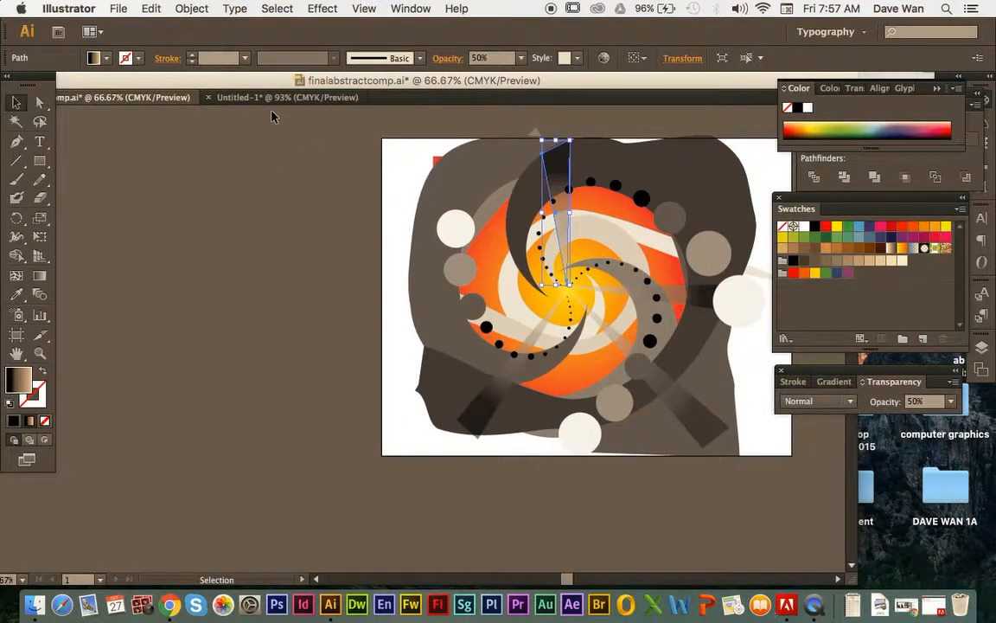
- Switch to Untitled-1, set the upper ray's opacity to 50%, and deselect it
click(251, 97)
click(372, 239)
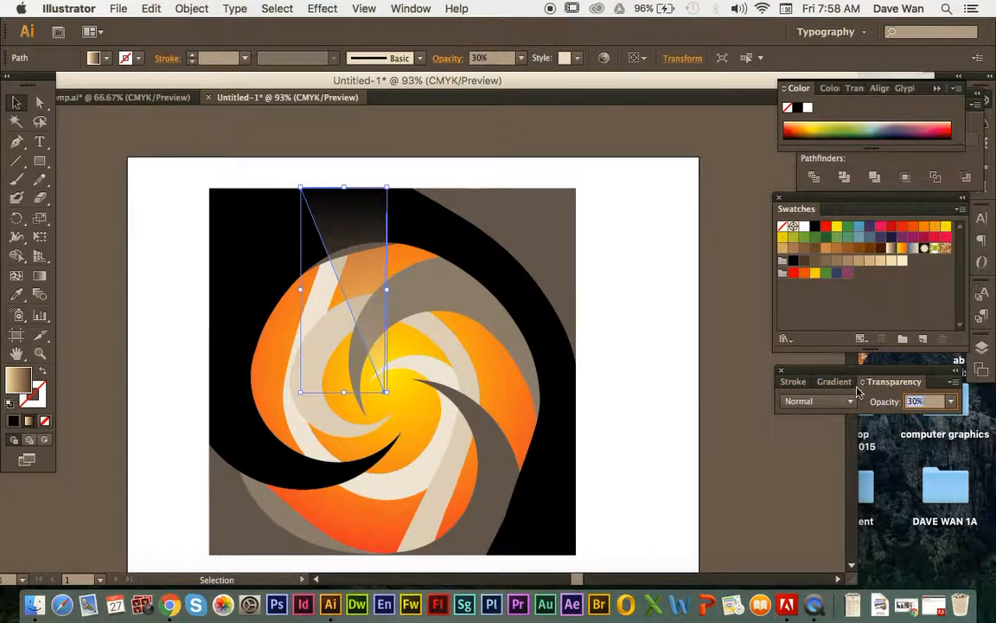
text(50)
key(Return)
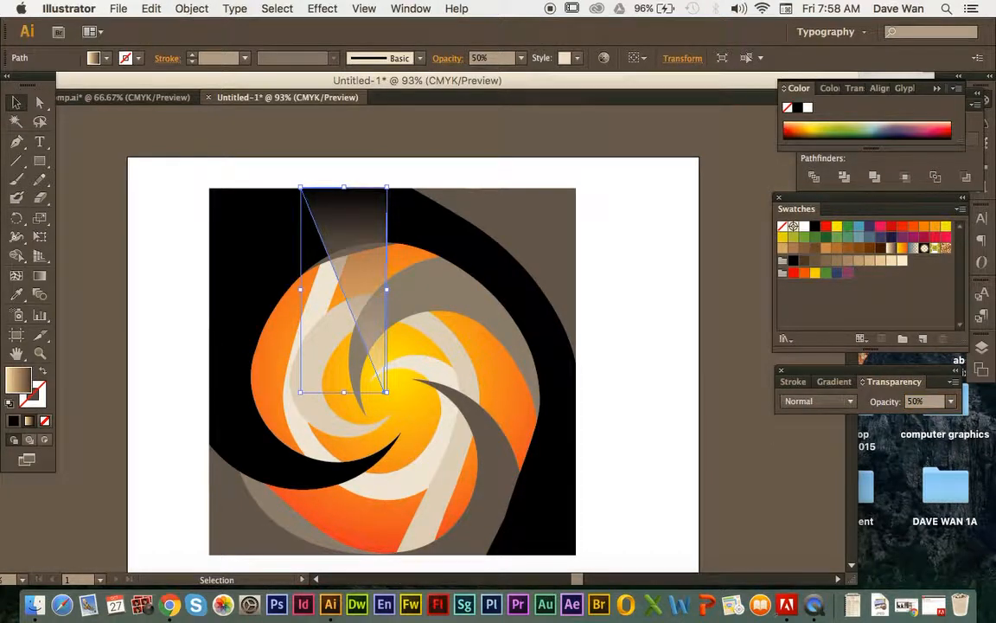
click(690, 365)
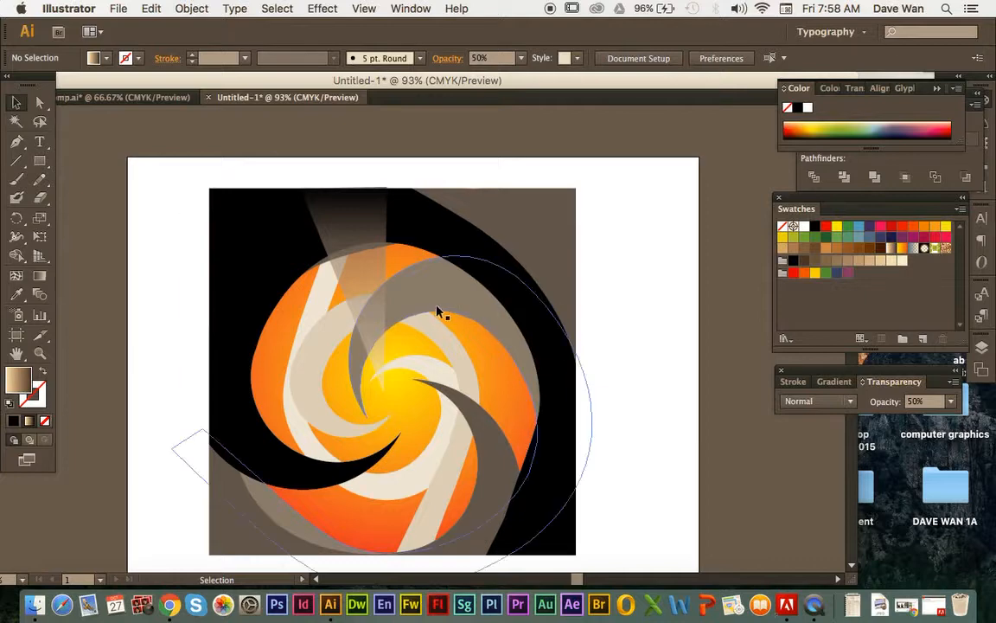
- Duplicate the upper ray and rotate it to extend from the spiral's centre to the square's right edge
click(366, 291)
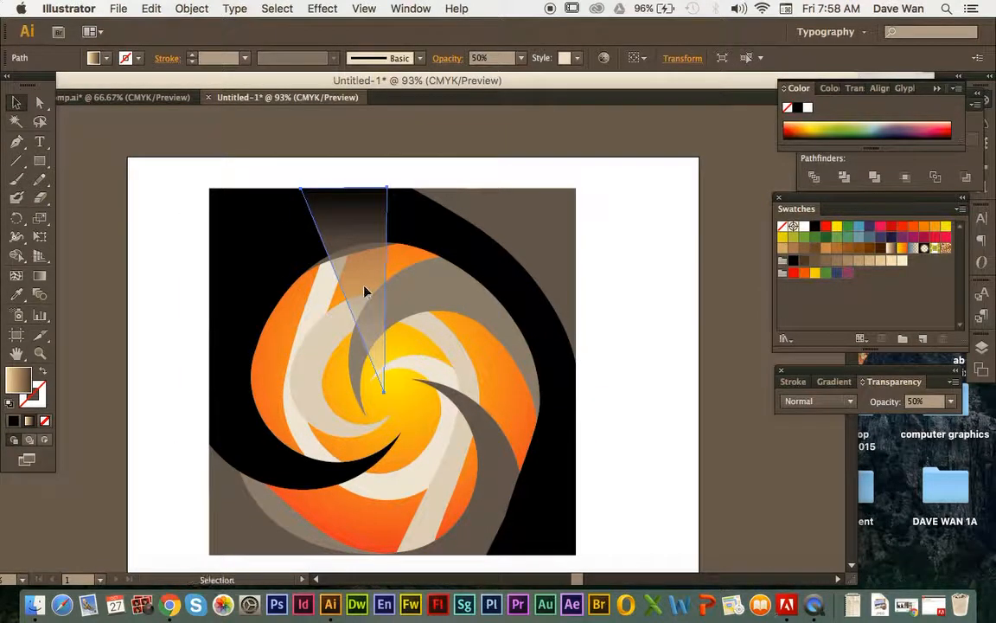
key(super+v)
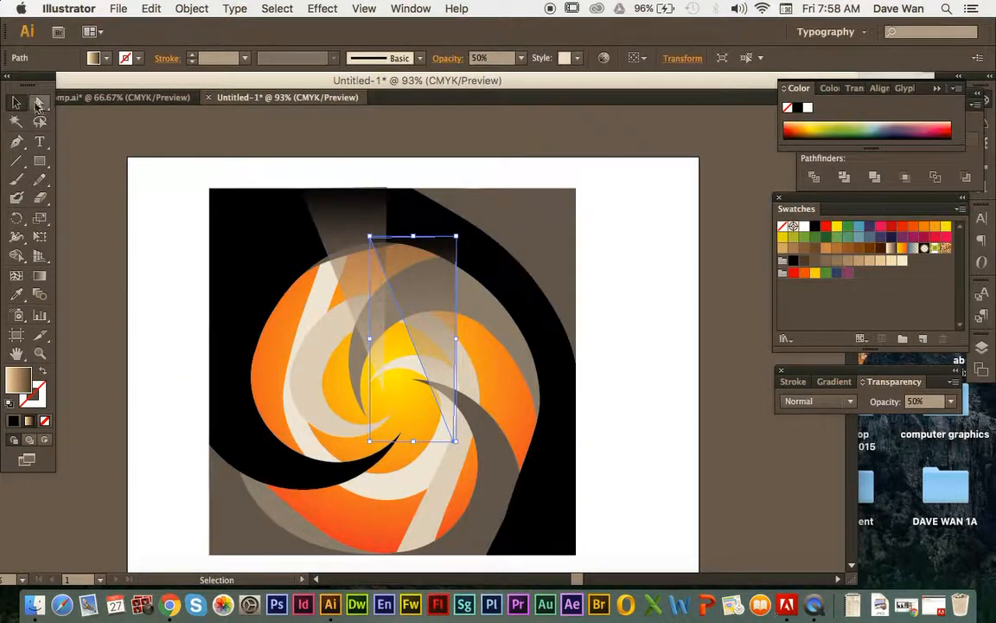
drag(363, 234, 523, 298)
drag(471, 353, 538, 369)
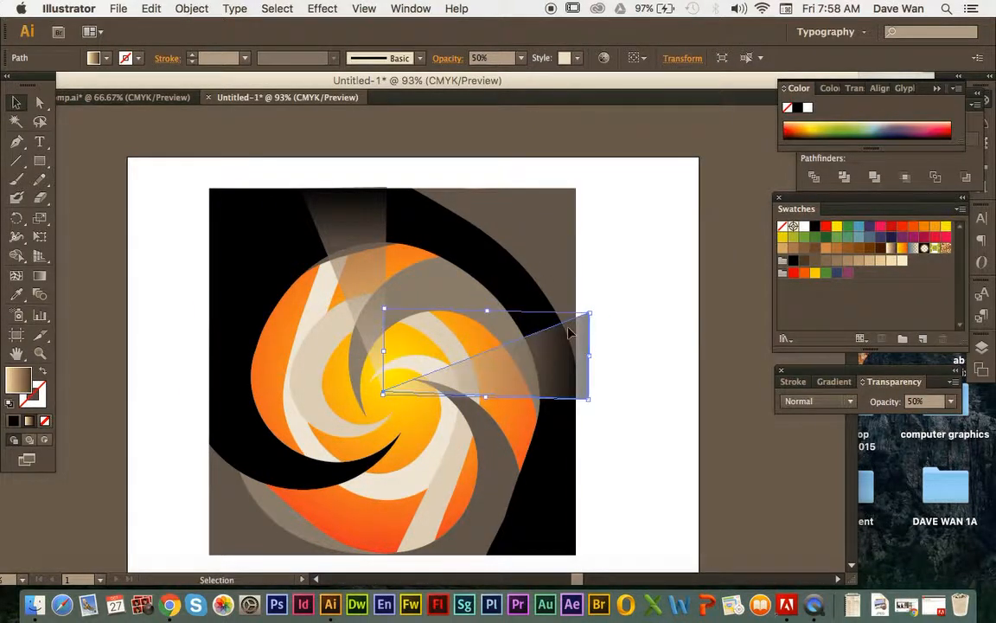
drag(589, 314, 578, 307)
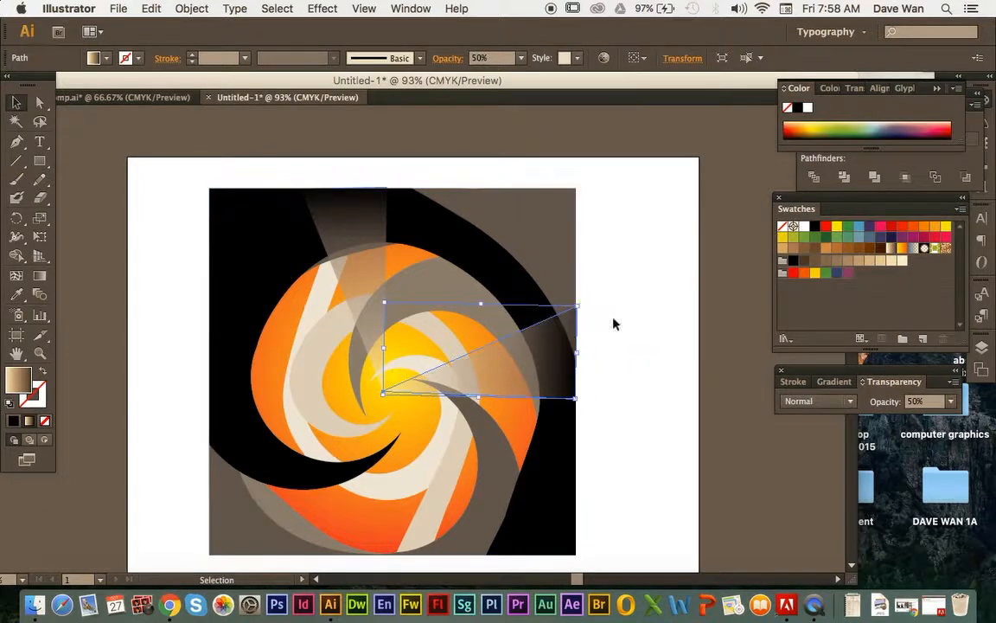
click(614, 323)
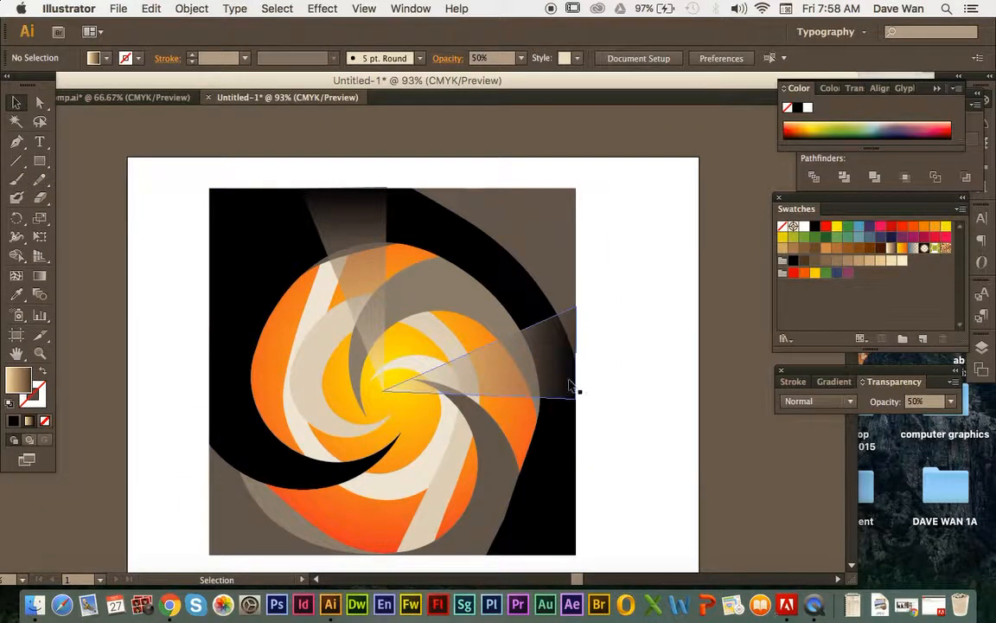
- Duplicate the right-hand ray and rotate the copy to run from the spiral's centre towards the square's lower-right corner
click(525, 363)
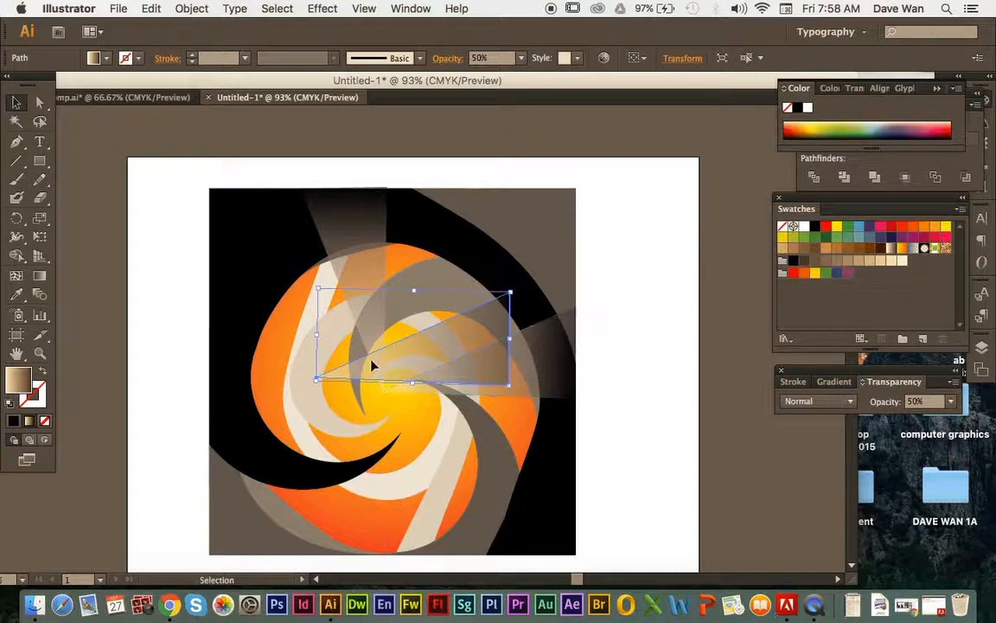
drag(314, 281, 411, 268)
drag(421, 390, 486, 503)
scroll(768, 513, down, 3)
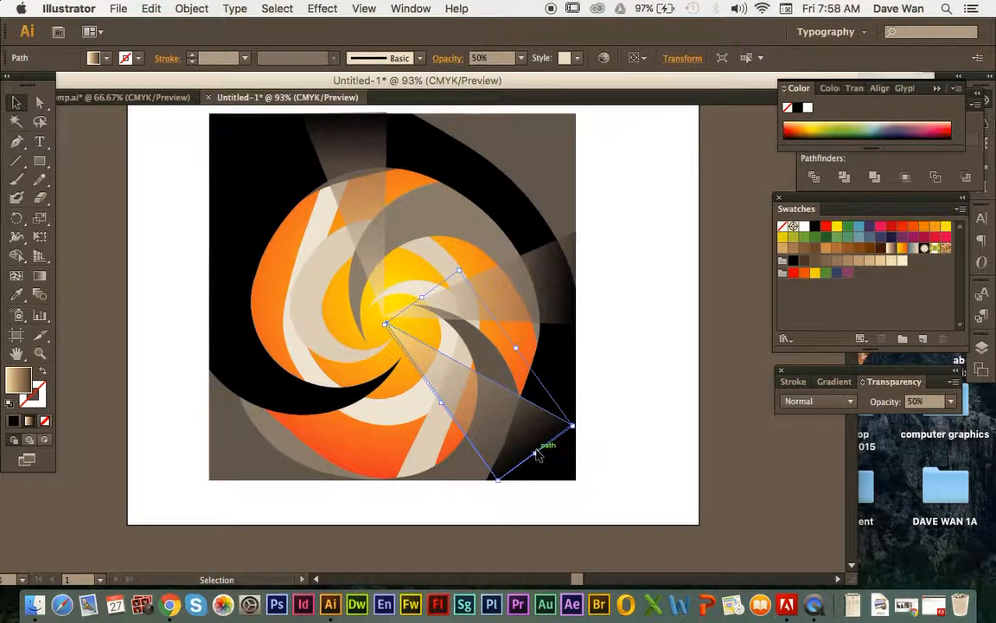
- Lengthen the lower-right ray past the square's corner and shift the right-hand ray beyond the square's edge
drag(536, 451, 597, 495)
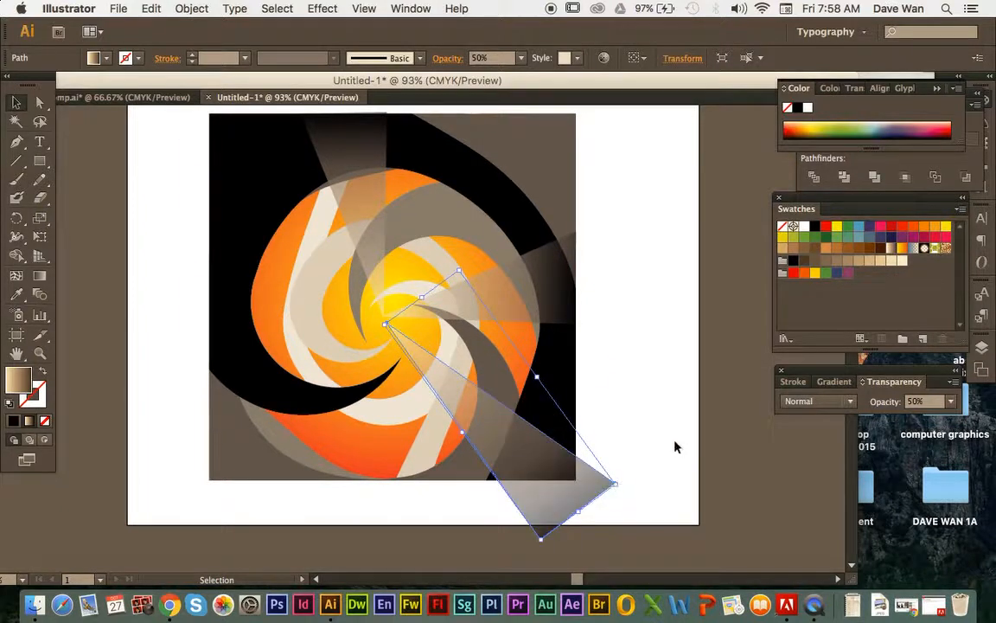
click(674, 444)
mouse_move(498, 318)
mouse_down()
mouse_move(524, 313)
mouse_move(512, 315)
mouse_up()
click(624, 358)
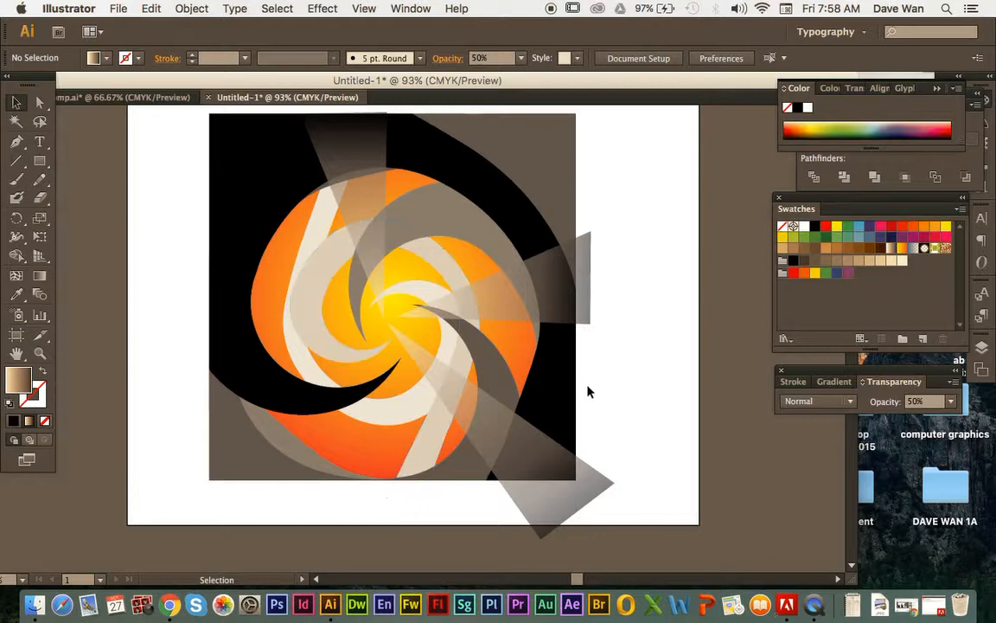
- Release the clipping mask on the spiral artwork and deselect the shapes
key(super+minus)
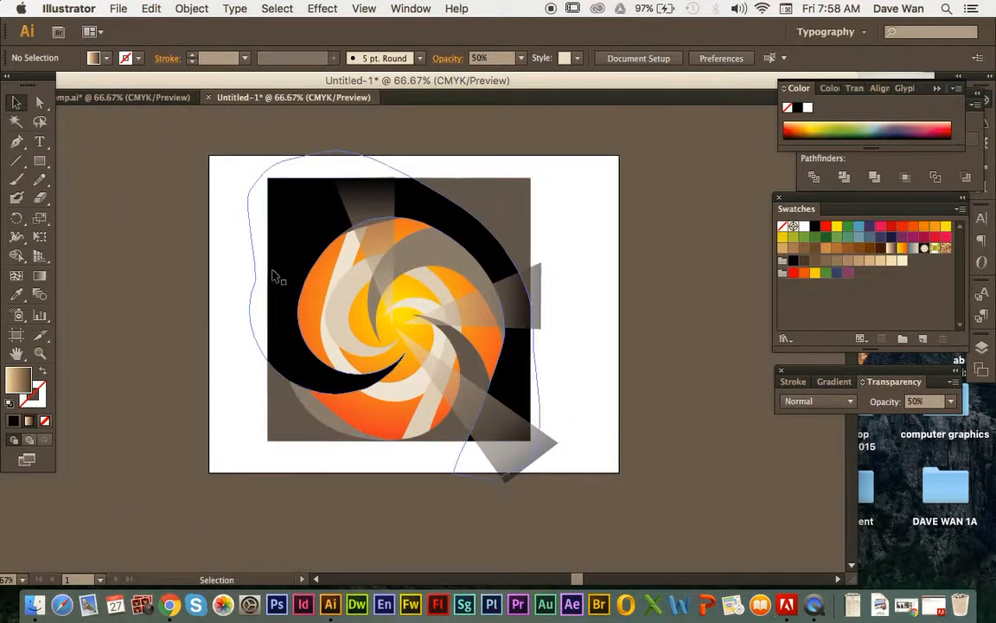
click(307, 268)
right_click(307, 269)
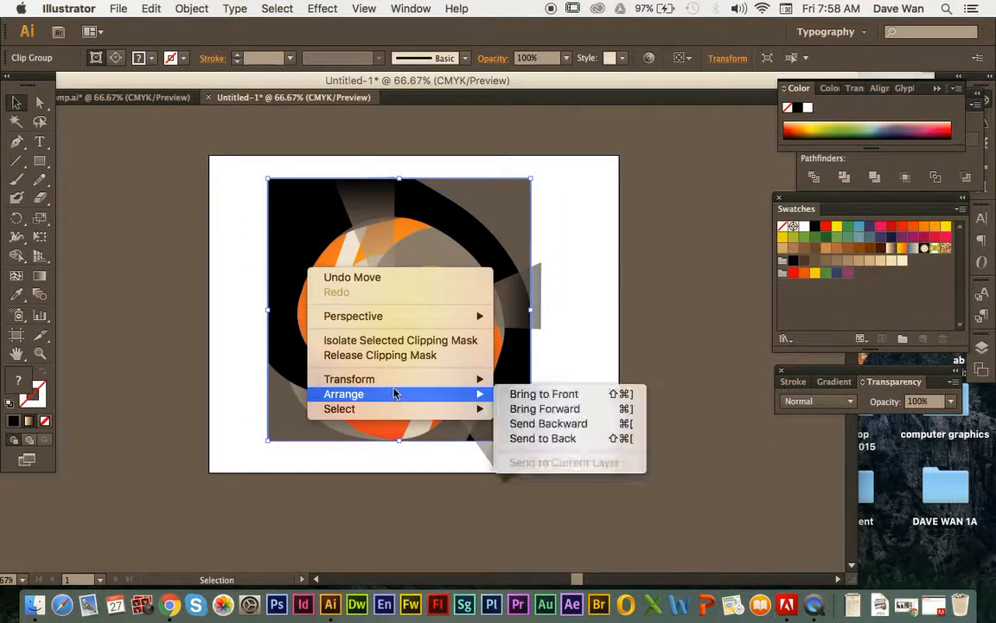
click(285, 229)
right_click(295, 269)
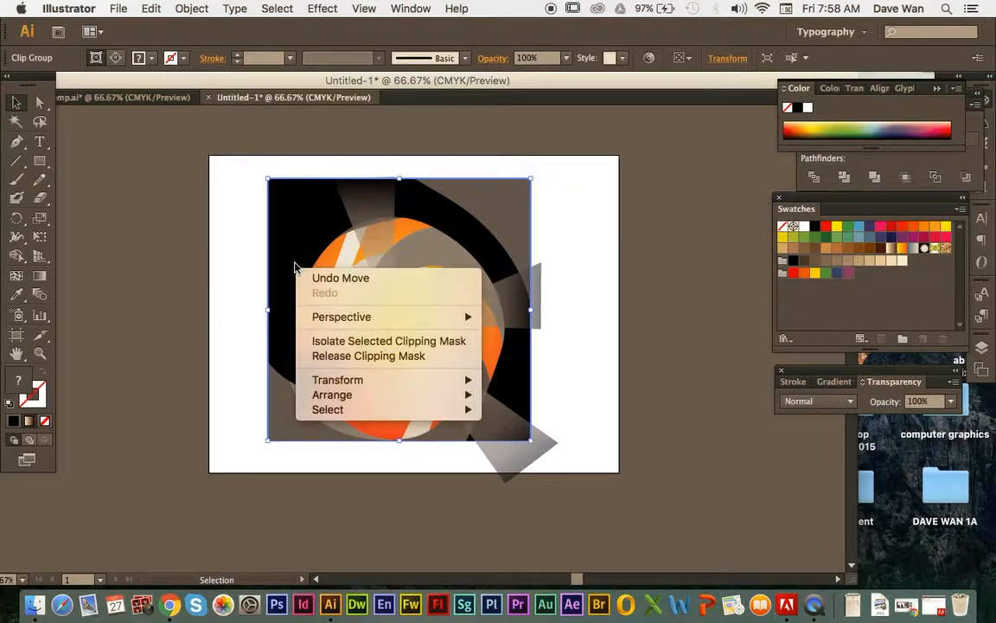
click(361, 357)
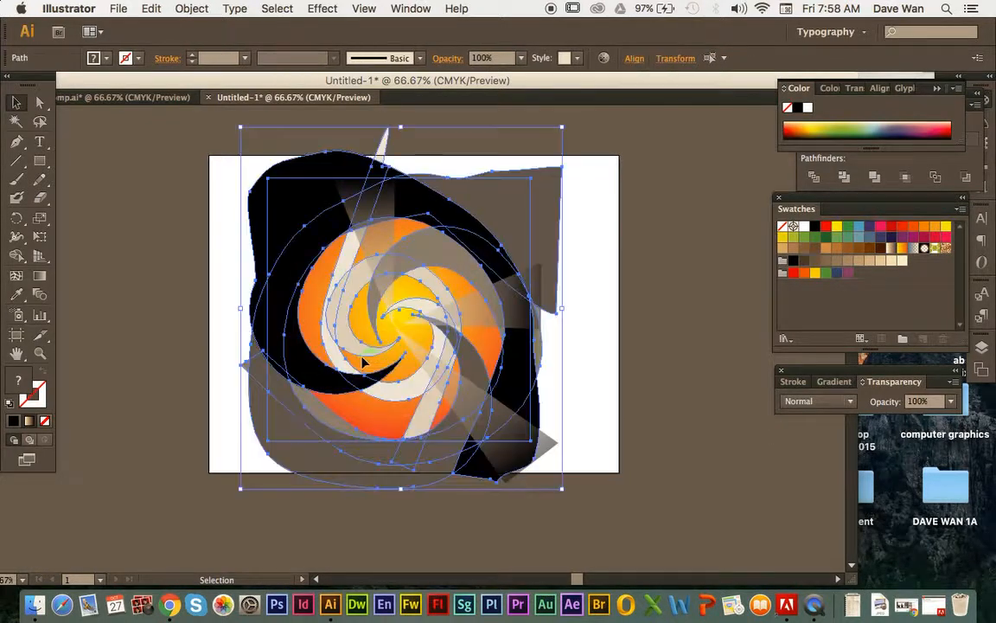
click(204, 240)
- Try to make a clipping mask from all the artwork, and undo back to the originally clipped composition
key(super+a)
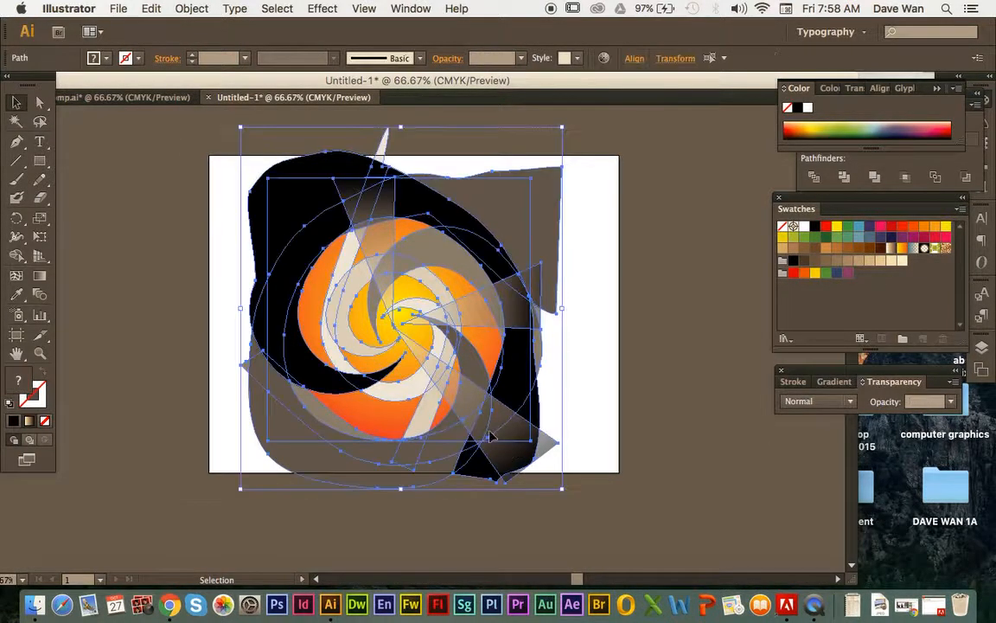
right_click(420, 364)
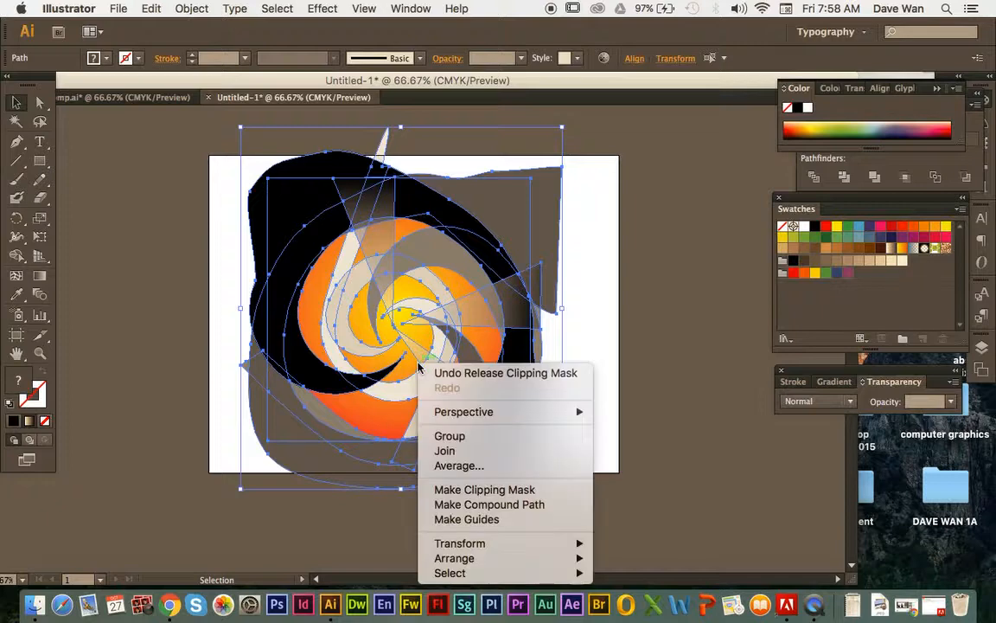
click(499, 490)
key(super+z)
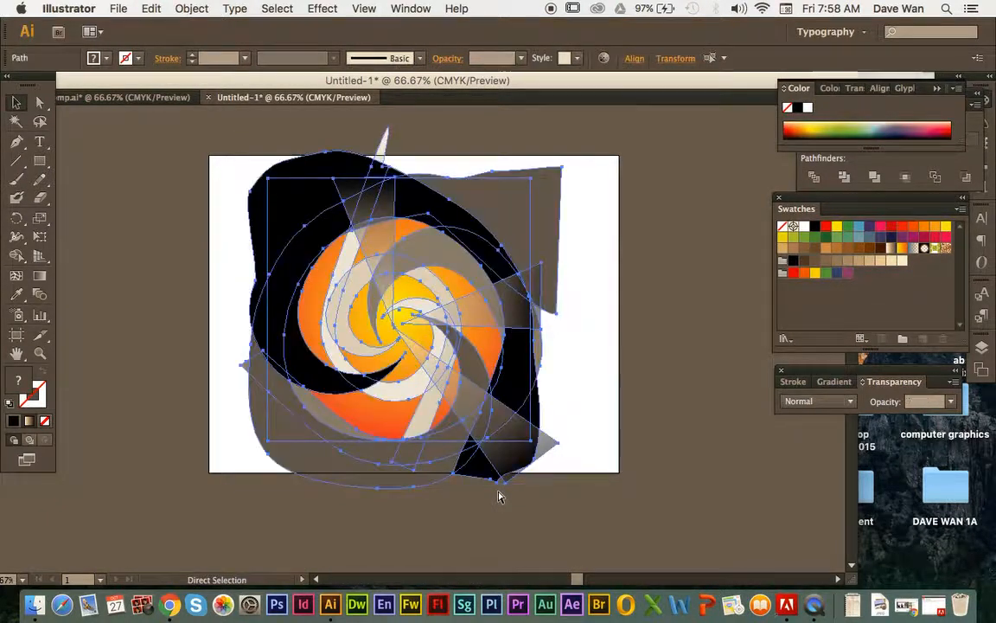
key(super+shift+z)
click(667, 496)
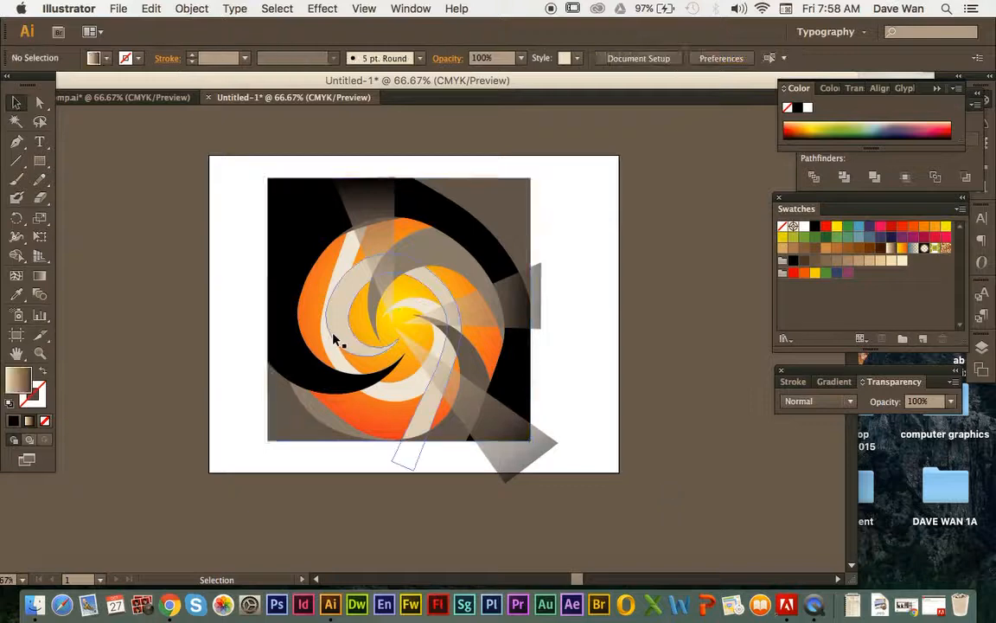
- Draw a rectangle covering the square composition and use it to make a clipping mask over the artwork and all three rays
click(39, 162)
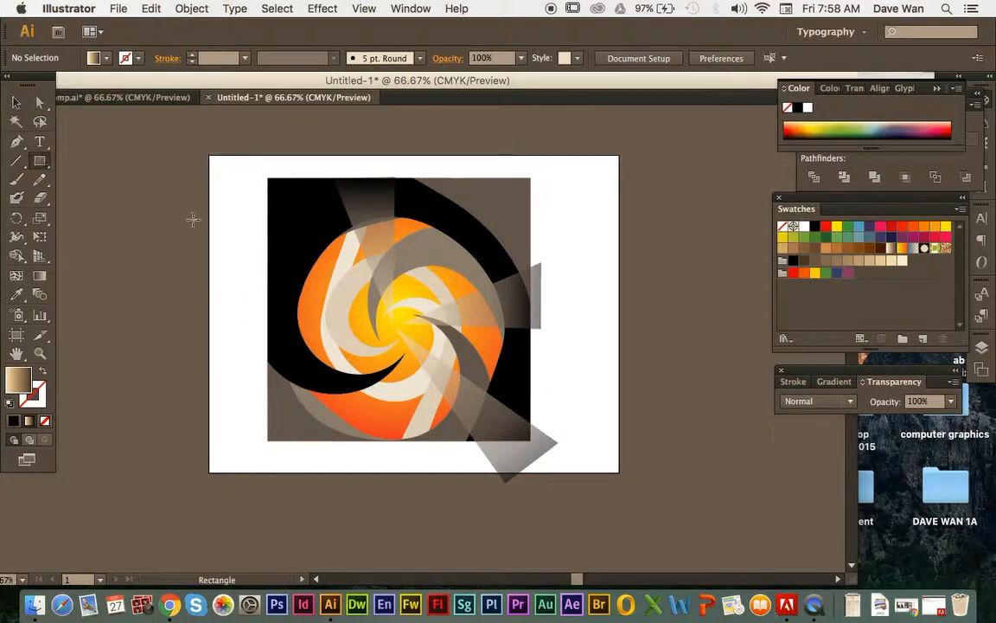
mouse_move(268, 177)
mouse_down()
mouse_move(509, 393)
mouse_move(531, 443)
mouse_up()
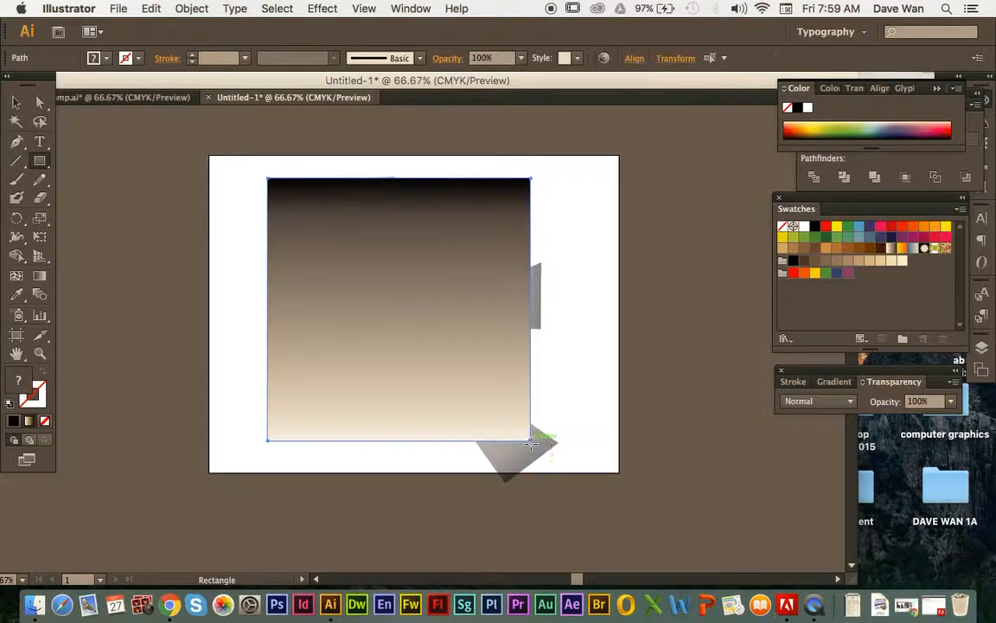
key(v)
drag(239, 176, 589, 495)
right_click(439, 342)
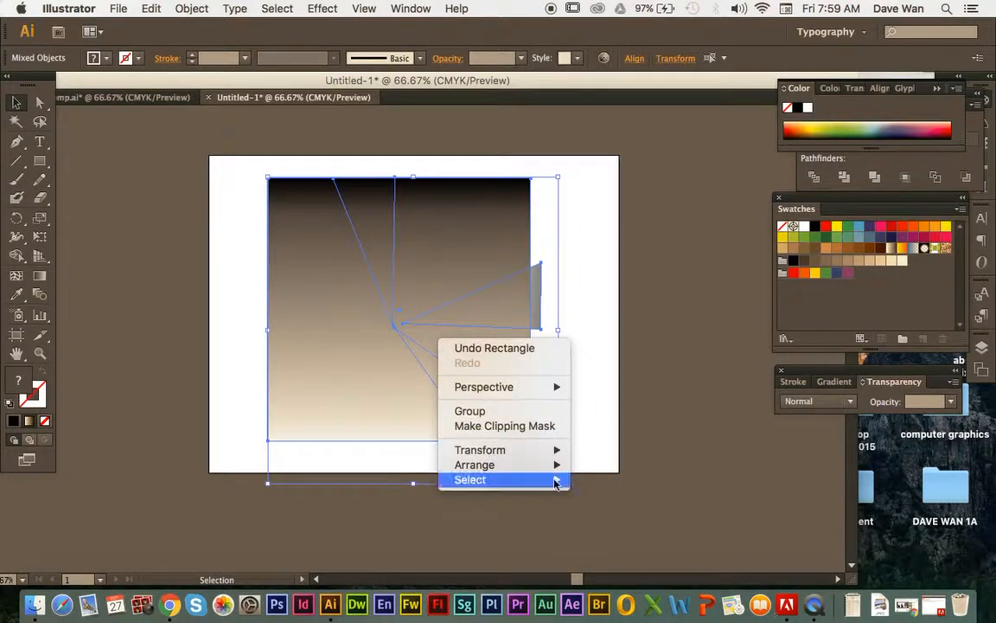
click(519, 426)
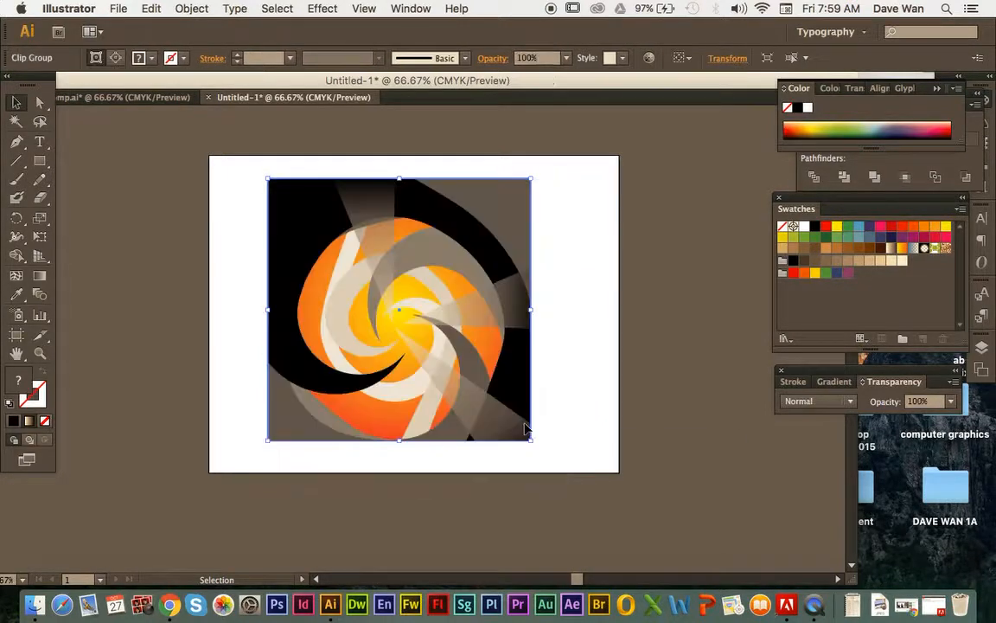
click(677, 449)
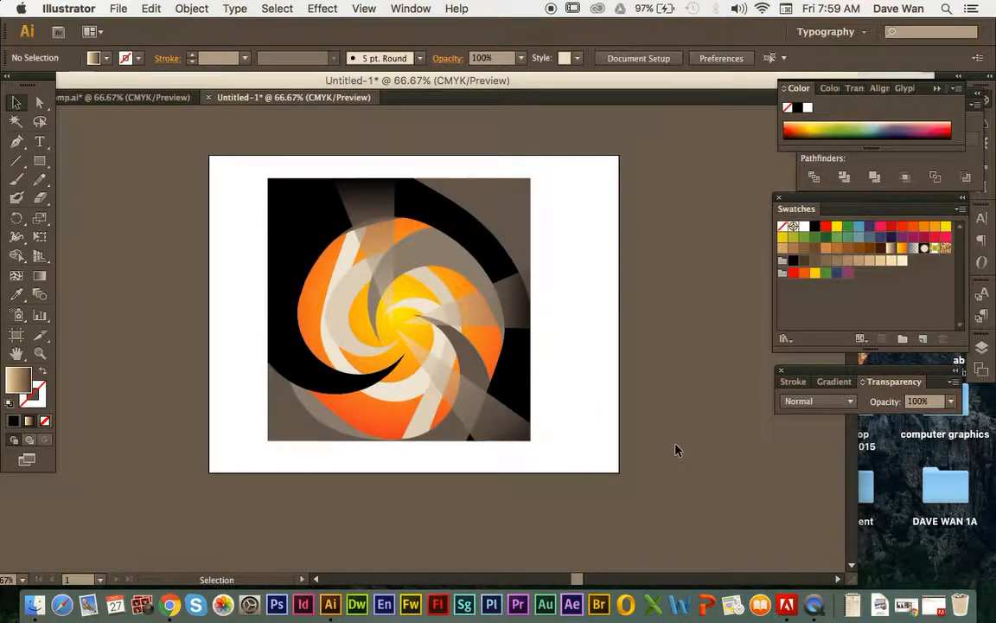
- Release the clipping mask that crops the three rays and deselect everything
click(444, 361)
right_click(444, 363)
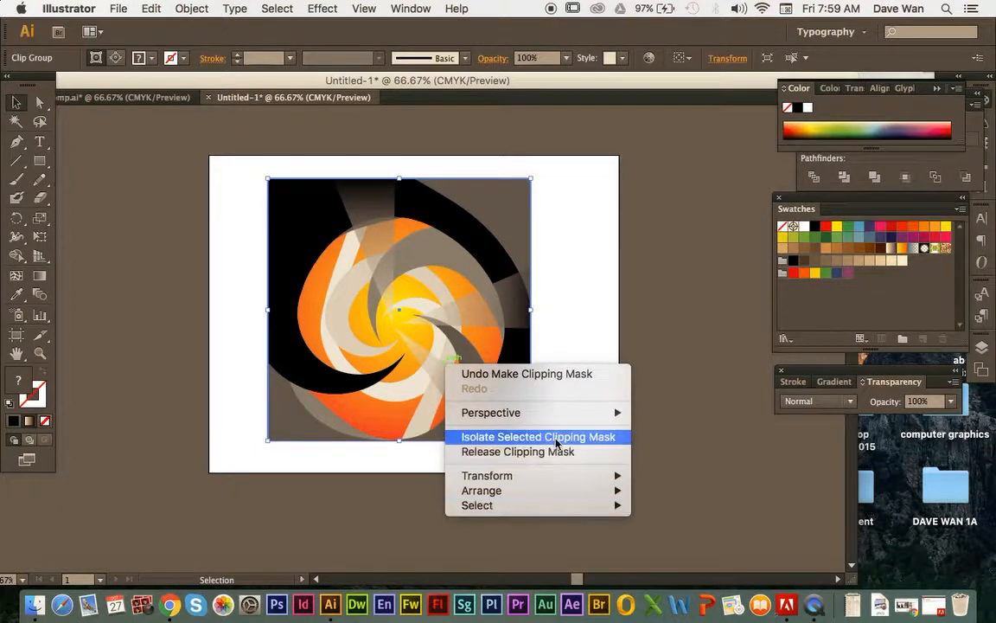
click(495, 452)
click(632, 468)
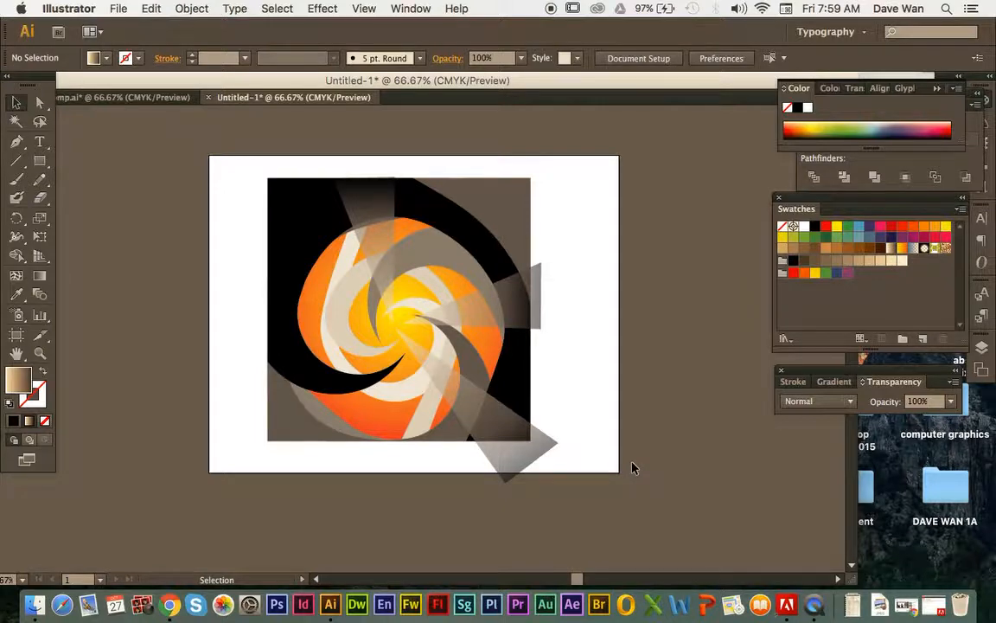
click(322, 271)
right_click(323, 270)
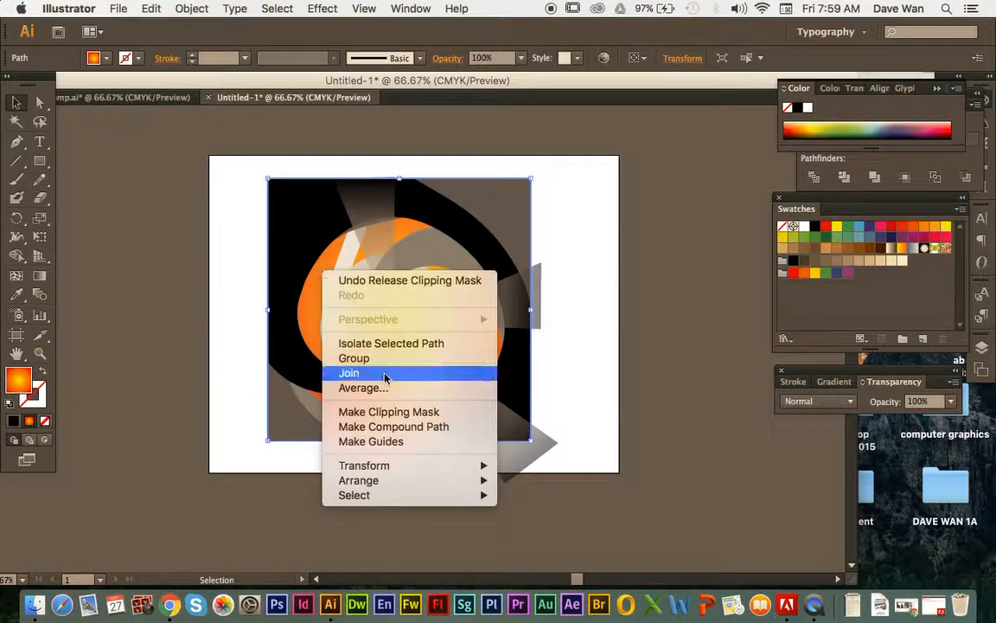
click(286, 326)
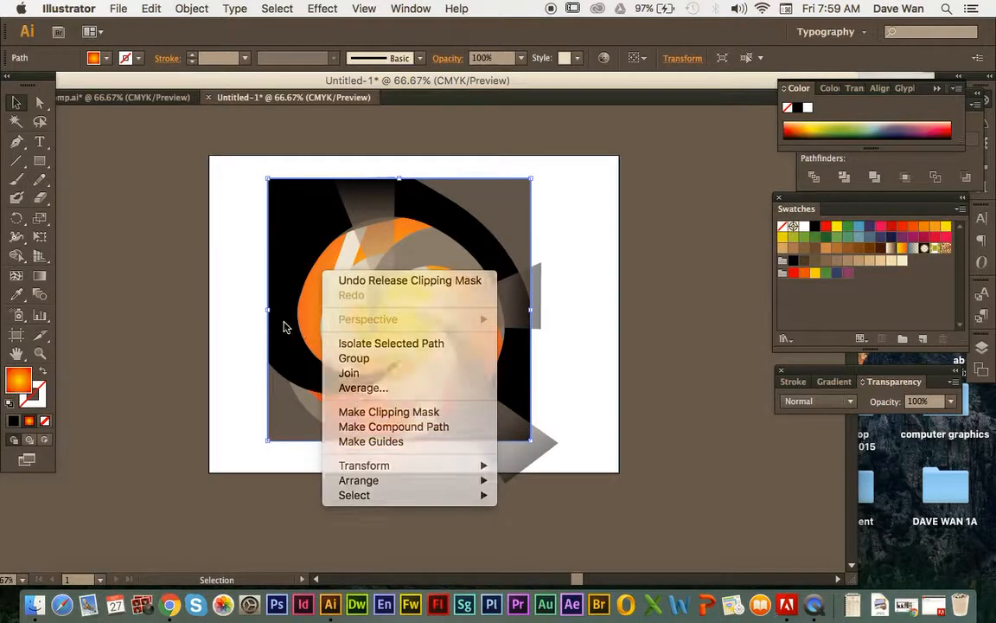
click(222, 283)
drag(230, 162, 536, 458)
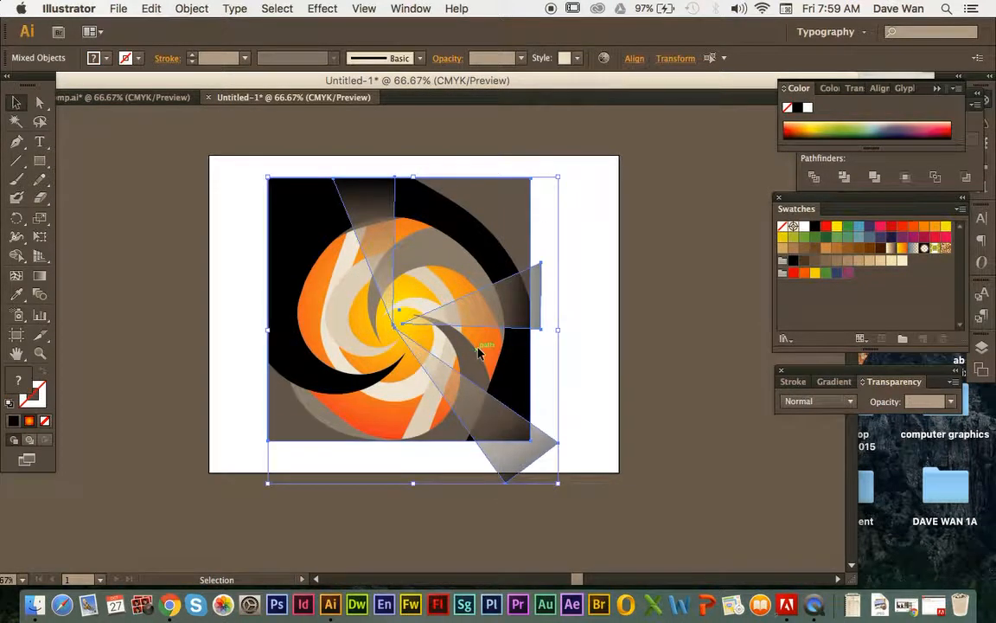
- Select the clipped spiral group, release its original clipping mask, and deselect the shapes
key(super+7)
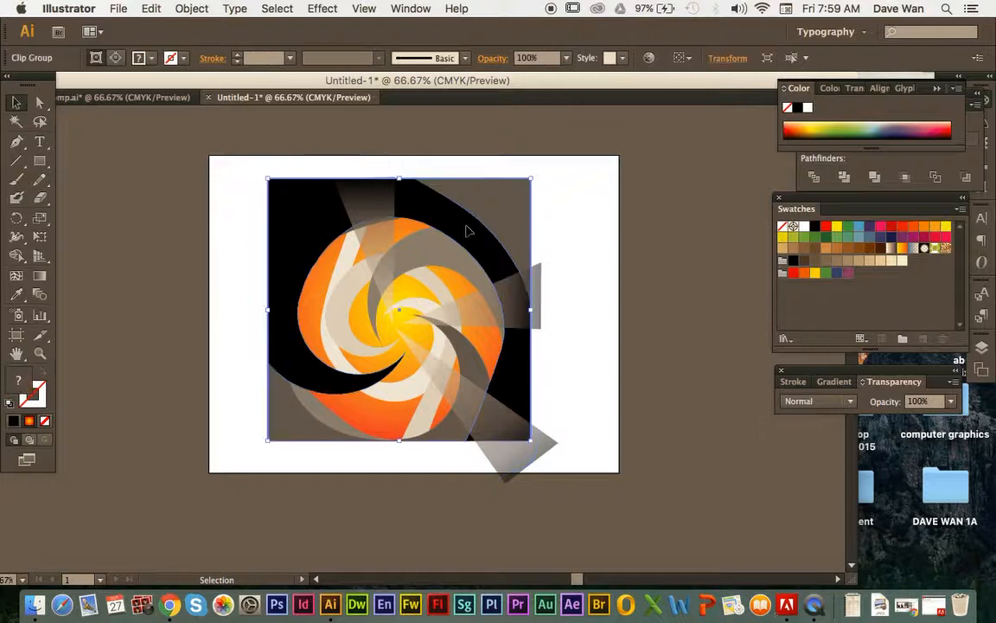
right_click(490, 248)
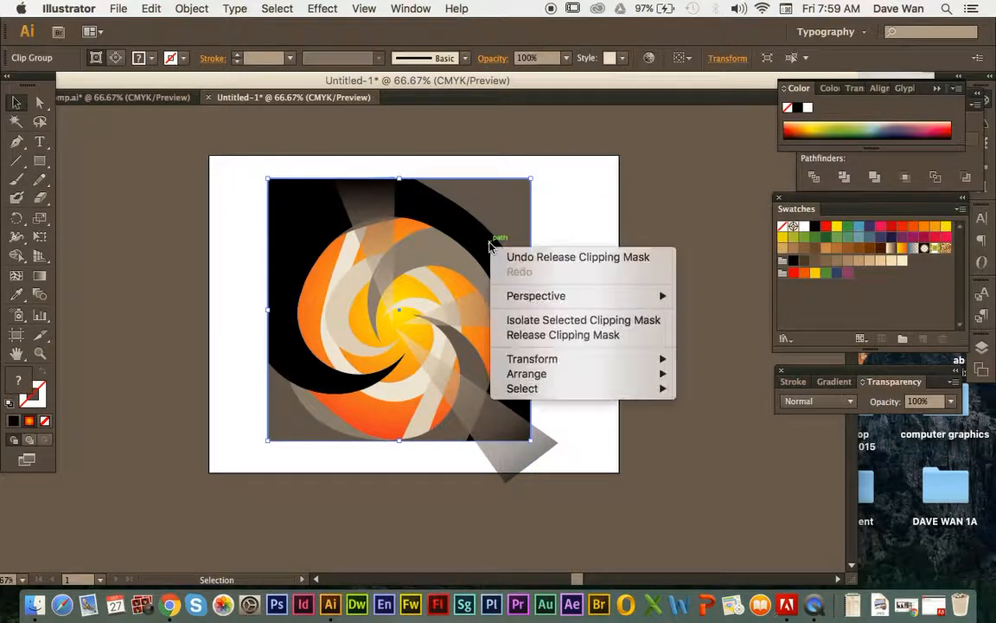
click(515, 335)
click(654, 371)
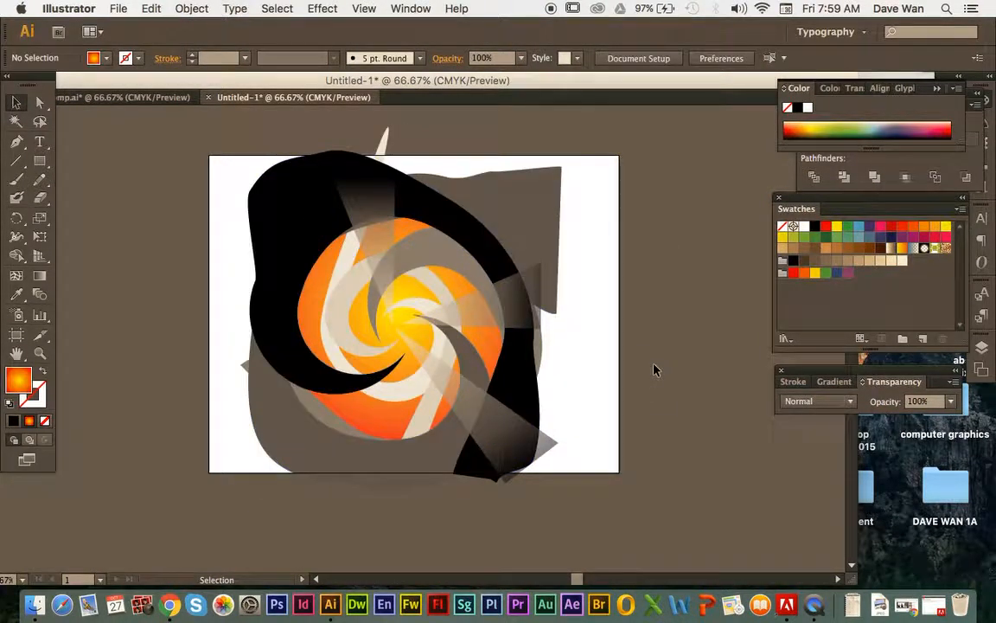
- Select all the spiral shapes, the three rays and the square path, and make a clipping mask from them
drag(226, 179, 593, 535)
right_click(397, 370)
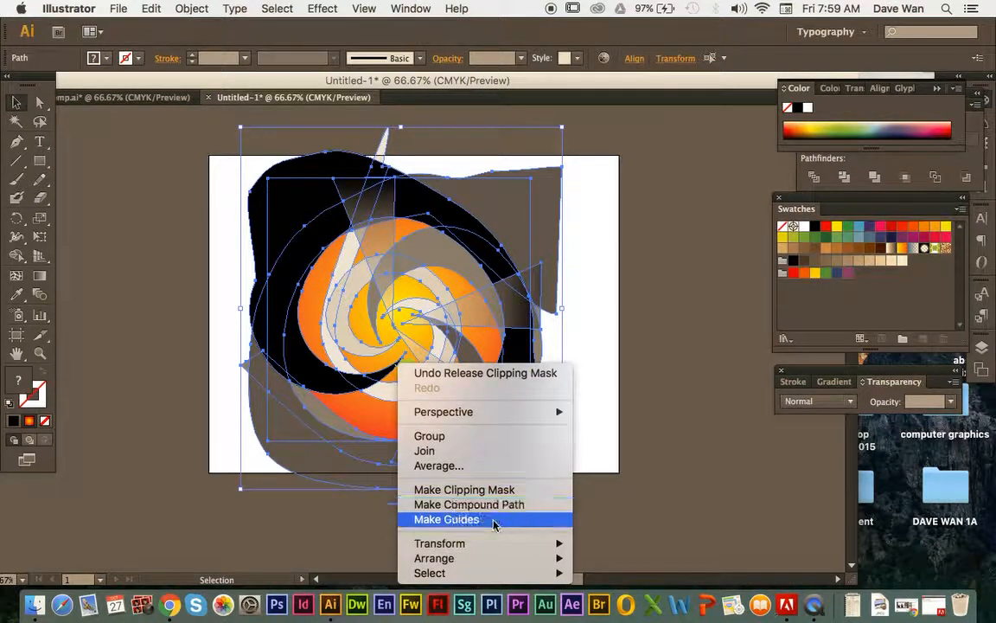
click(492, 489)
click(491, 489)
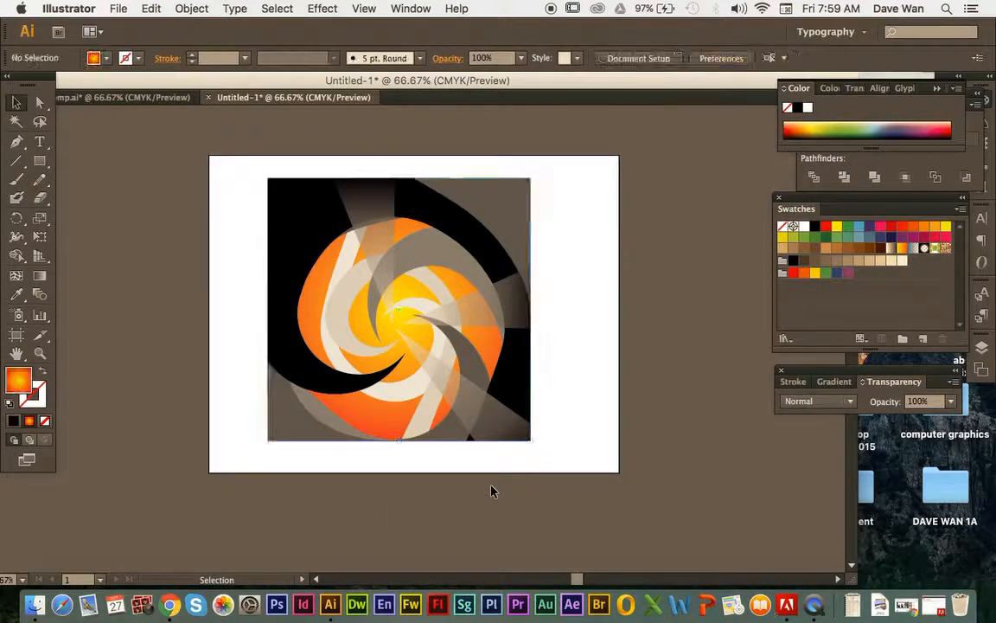
- Select the clipped composition, release its clipping mask, and deselect the shapes
click(401, 412)
right_click(398, 412)
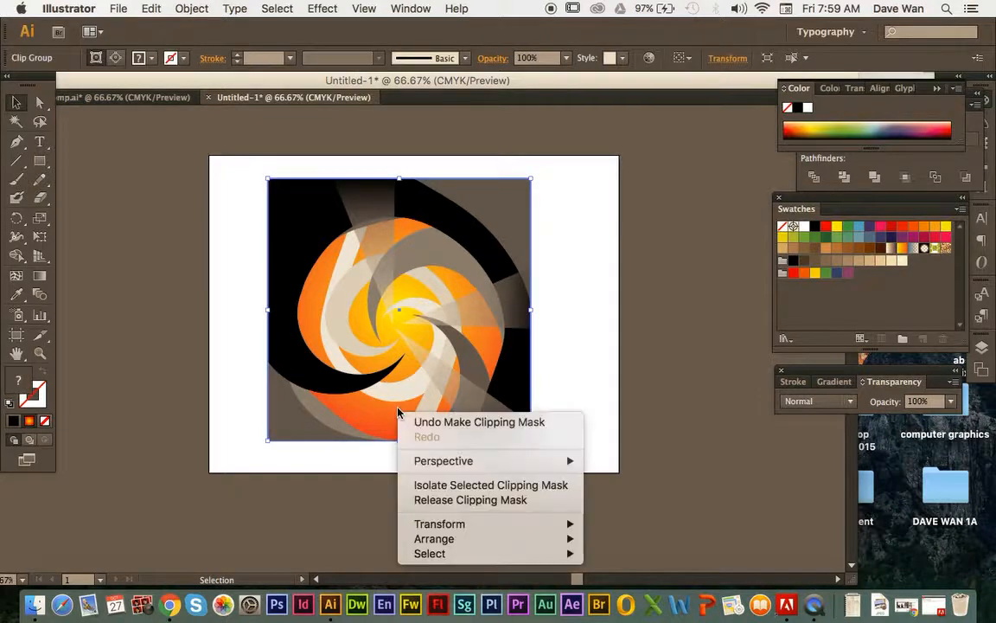
click(463, 501)
click(463, 507)
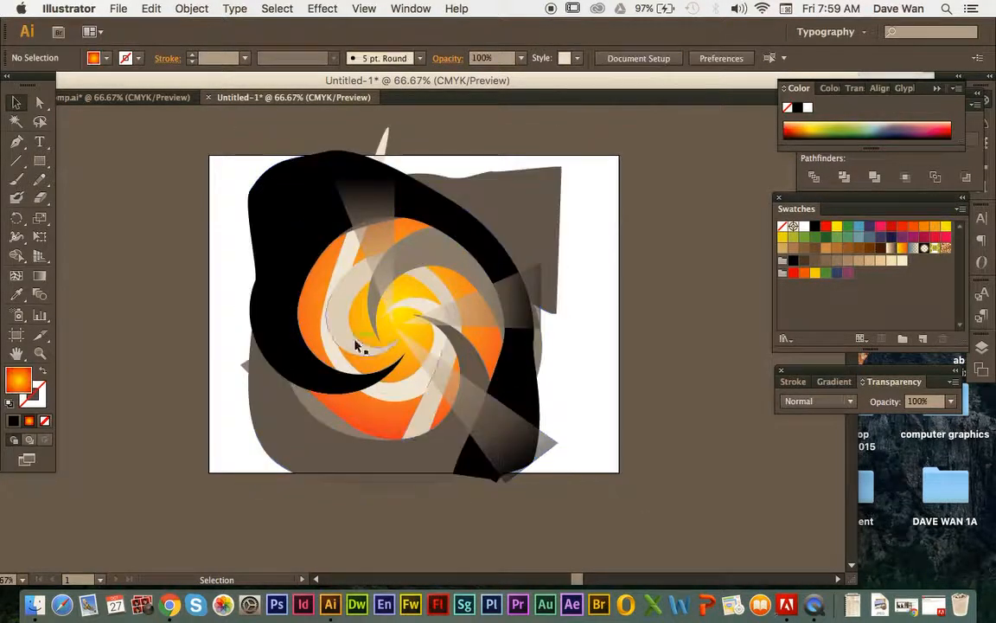
- Reselect all the released artwork together with the square path and clip it to the square again
click(534, 446)
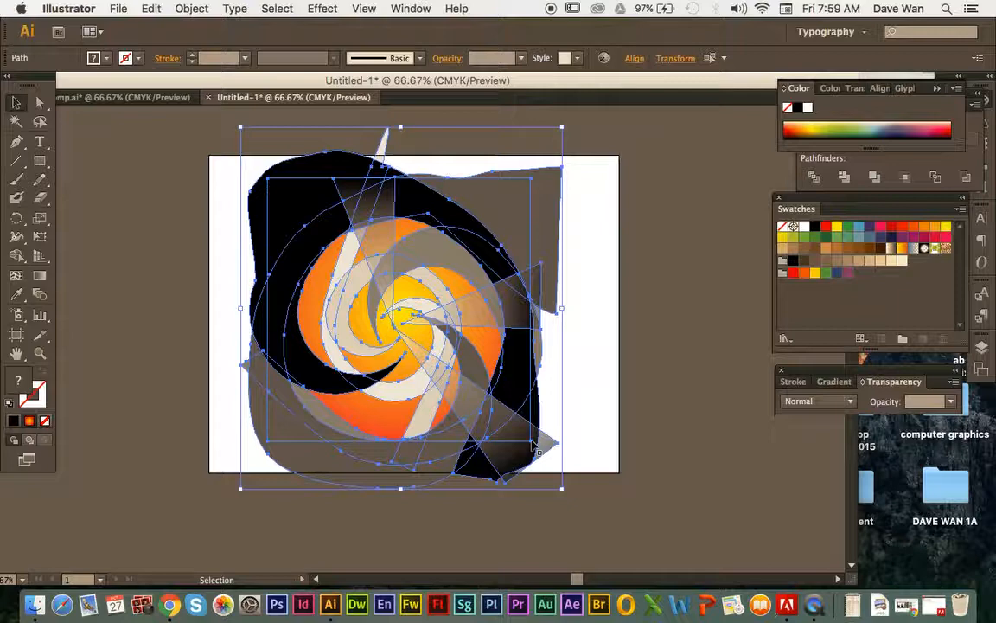
right_click(448, 366)
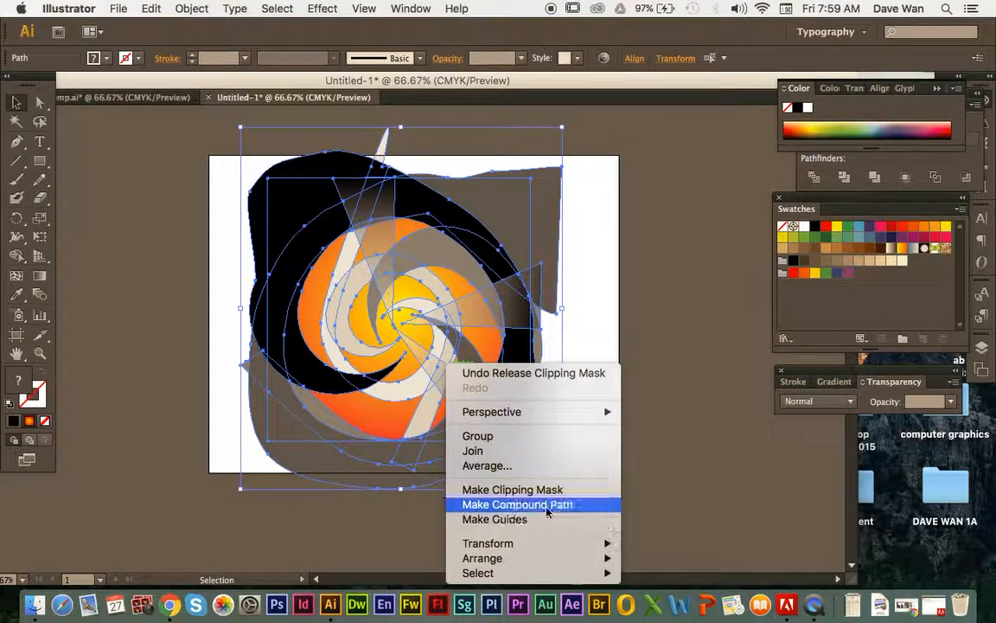
click(523, 490)
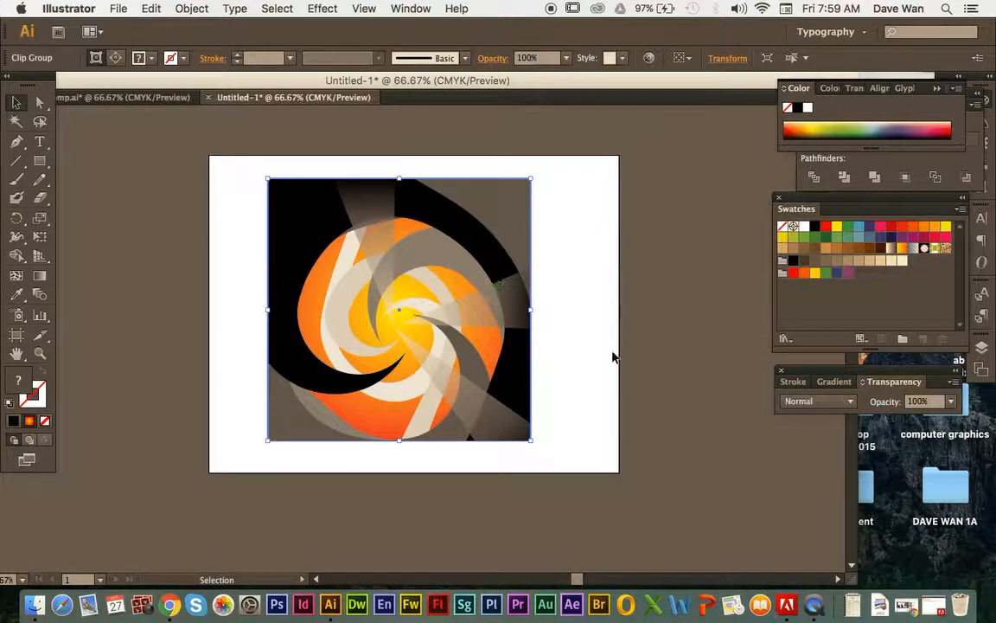
- Release the clipping mask from the square composition once more and deselect everything
click(612, 356)
drag(221, 127, 562, 439)
right_click(400, 333)
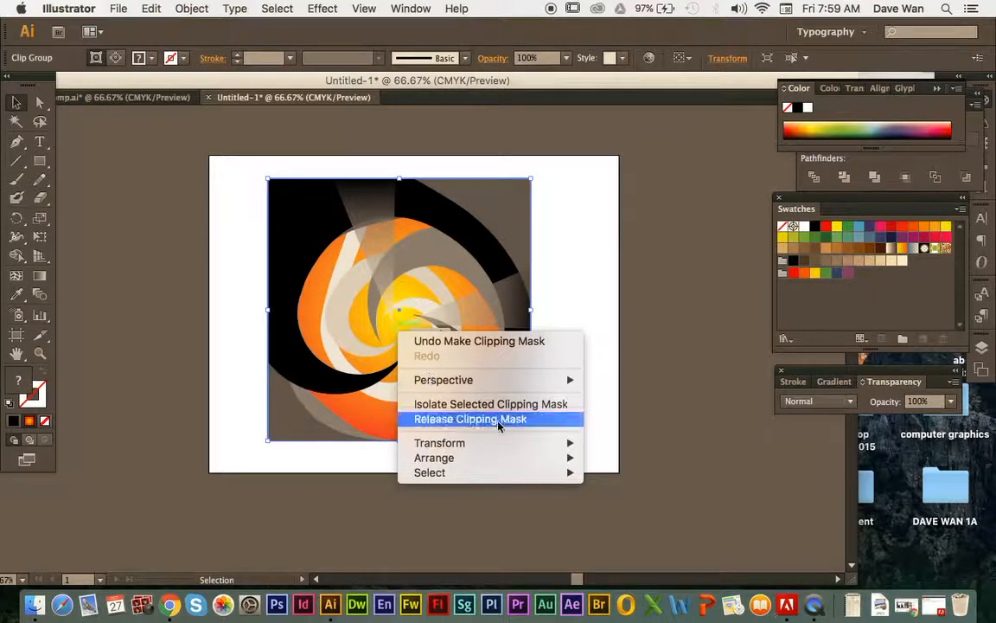
click(497, 422)
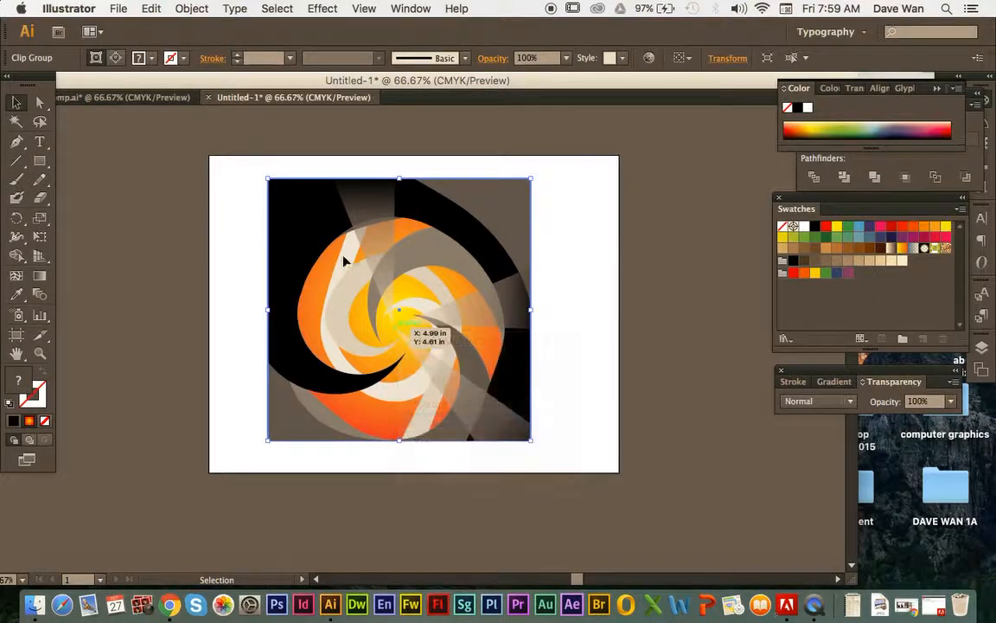
click(622, 395)
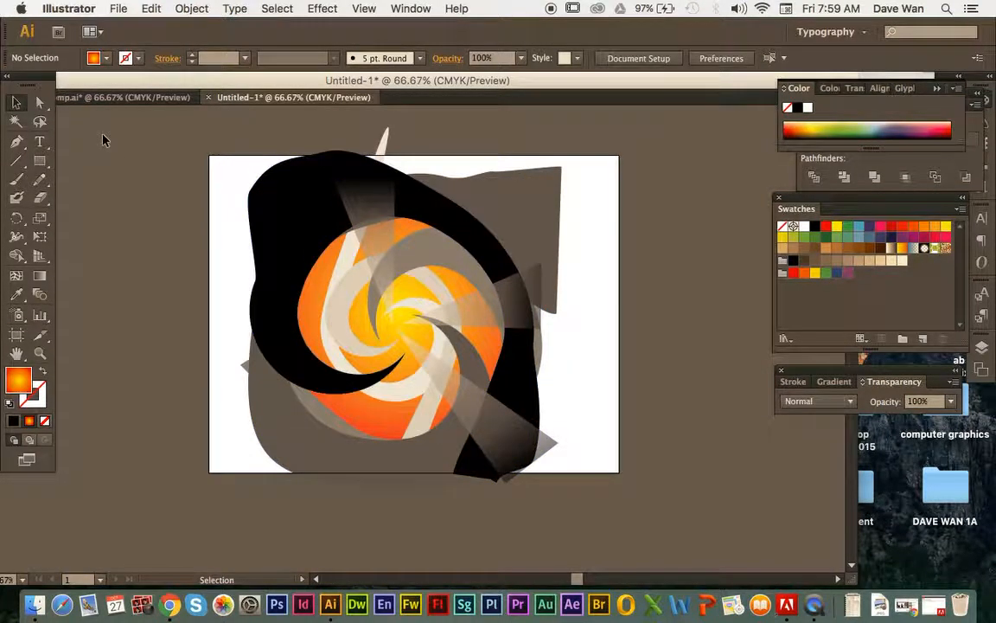